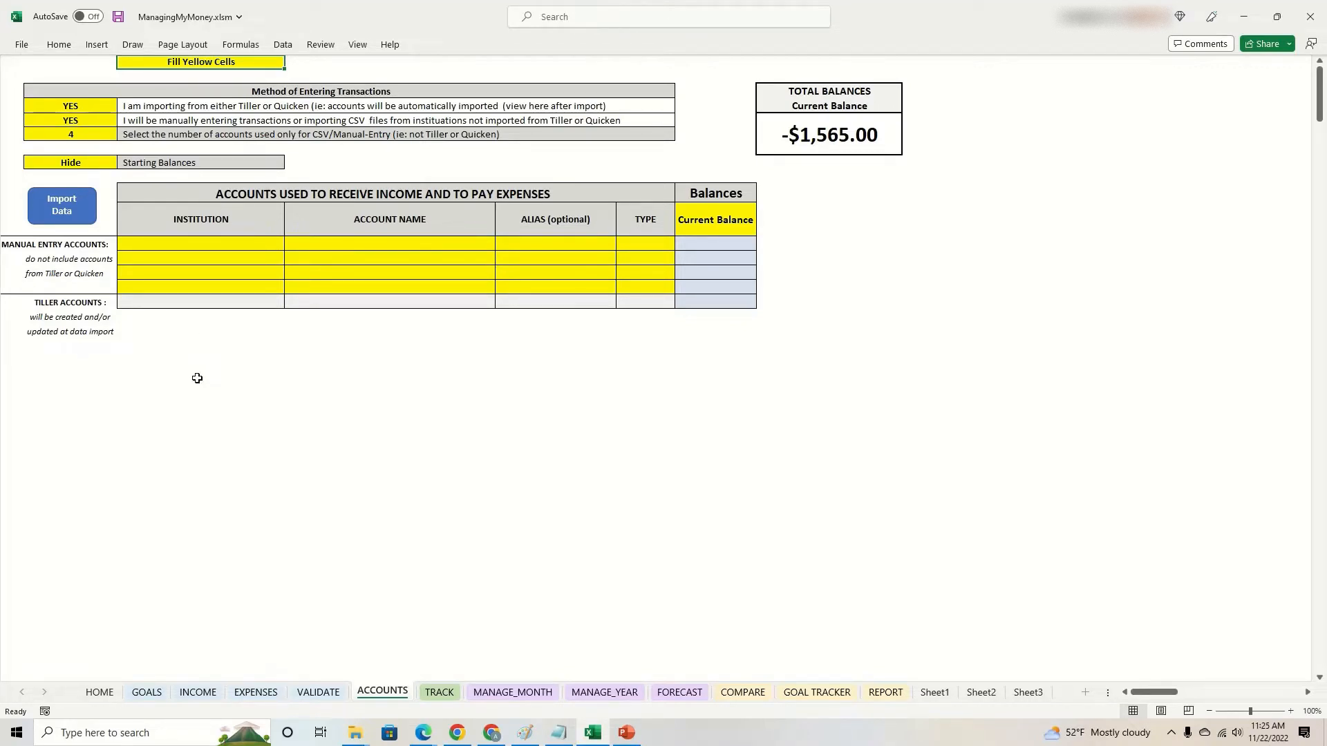
Set the Starting Balances option on the ACCOUNTS sheet to Show
click(93, 162)
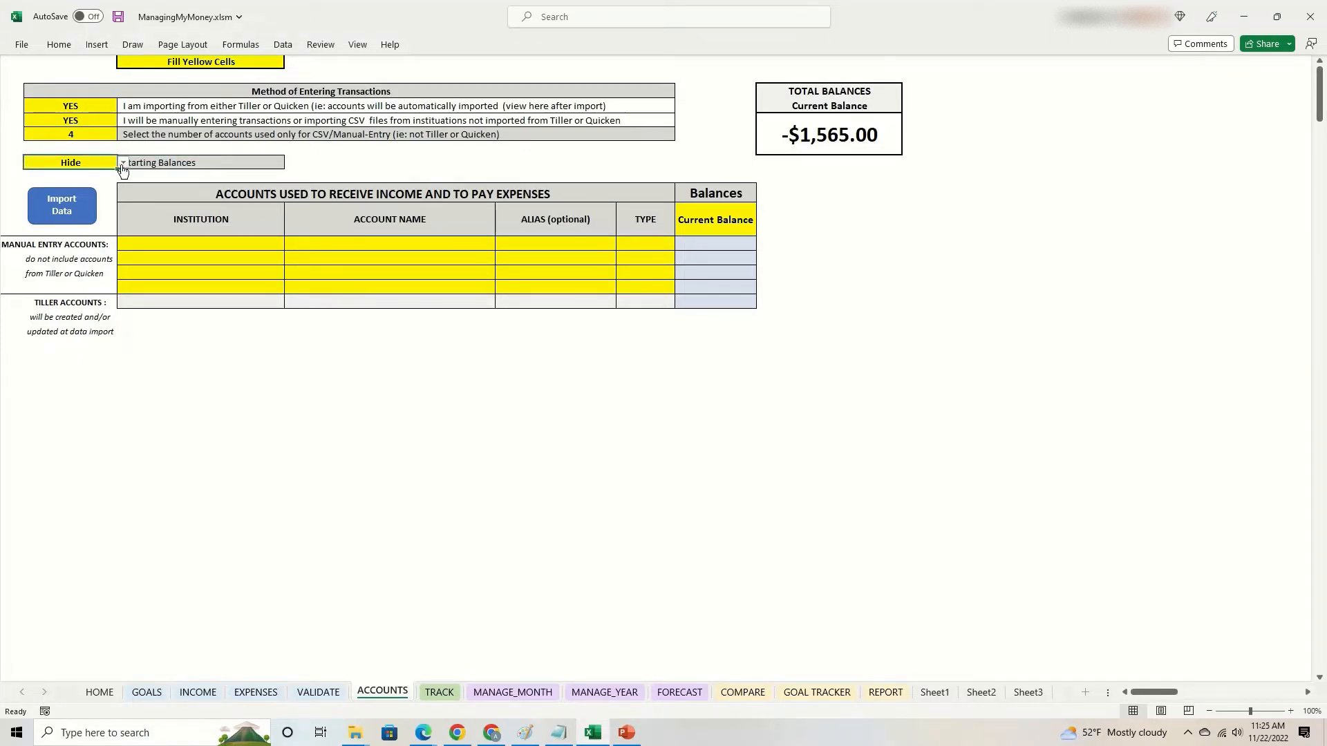
click(123, 170)
click(75, 190)
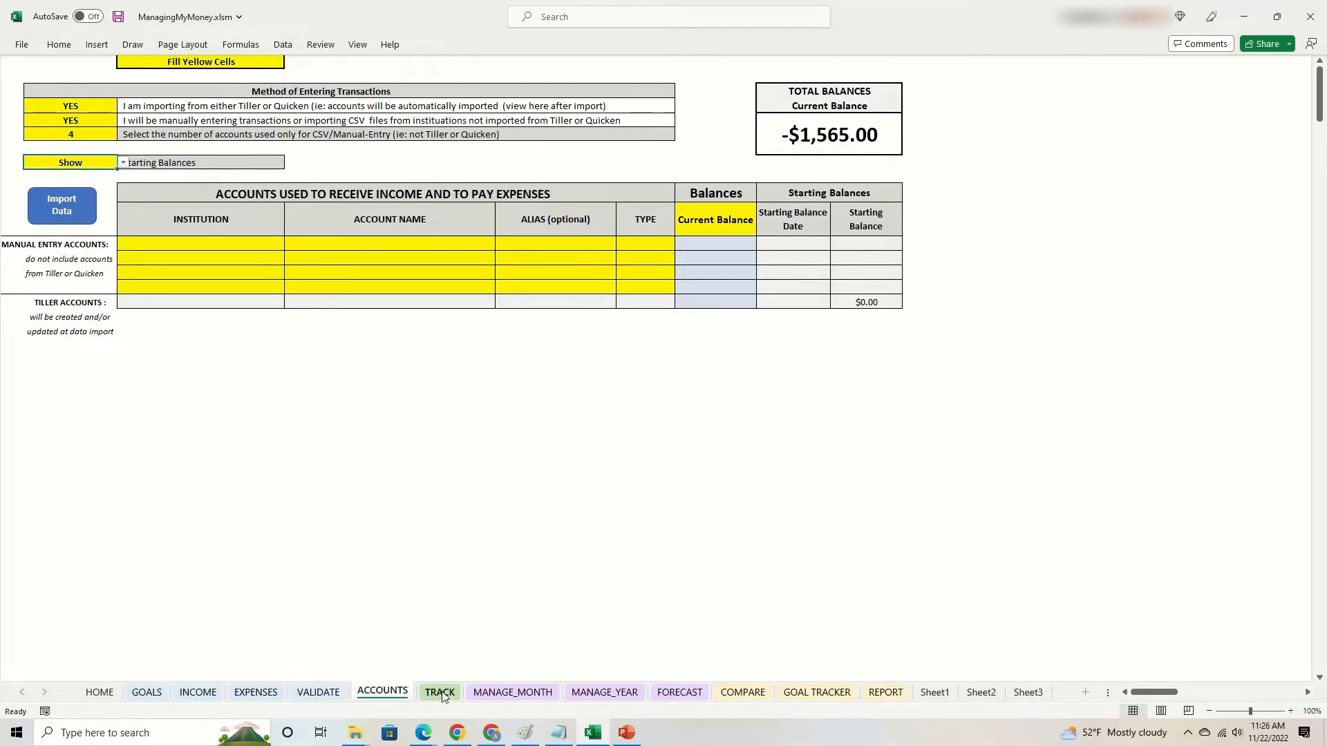
Look through the available periods for the balance column, from Current Balance to the 2021 months, without changing the selection
click(717, 218)
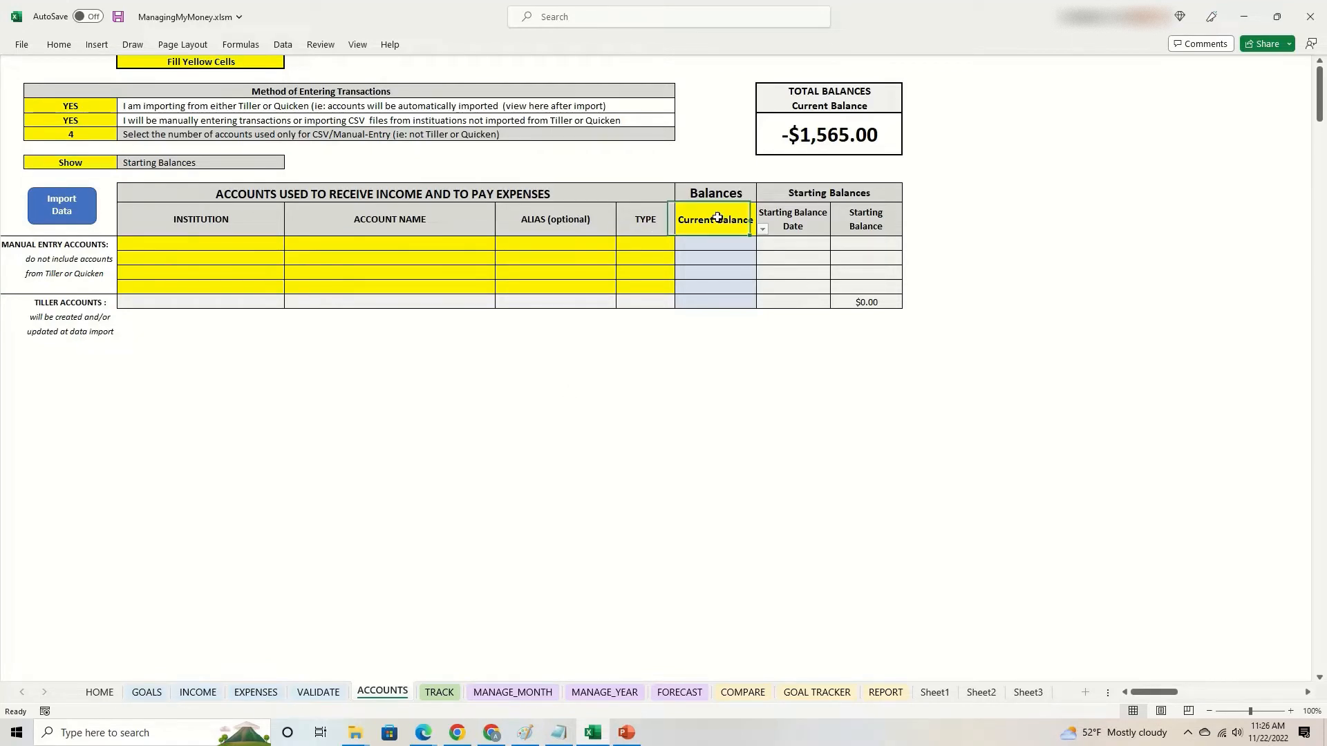
click(762, 228)
drag(763, 261, 769, 325)
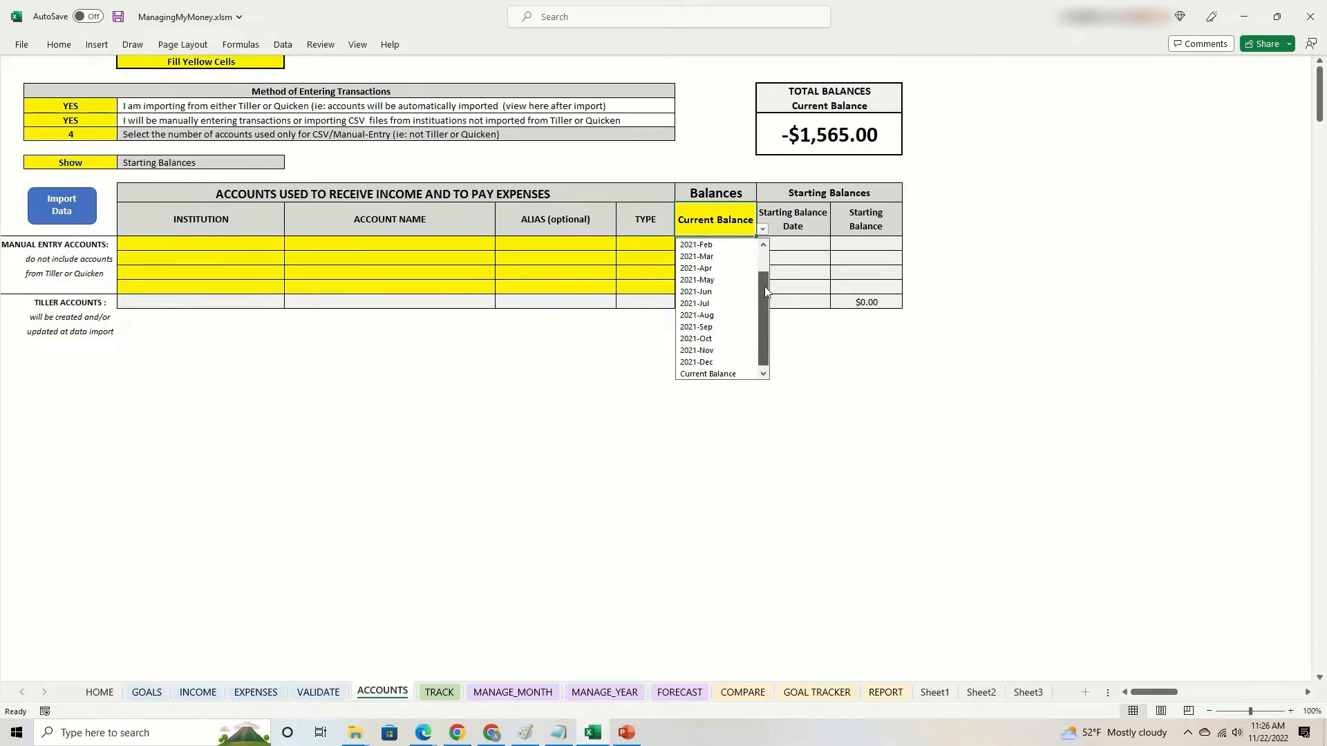
drag(764, 286, 767, 320)
drag(766, 318, 761, 252)
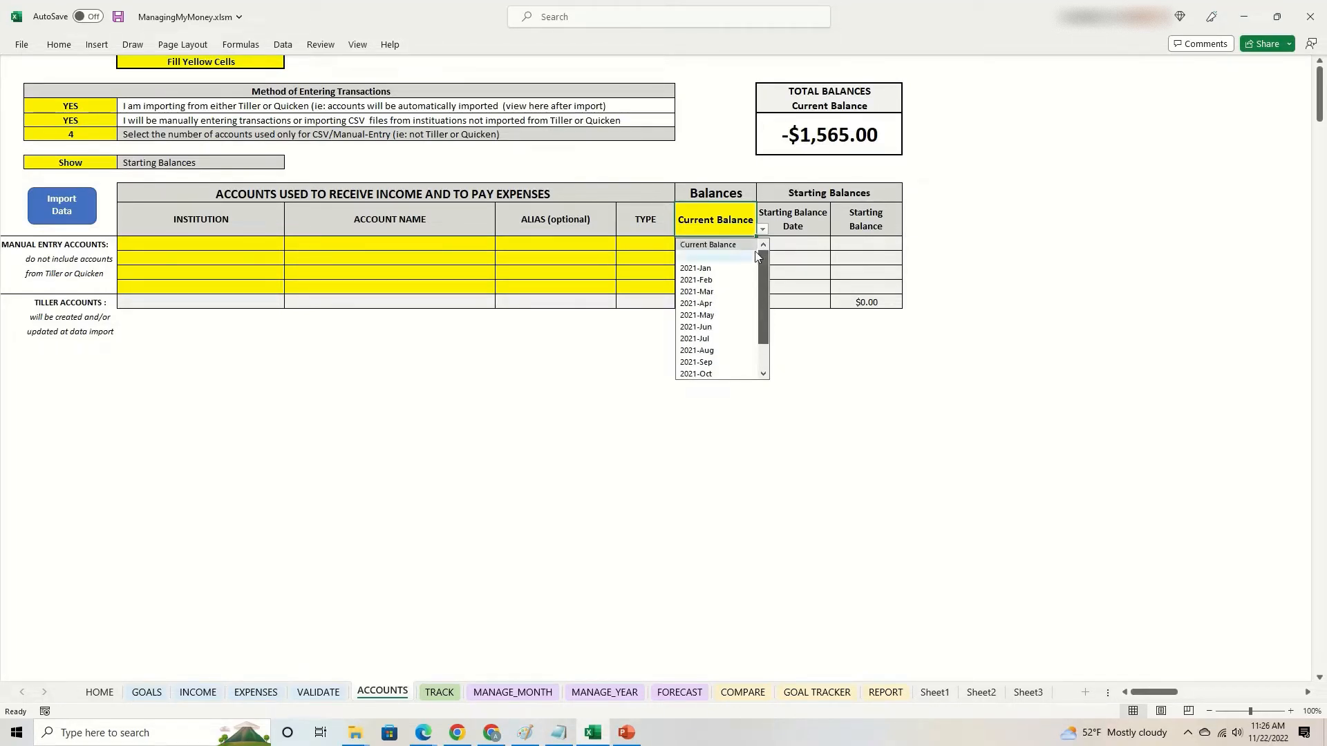
click(393, 245)
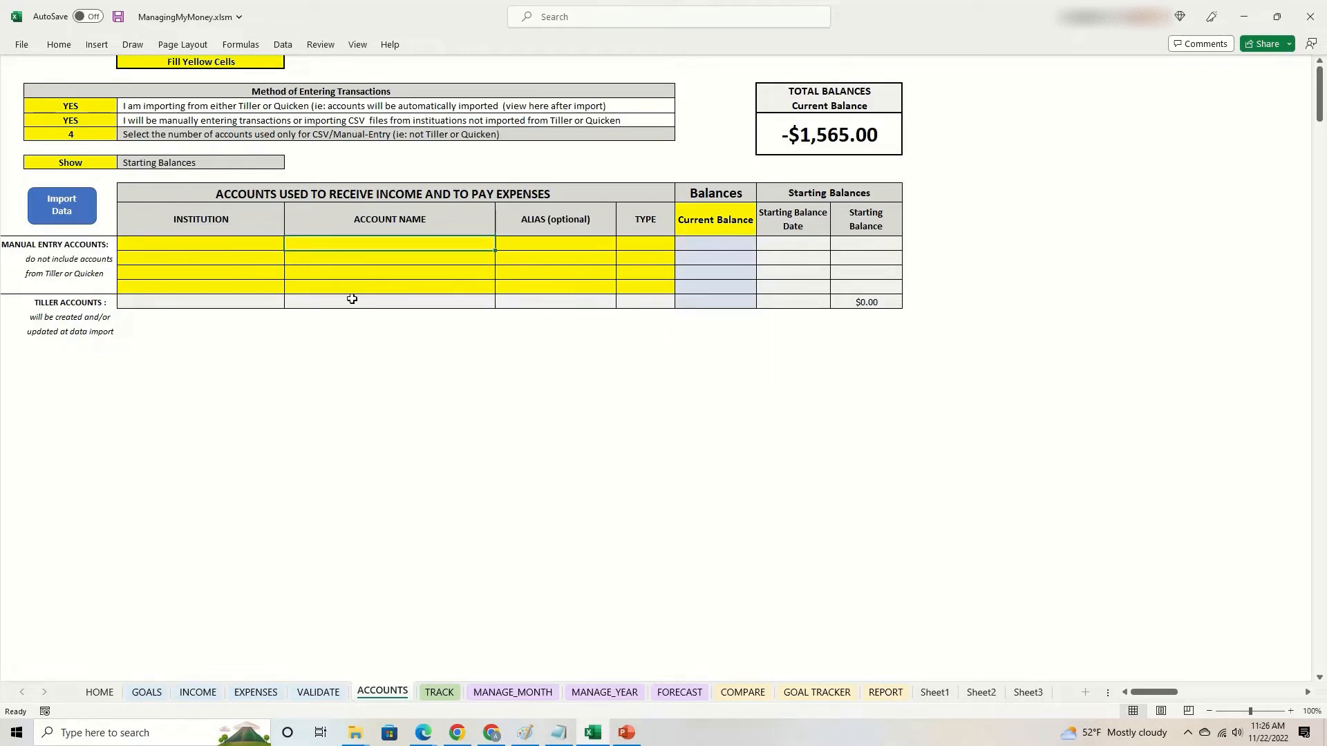
Check which account names occur in the Account column of the TRACK sheet, leaving the filter unchanged
click(441, 693)
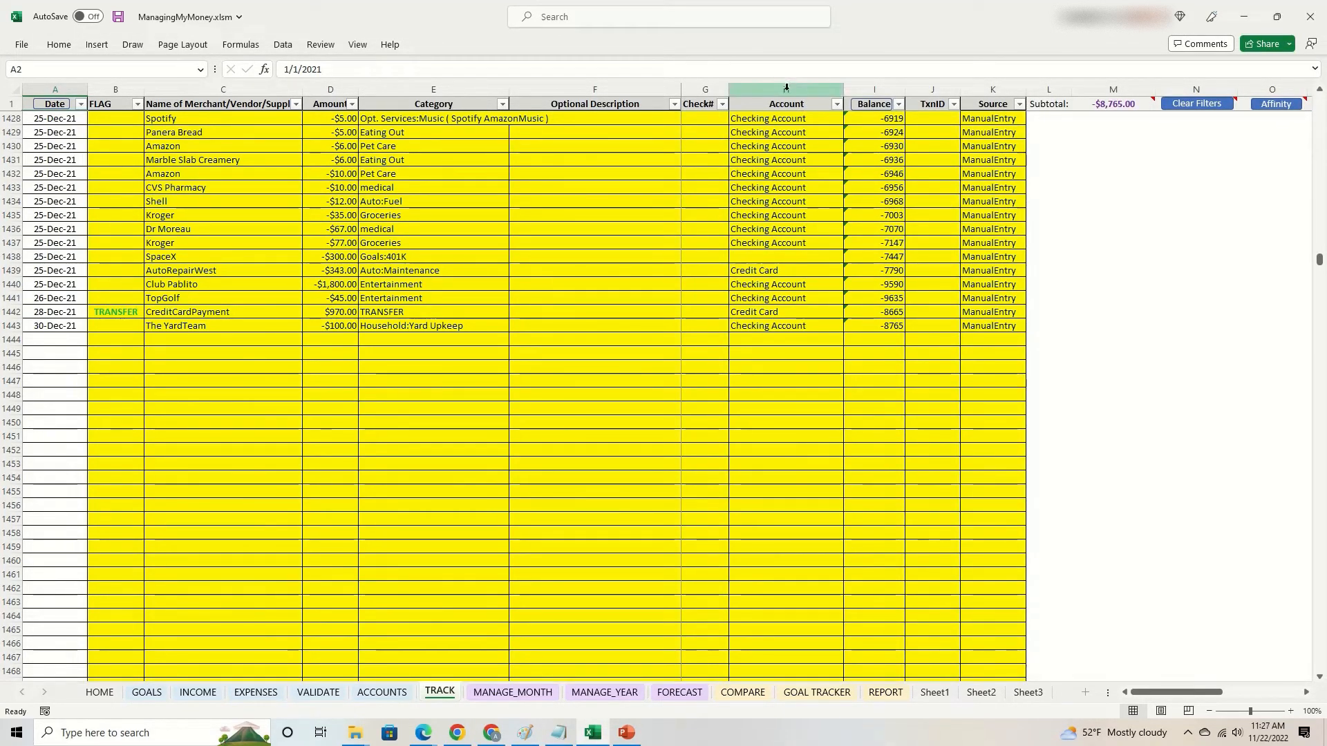
click(838, 106)
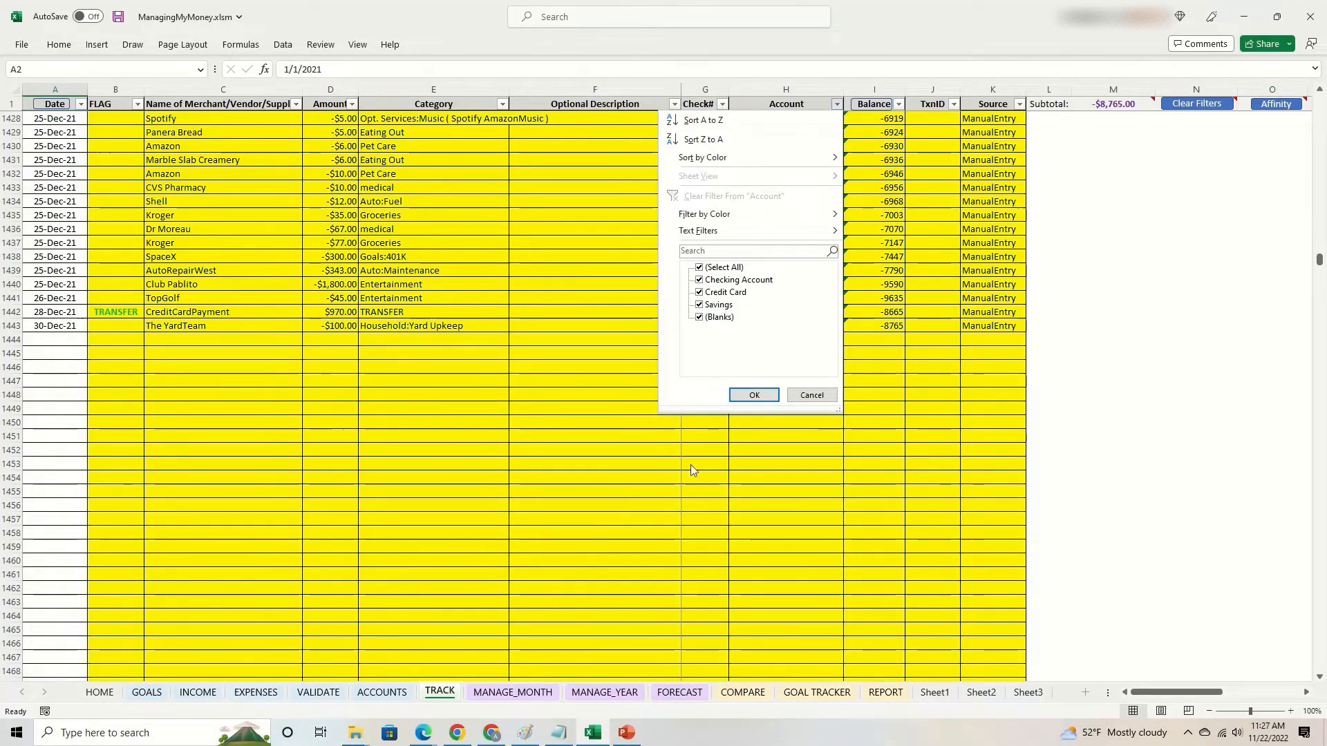
click(624, 489)
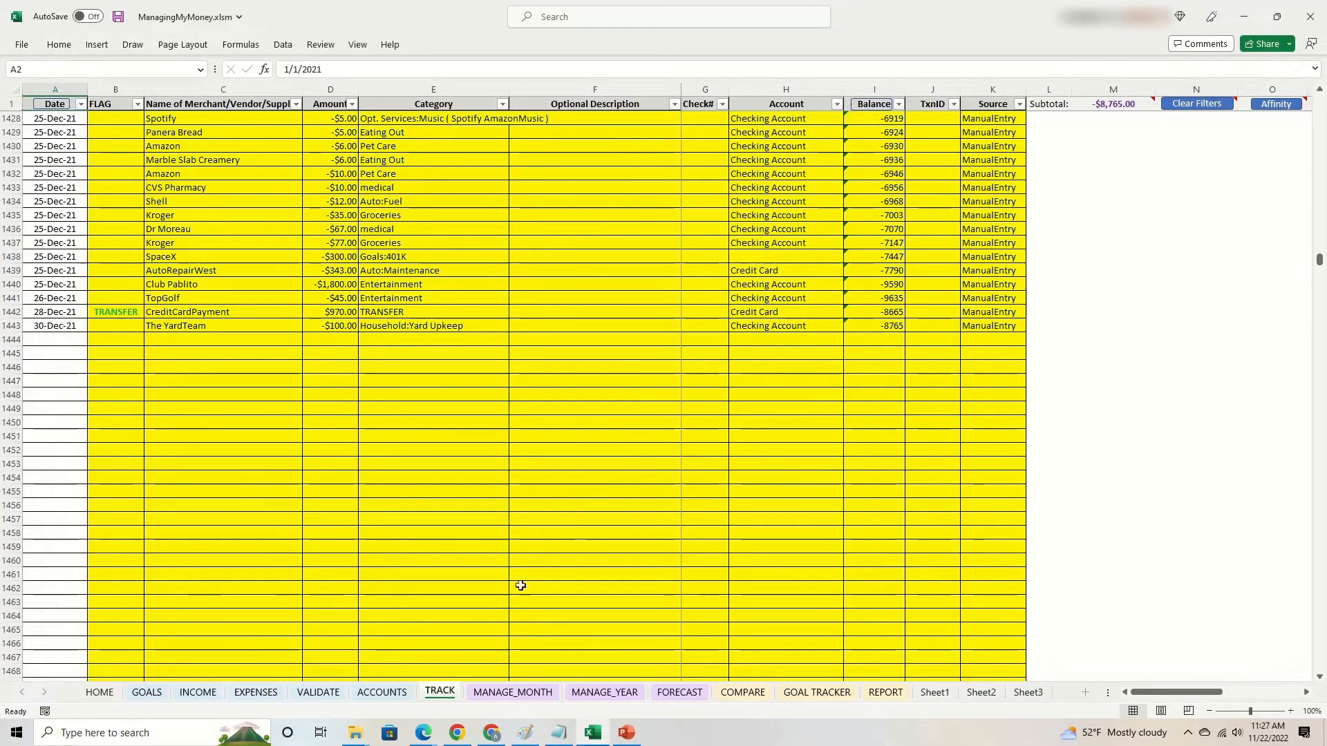
In the first manual entry row of the ACCOUNTS sheet, enter institution Fort Knox and account name Checking Account
click(382, 692)
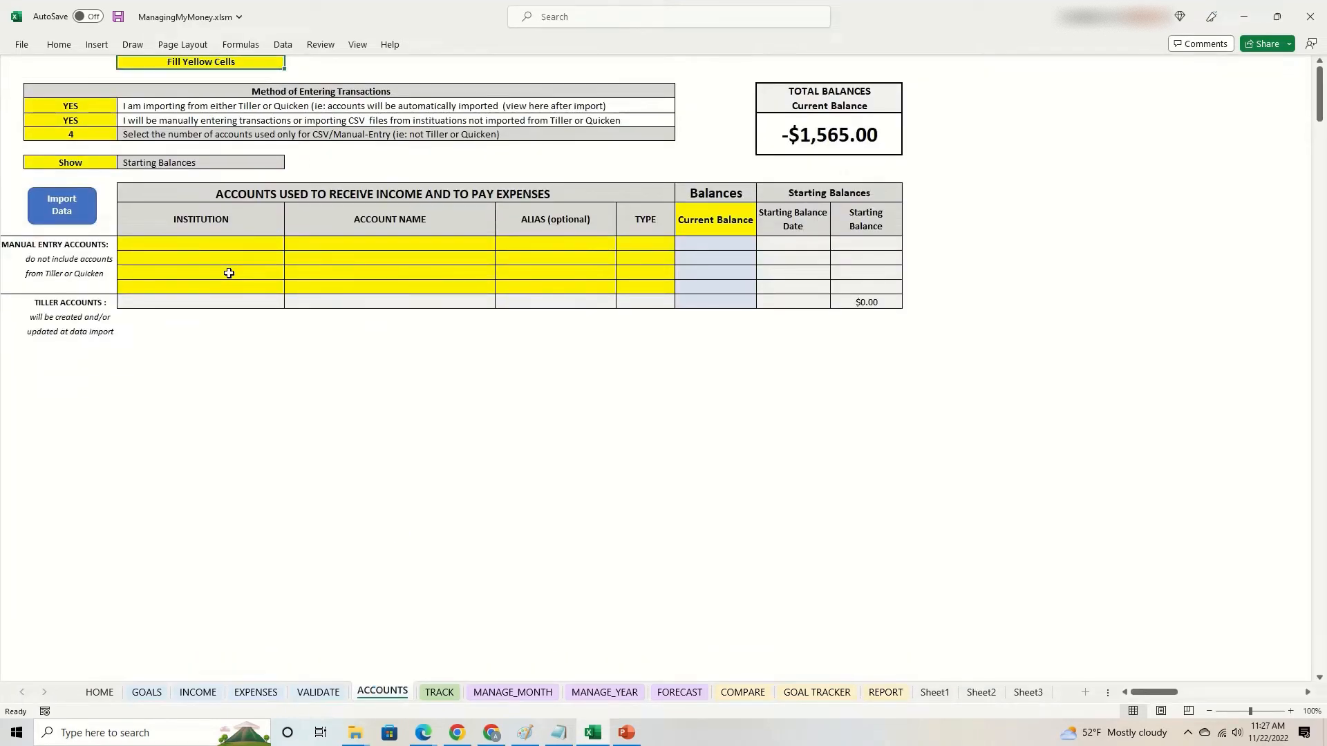
click(237, 245)
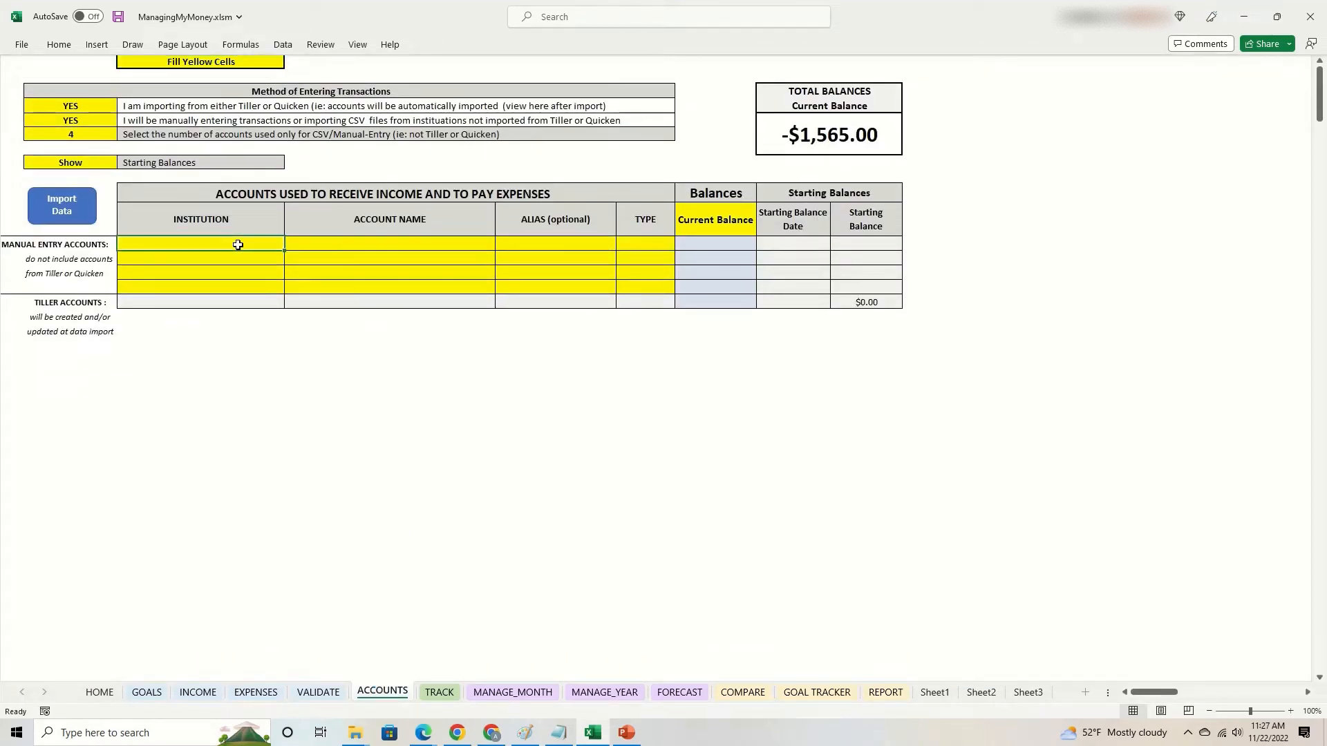
text(Fort Knox)
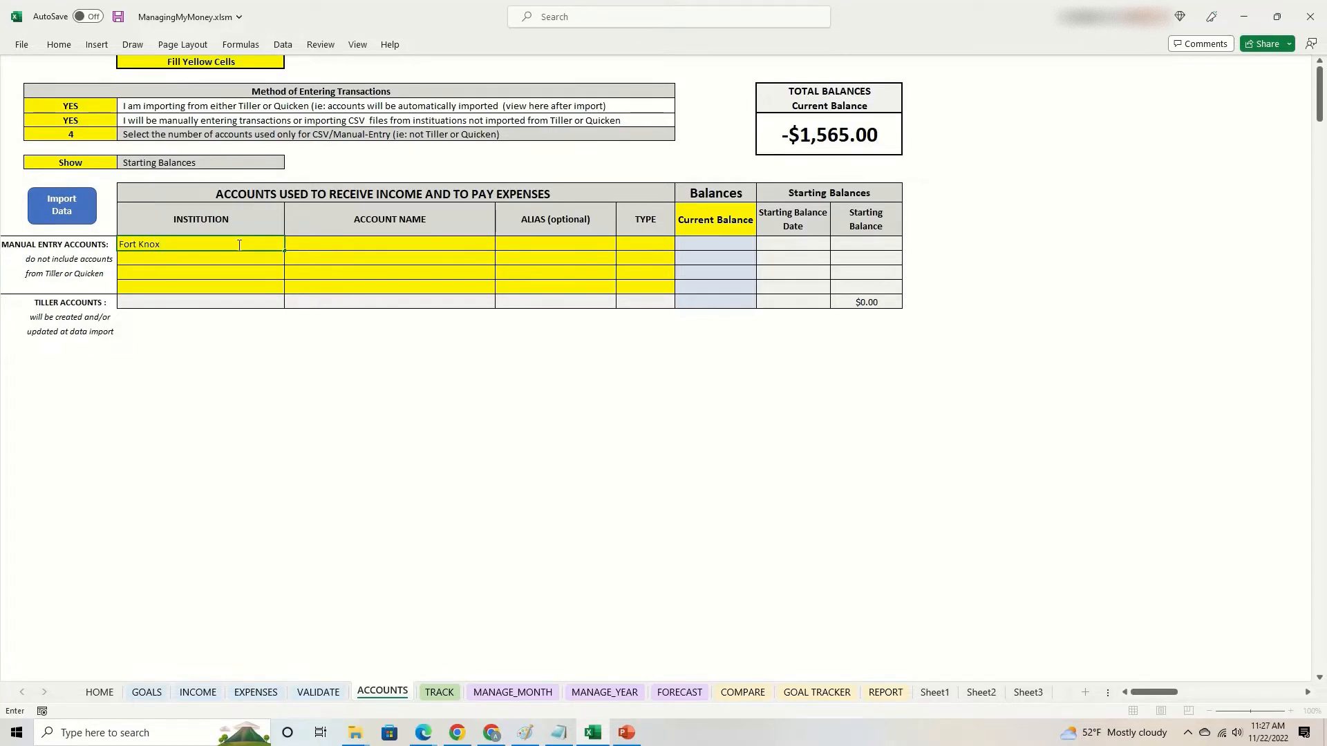
key(Tab)
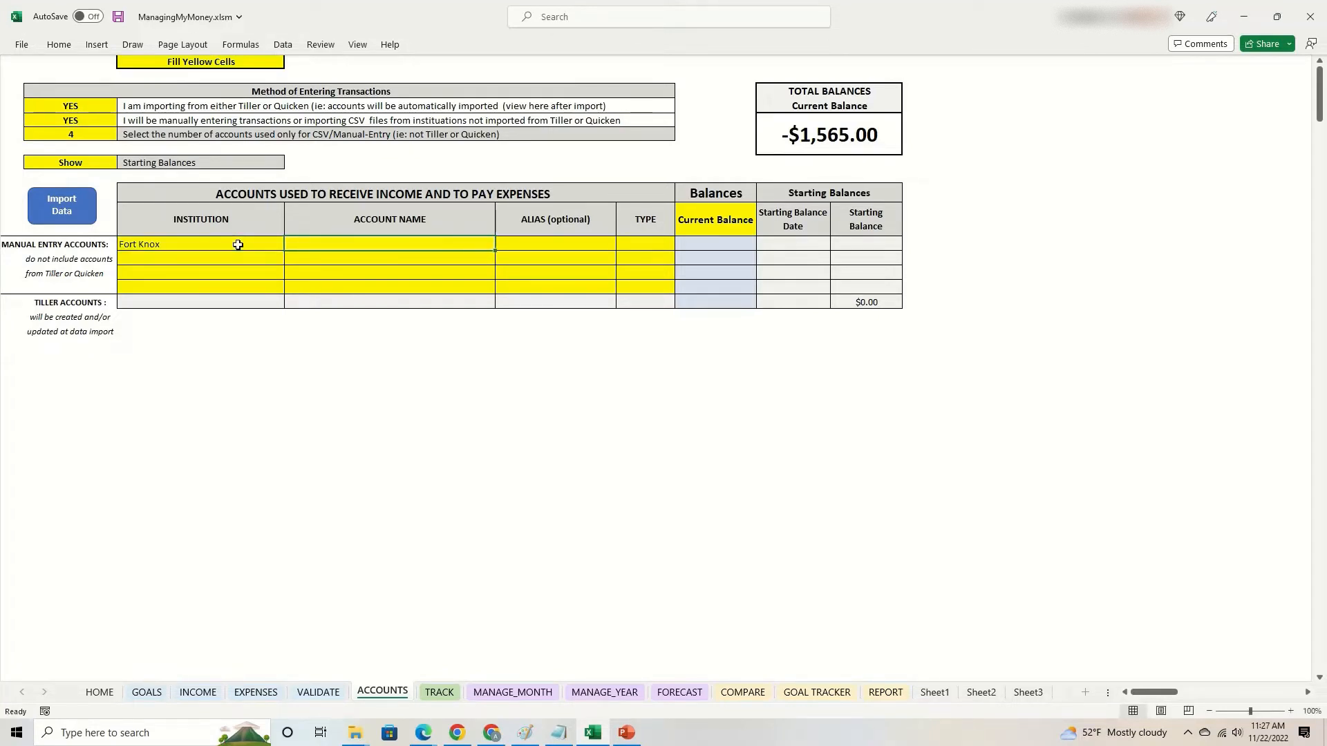
text(Checking)
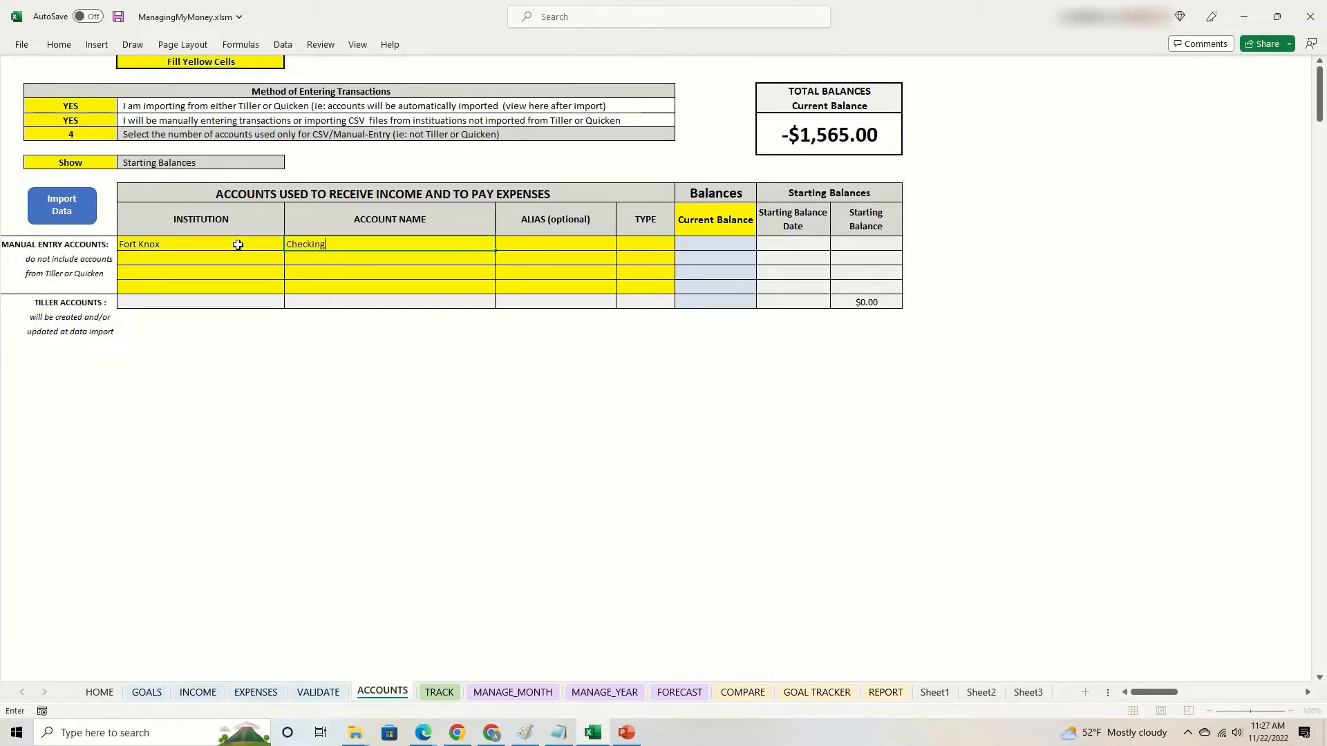
text( Account)
key(Return)
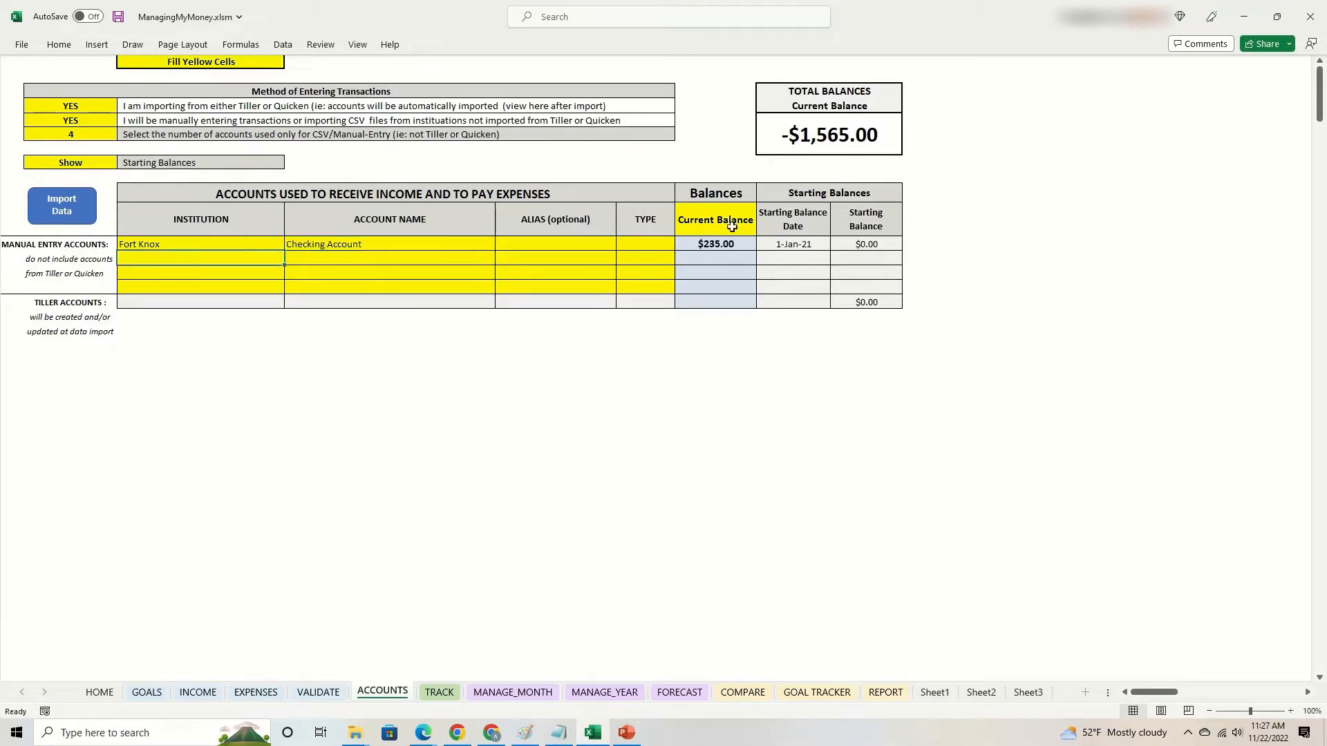
Shorten the first account's name to "Checking Accou" and restore it to "Checking Account"
double_click(373, 242)
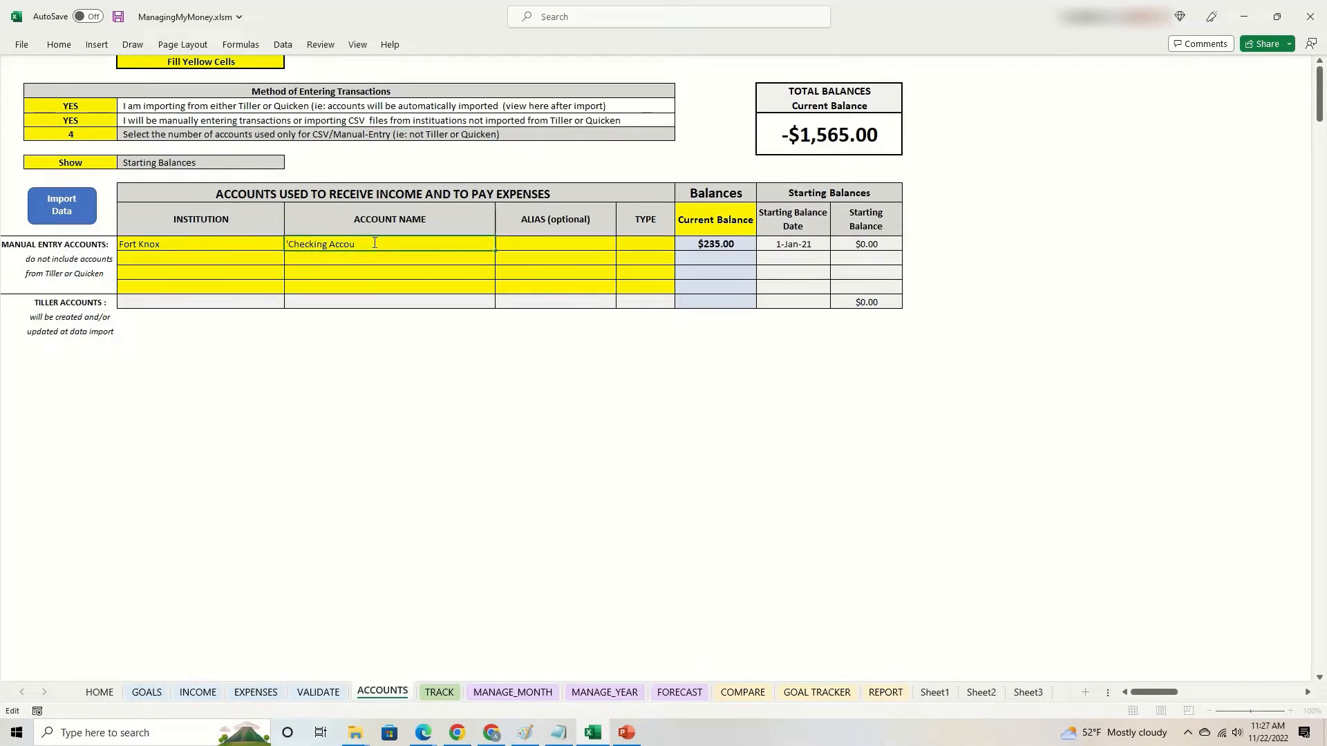
key(Return)
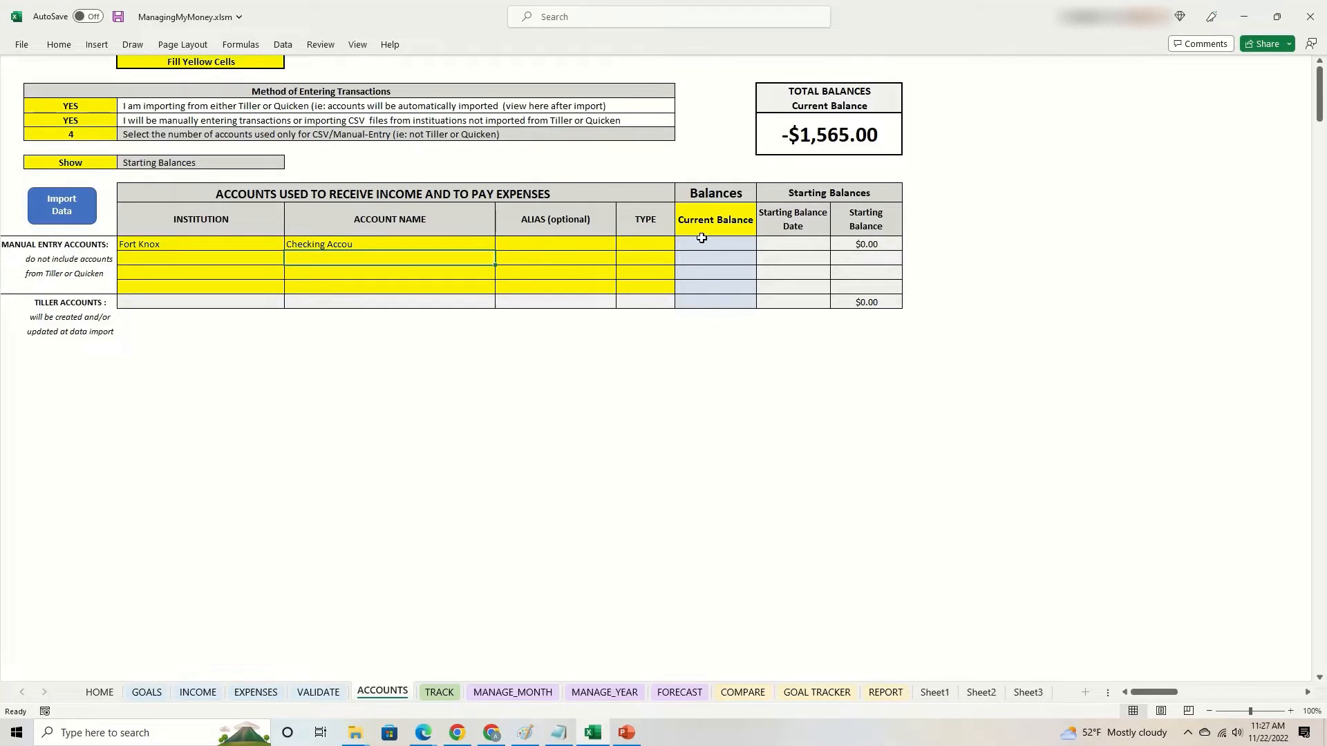
double_click(366, 242)
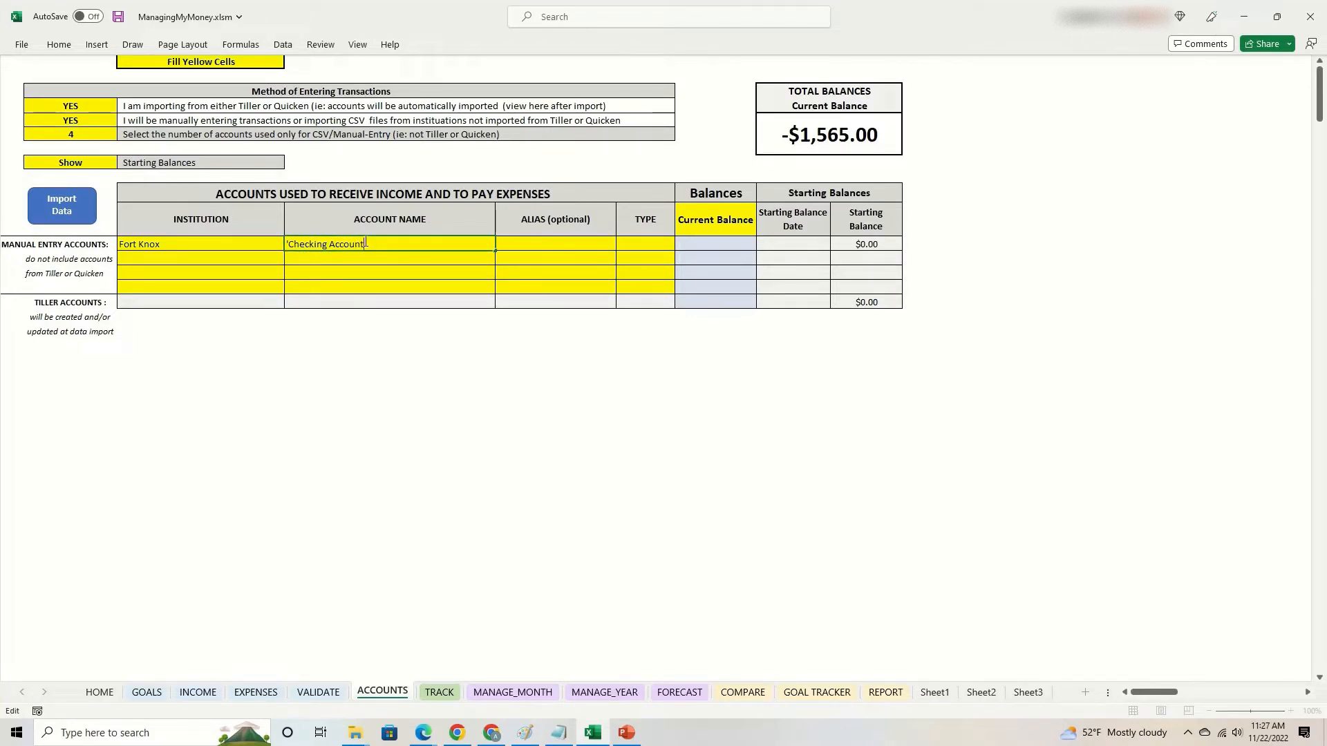
key(Return)
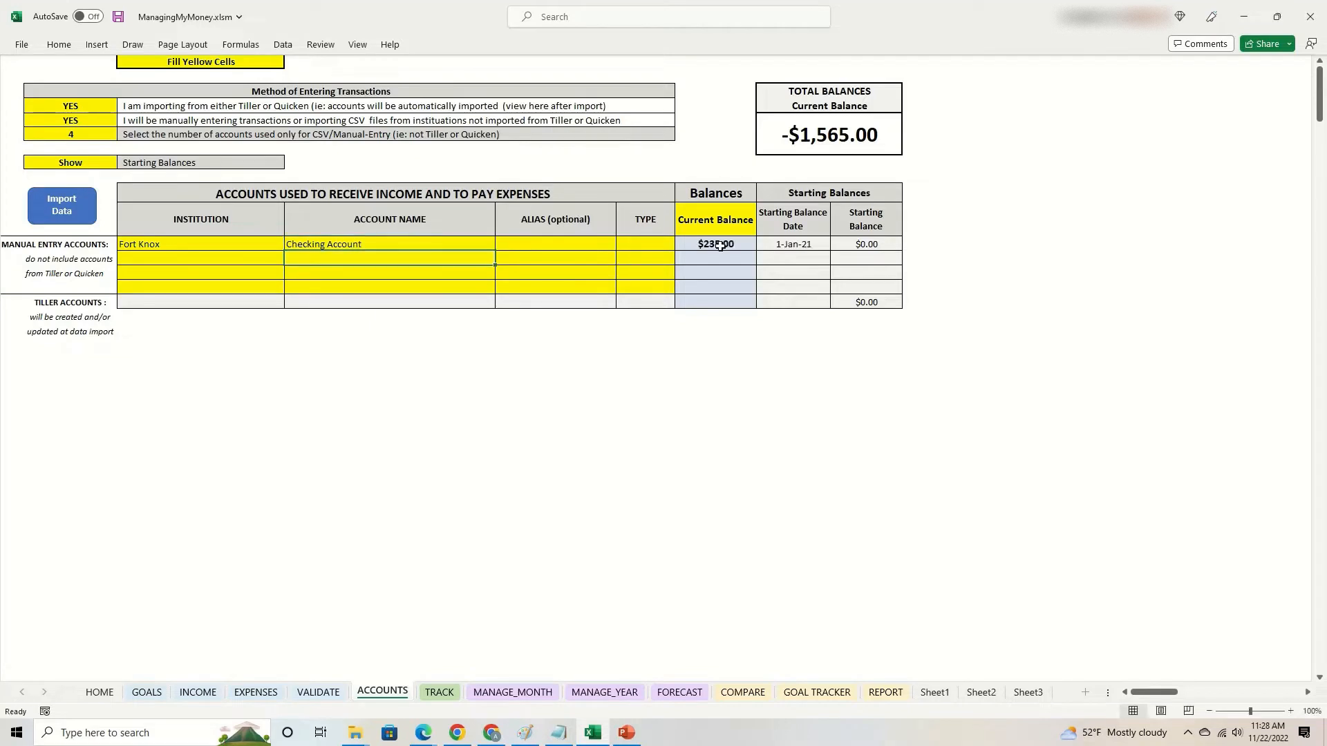
In the second manual entry row, enter institution Fort Knox and account name Savings
click(214, 259)
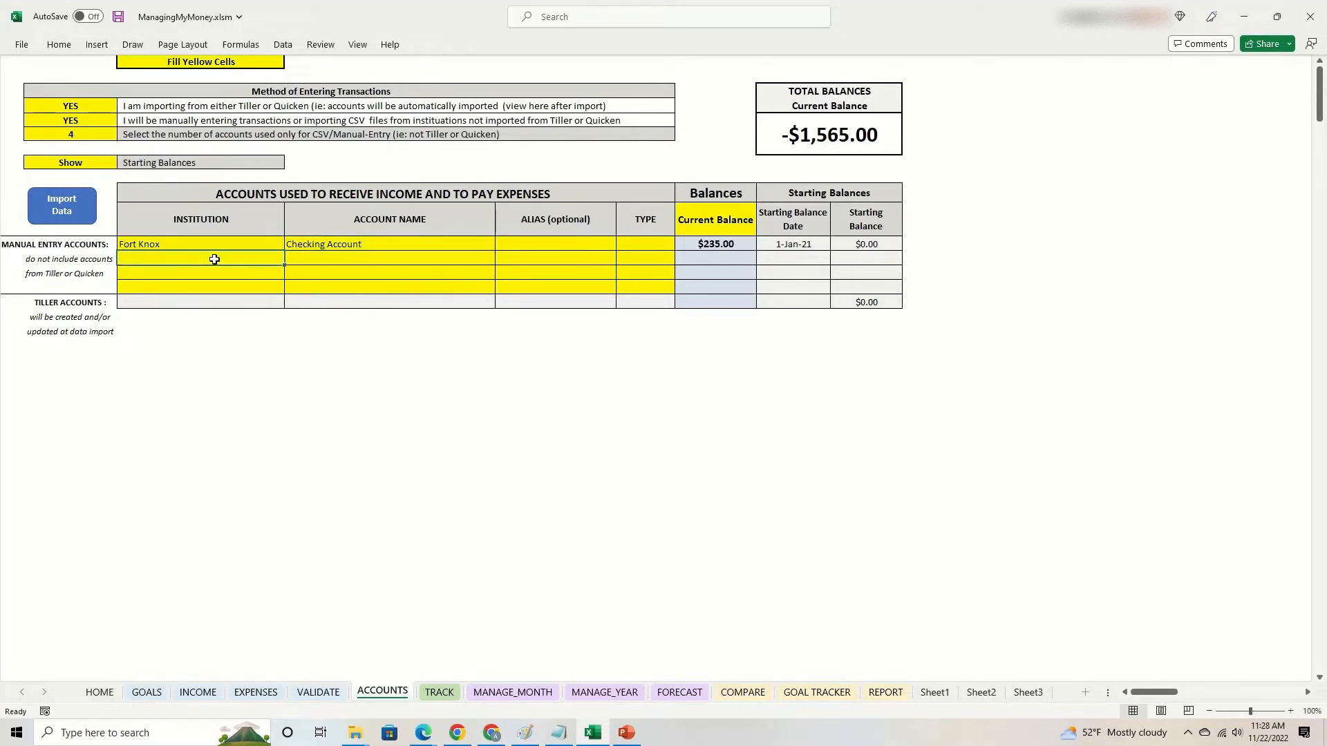
text(Fort)
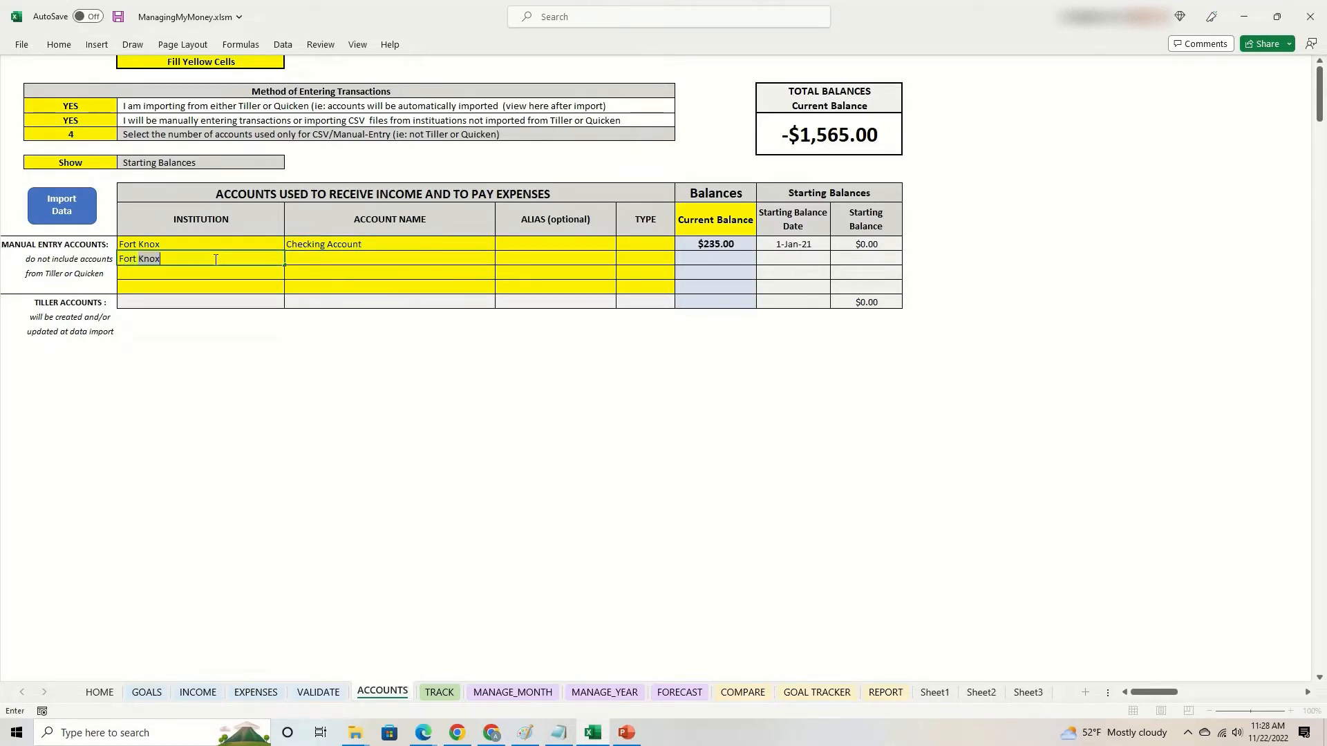
key(Tab)
text(Sa)
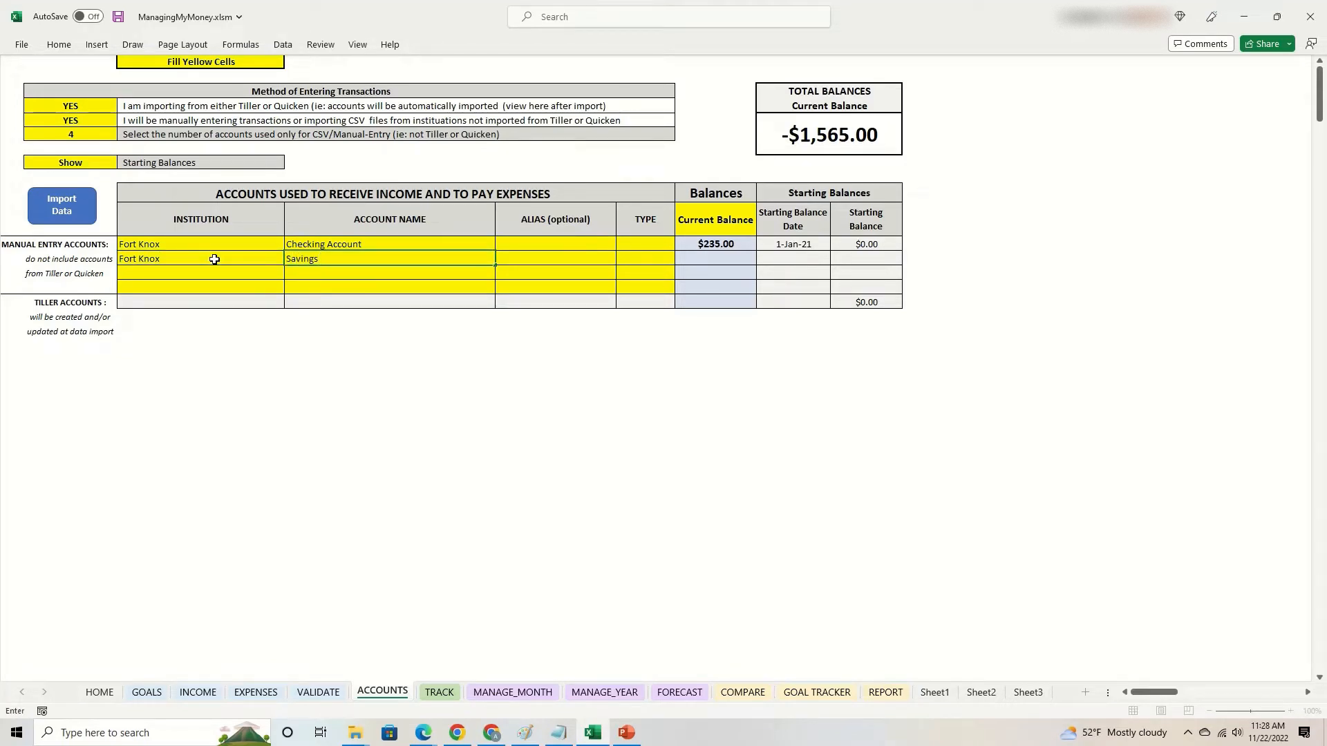
key(Return)
Set the account type to Checking for the Checking Account row and to Savings for the Savings row
click(636, 246)
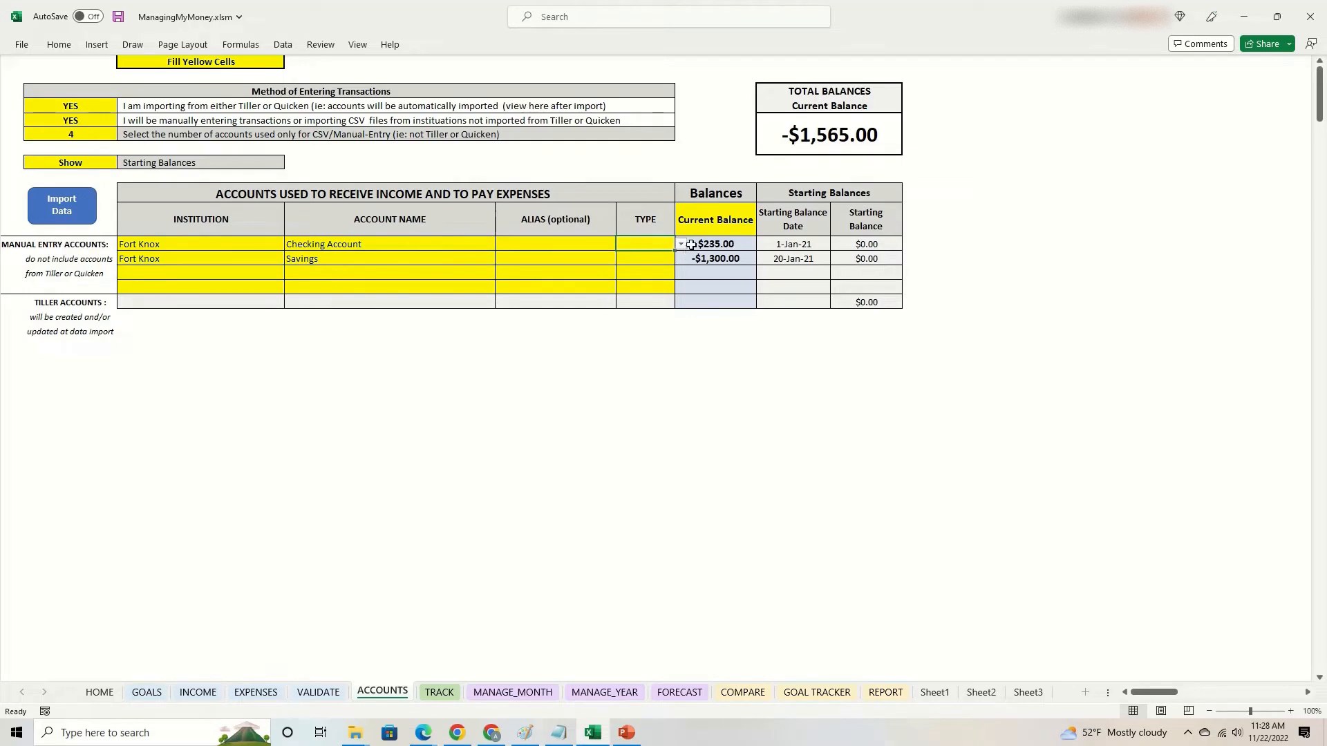
click(680, 244)
click(650, 260)
click(617, 258)
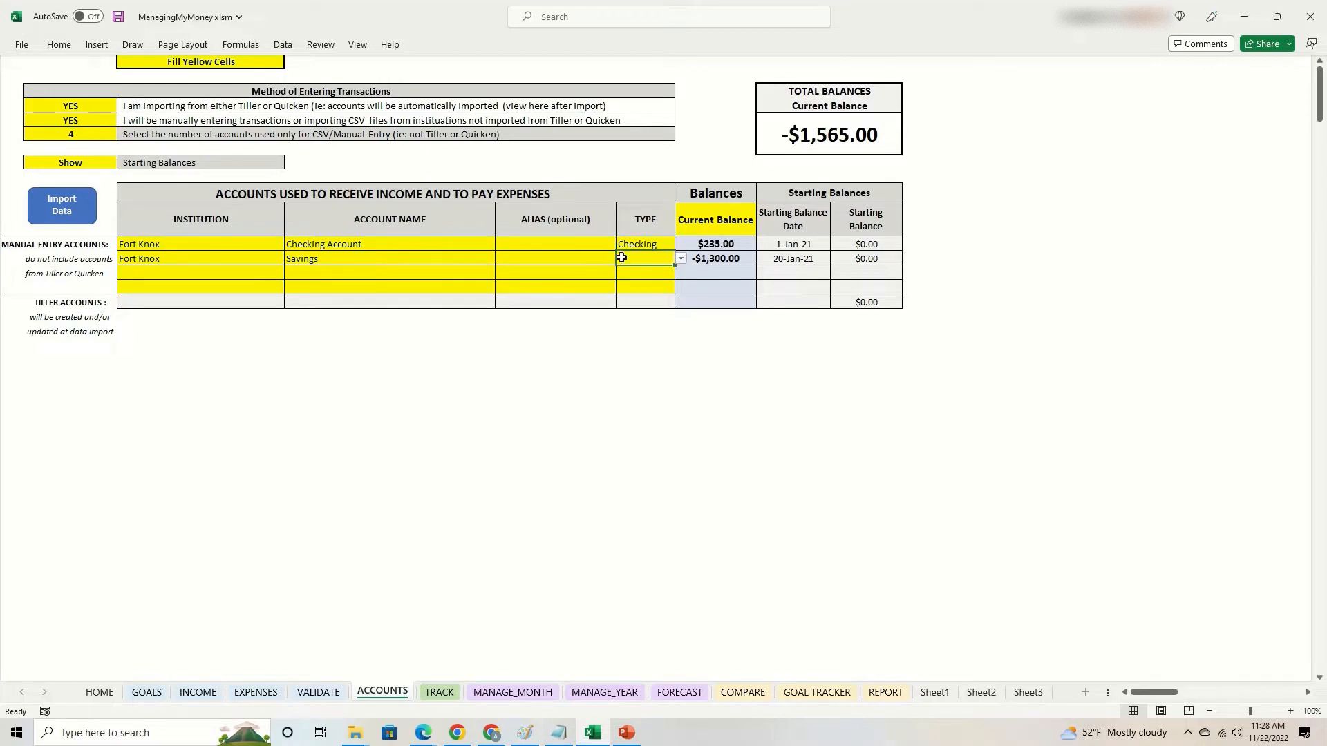
click(680, 258)
click(634, 297)
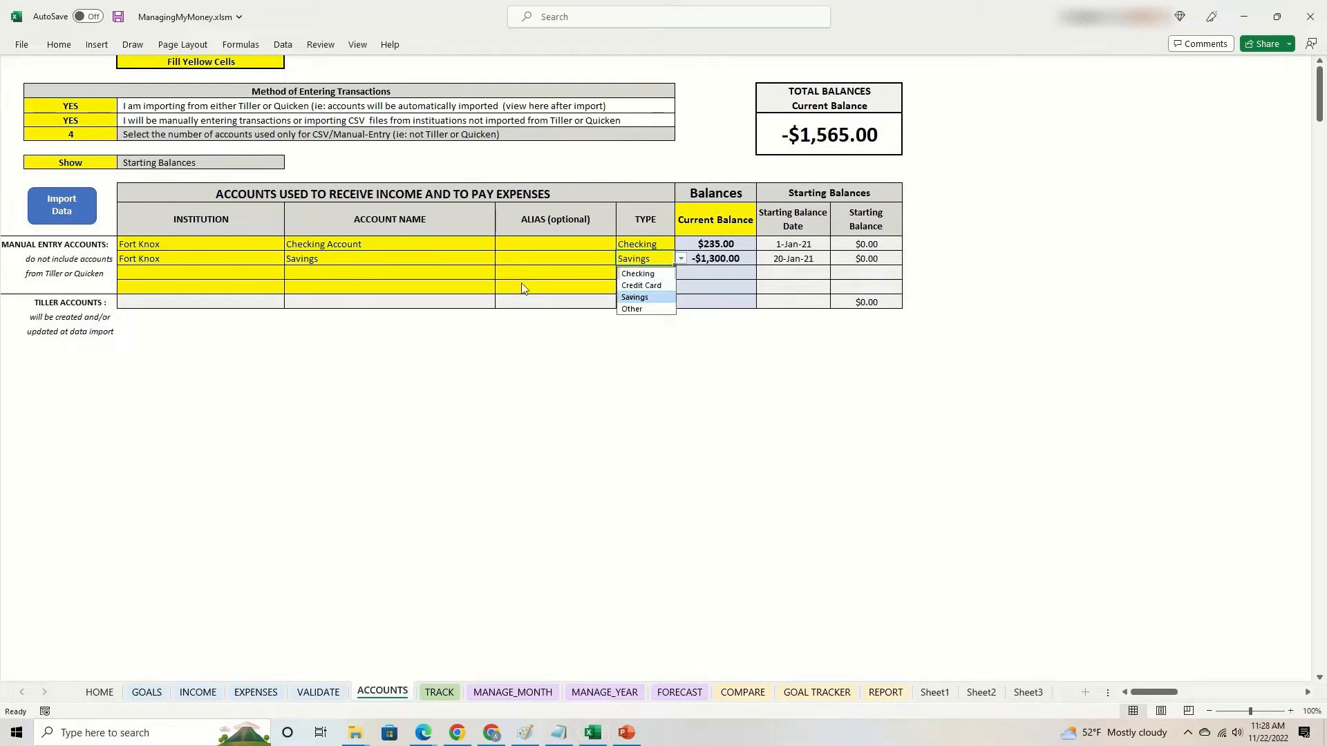
Fill the third manual entry row with institution Bank of the World, account name Credit Card and type Credit Card
click(215, 275)
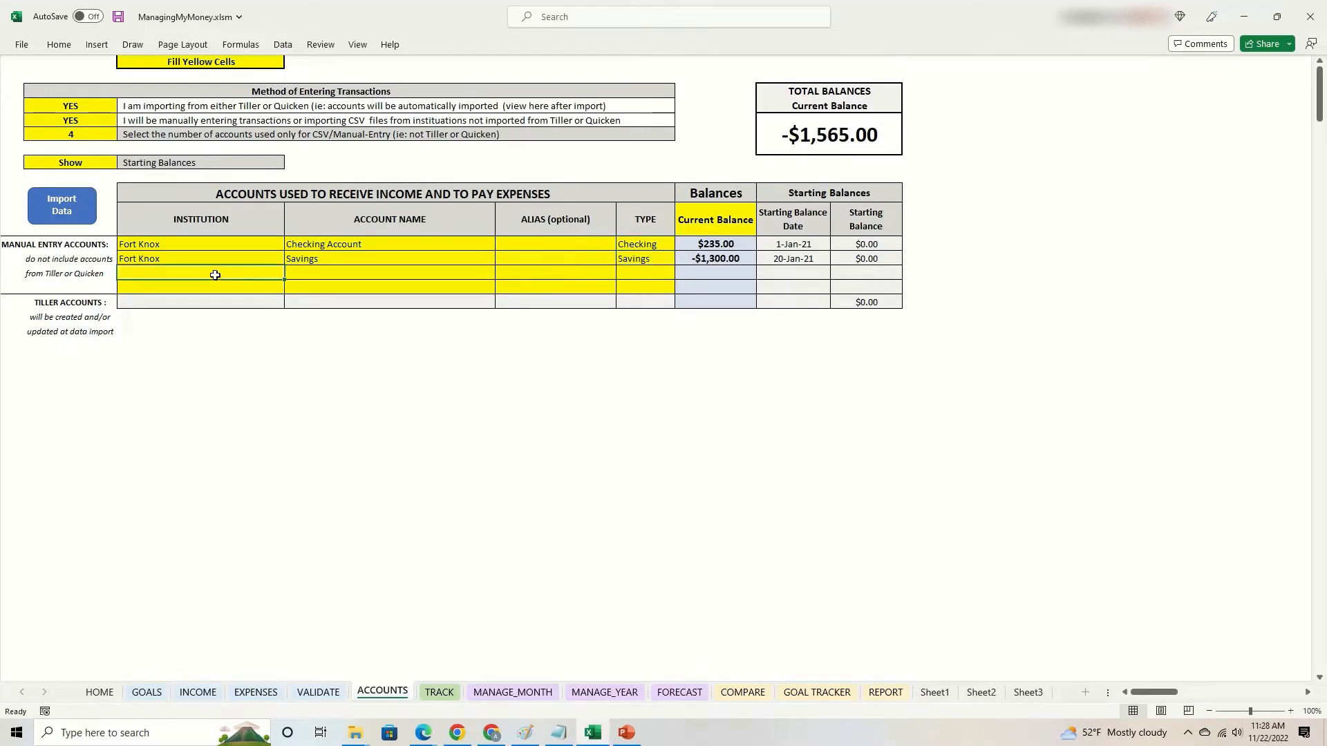
text(Bank of the World)
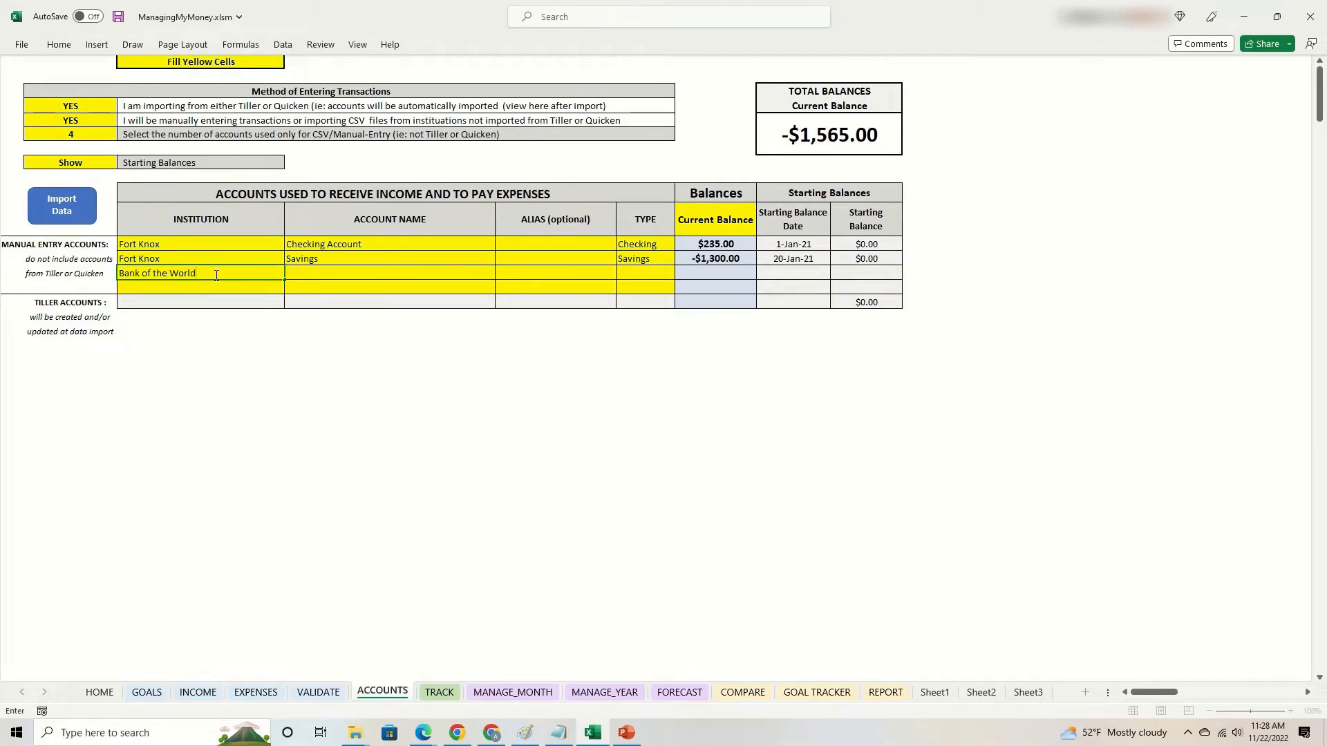
key(Tab)
text(Cre)
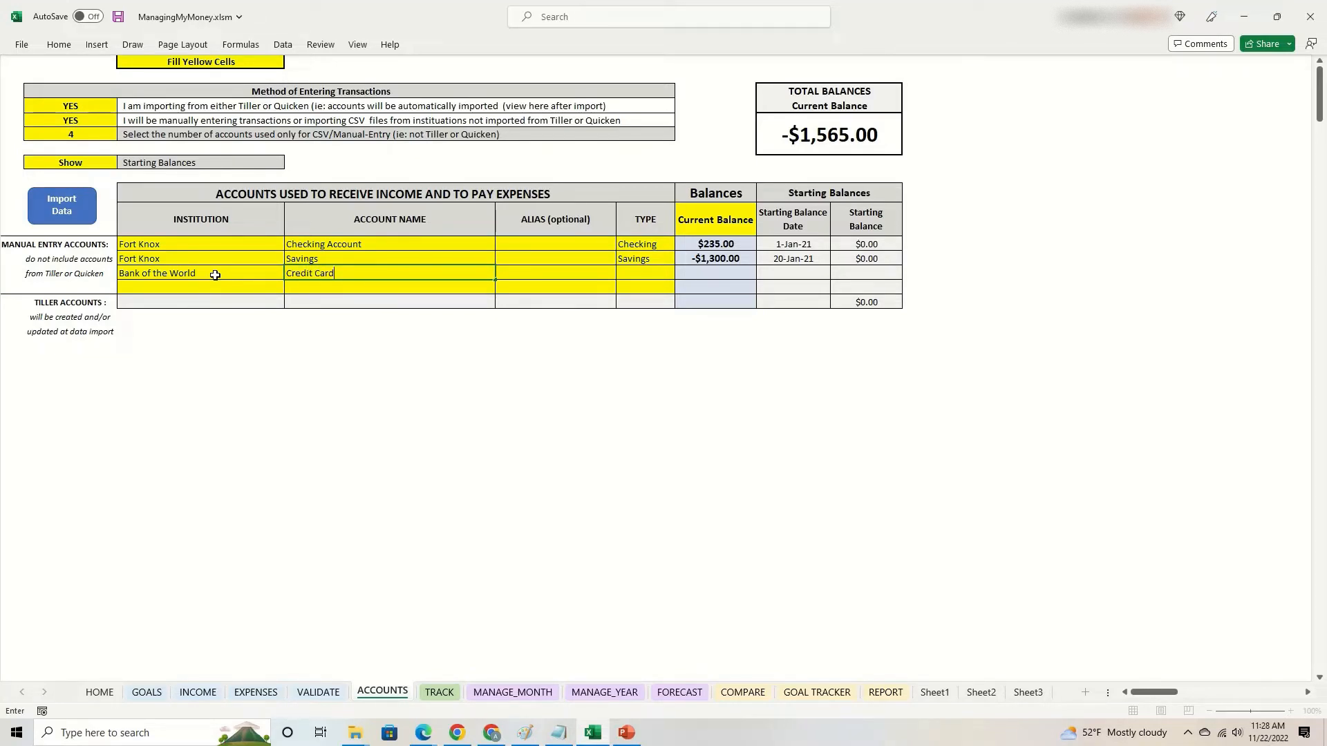
key(Tab)
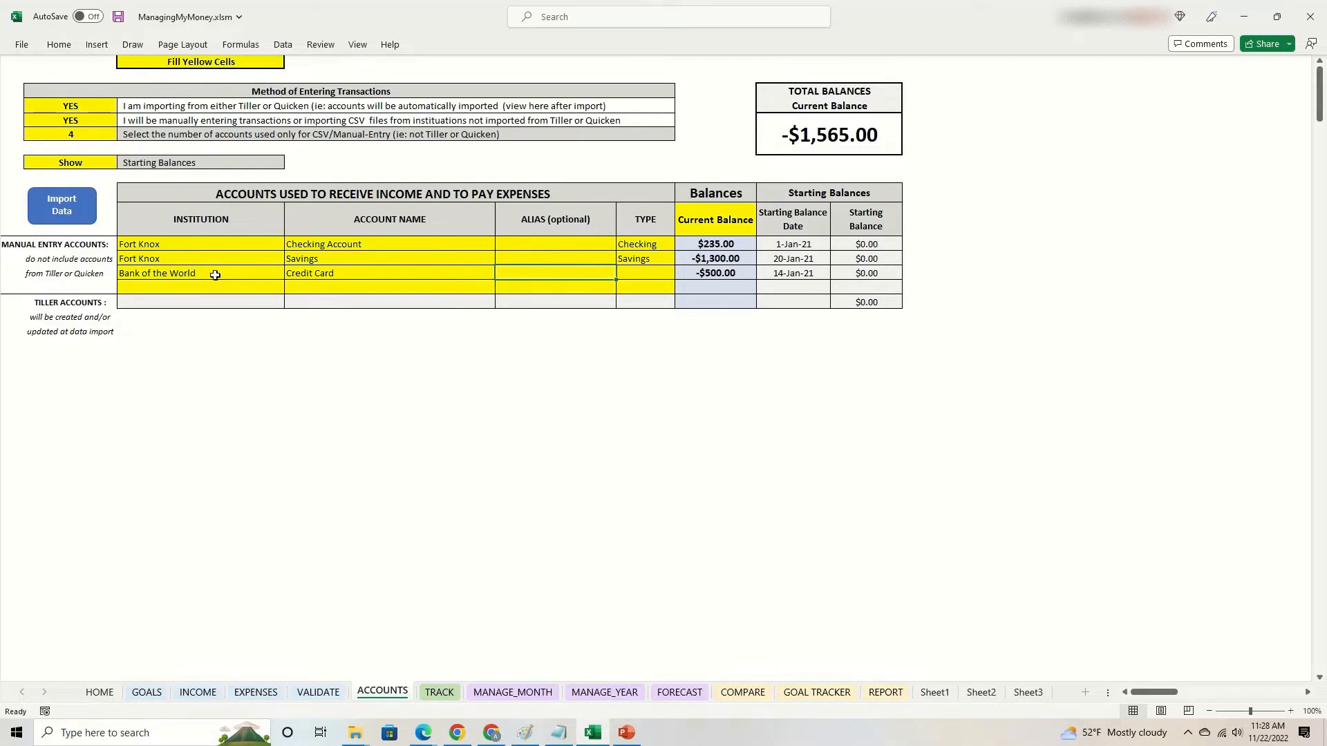
click(656, 271)
click(681, 273)
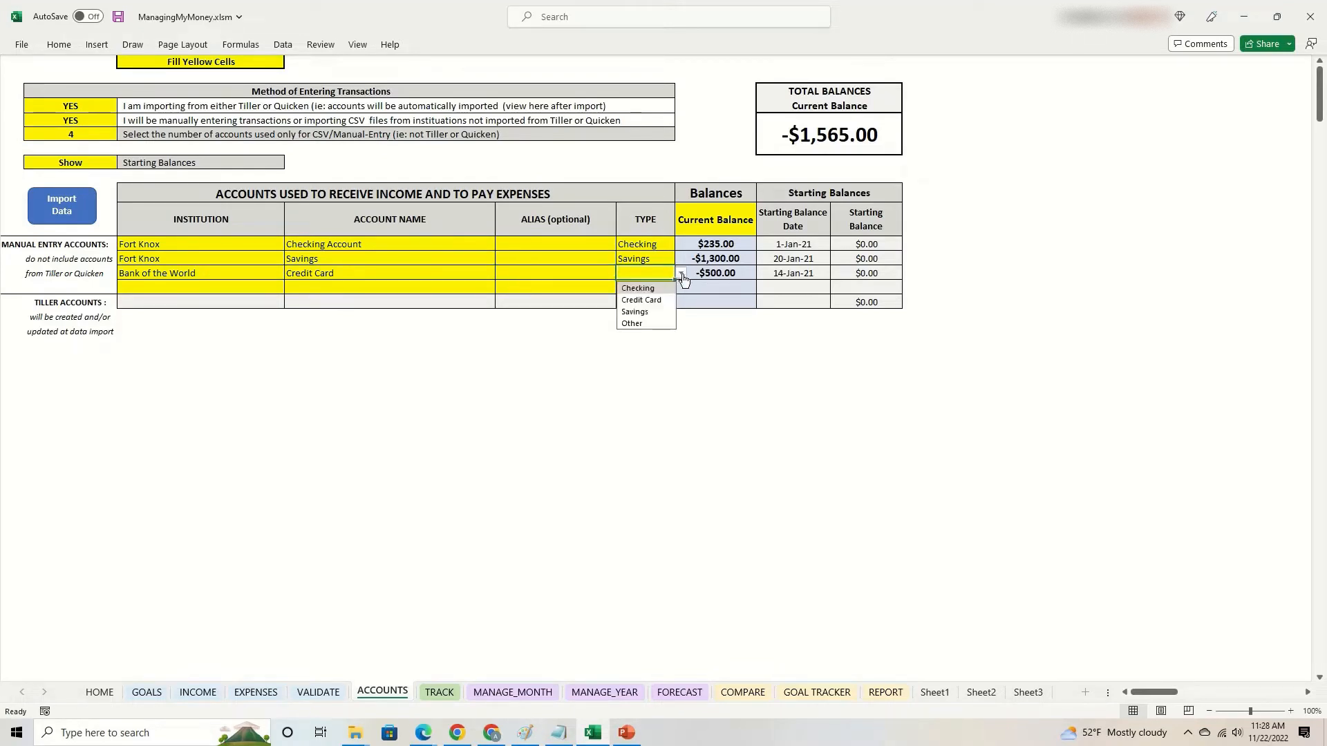
click(649, 302)
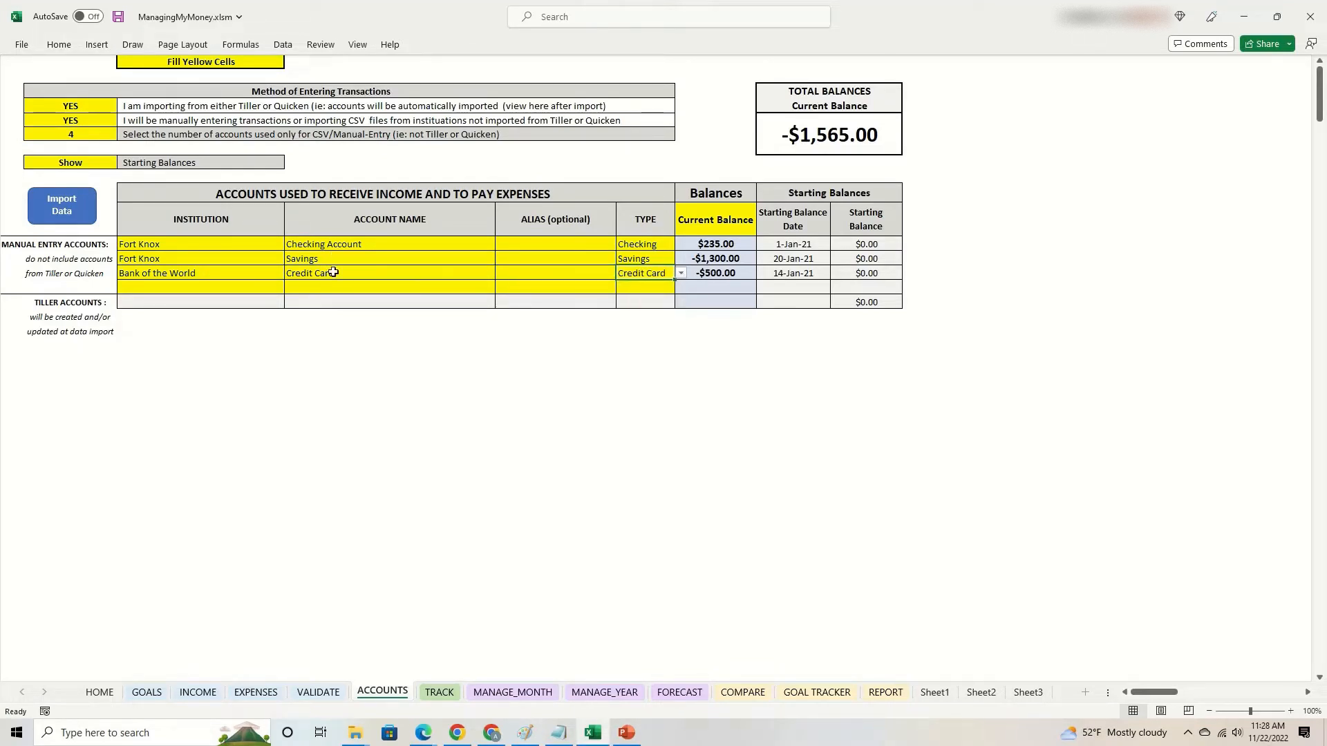
Review the three accounts' current balances and set the balance column's period to 2021-Jun
drag(722, 246, 716, 275)
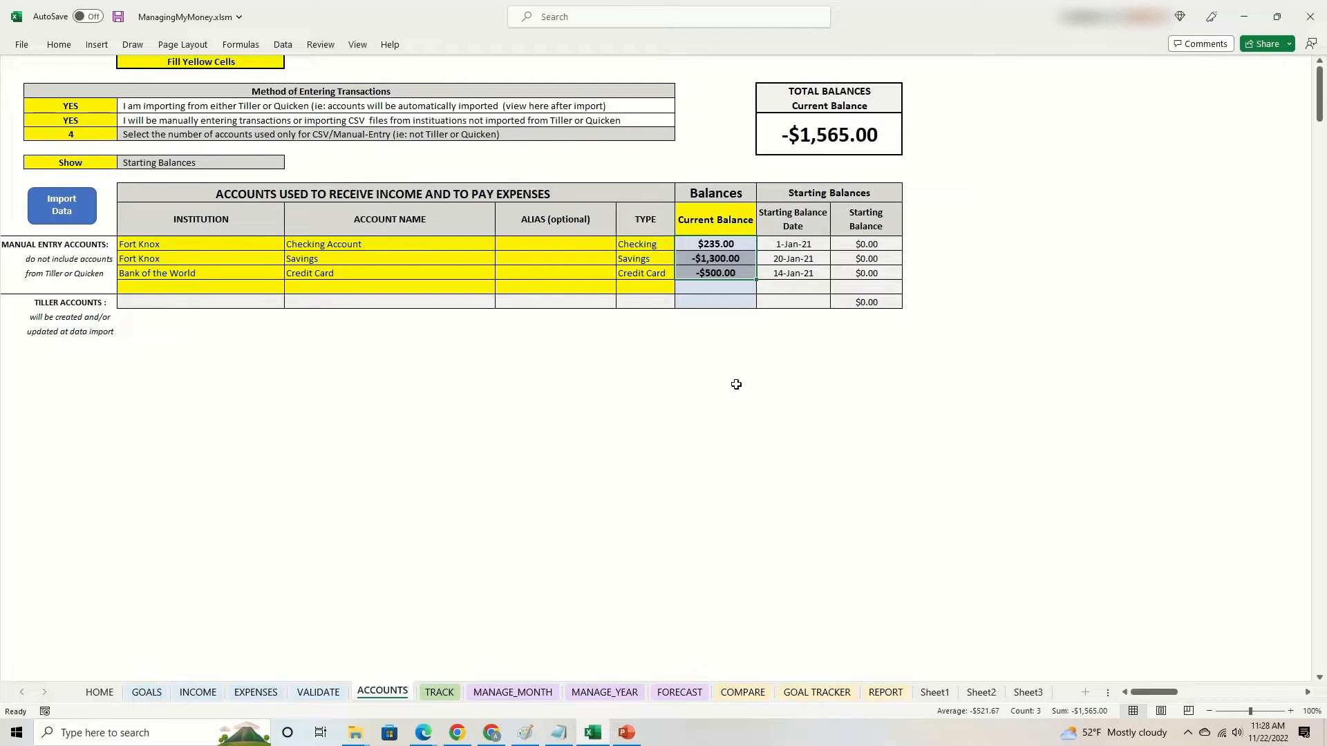
click(712, 220)
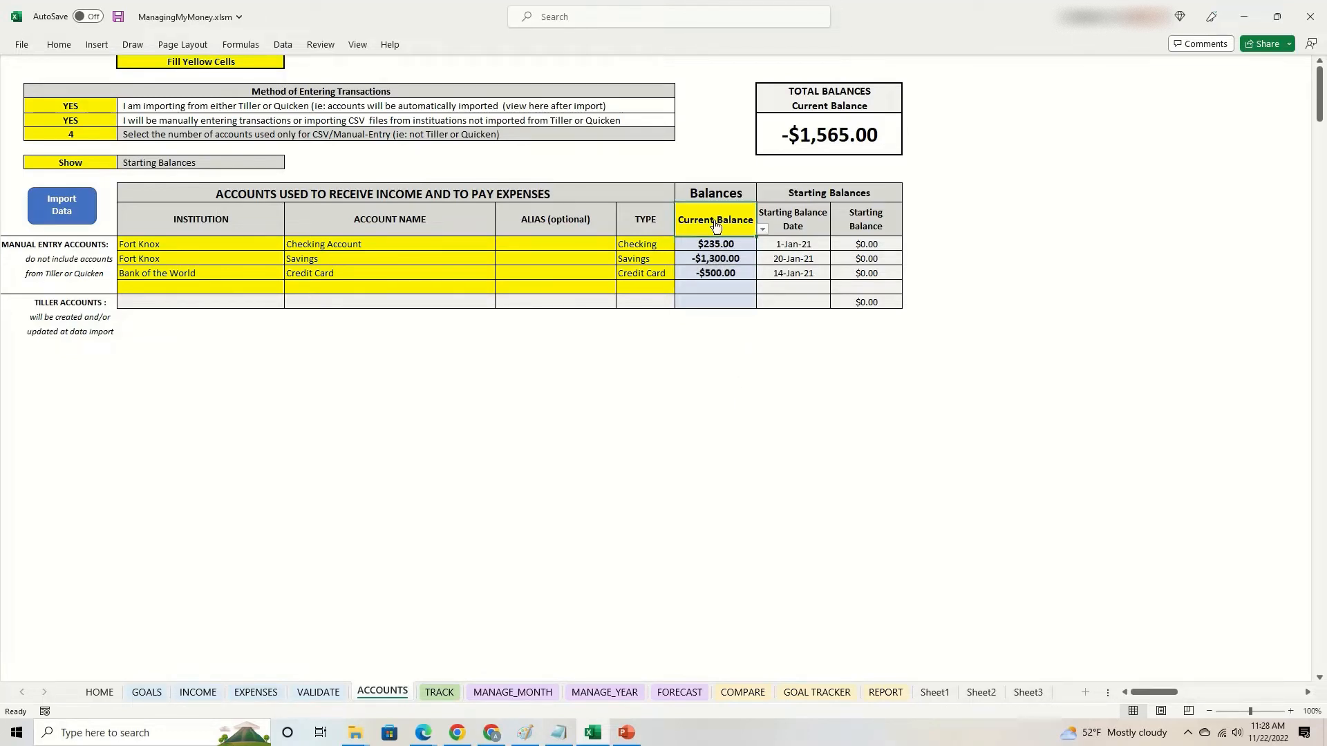
click(763, 230)
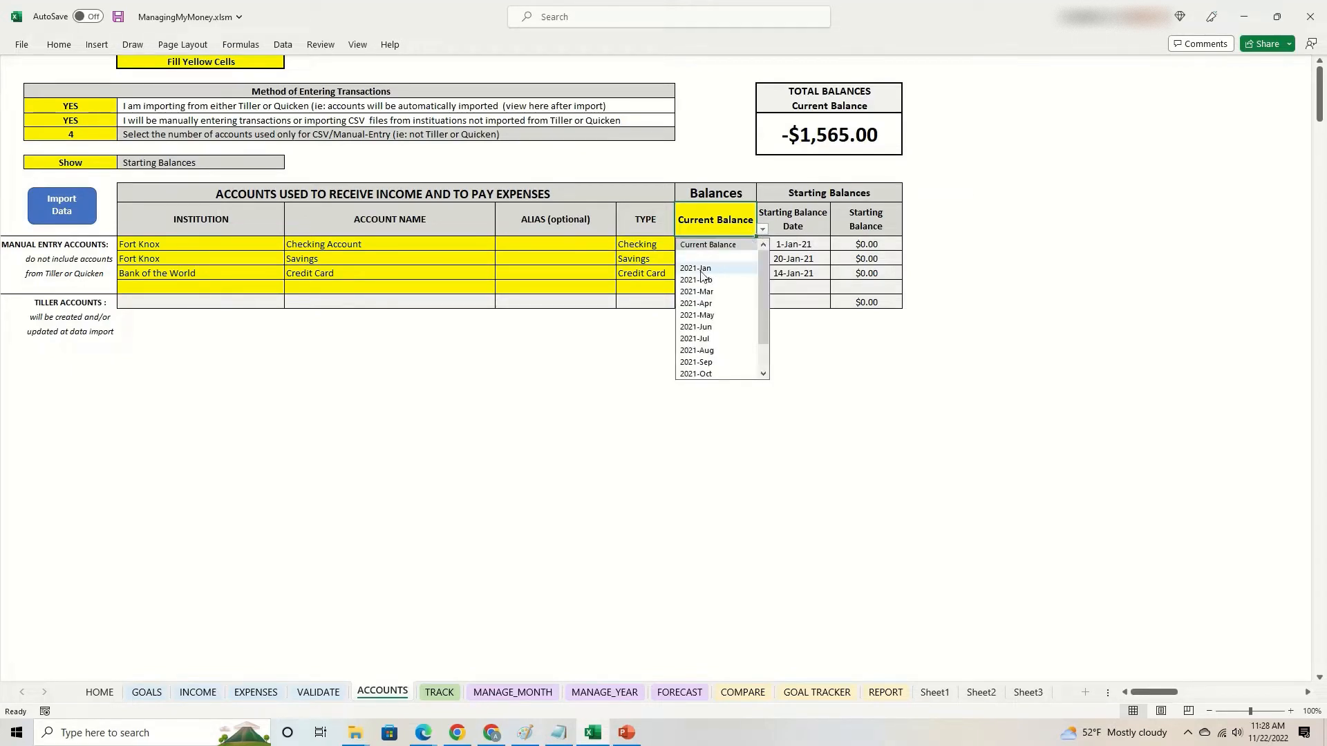
click(709, 327)
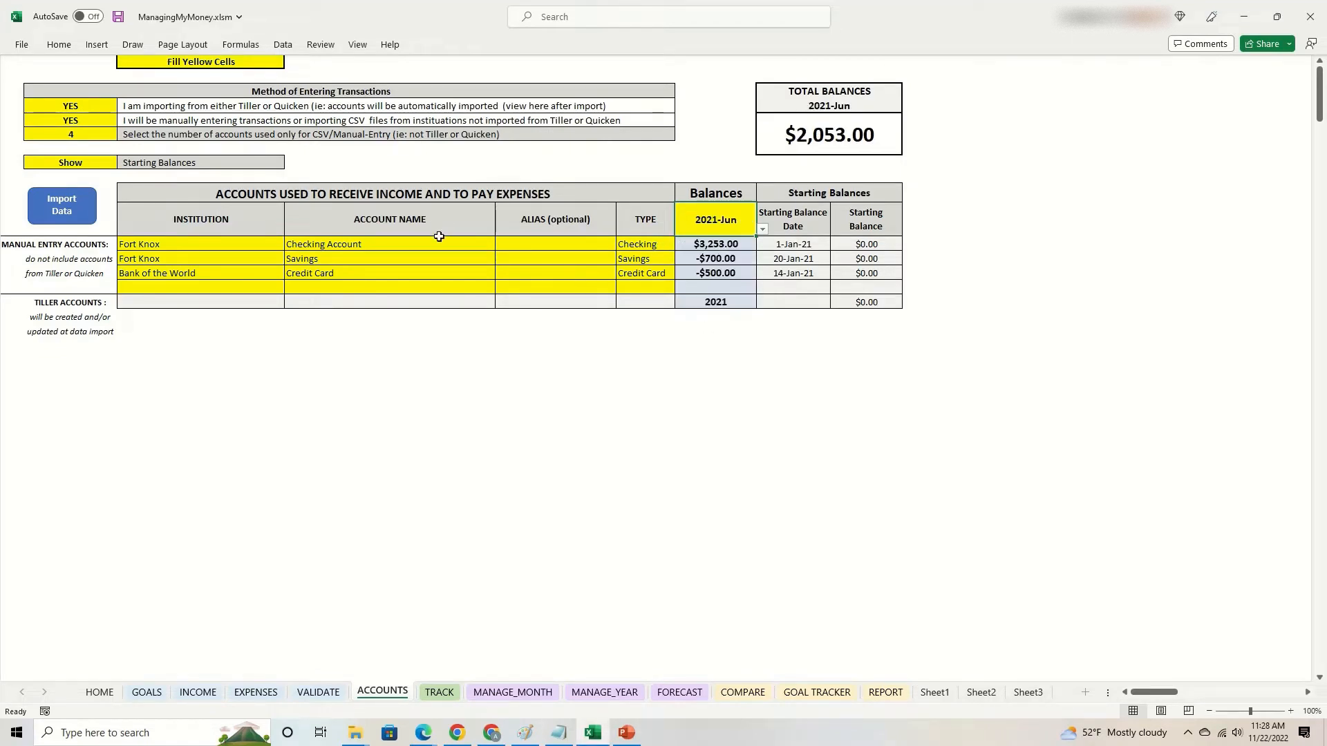
Set the balance column's period to 2021-Aug
click(330, 245)
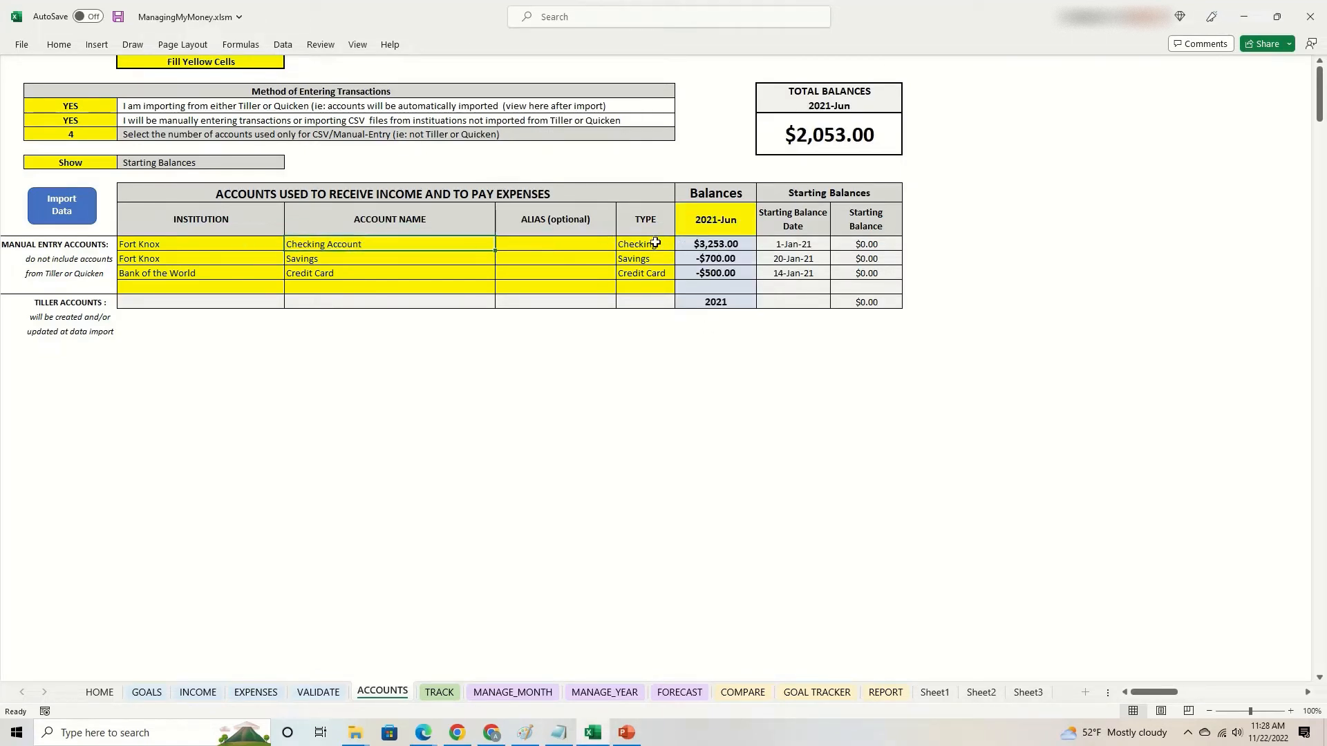
click(704, 246)
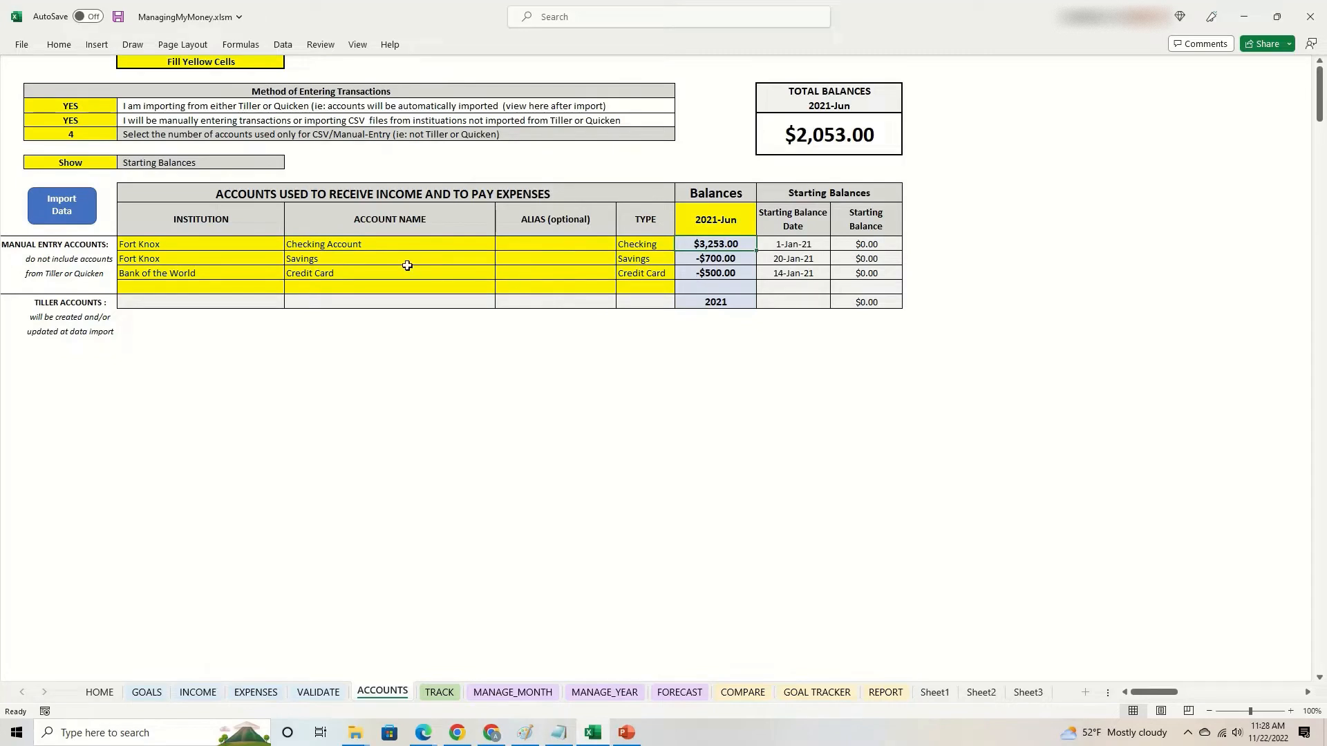
click(735, 226)
click(762, 229)
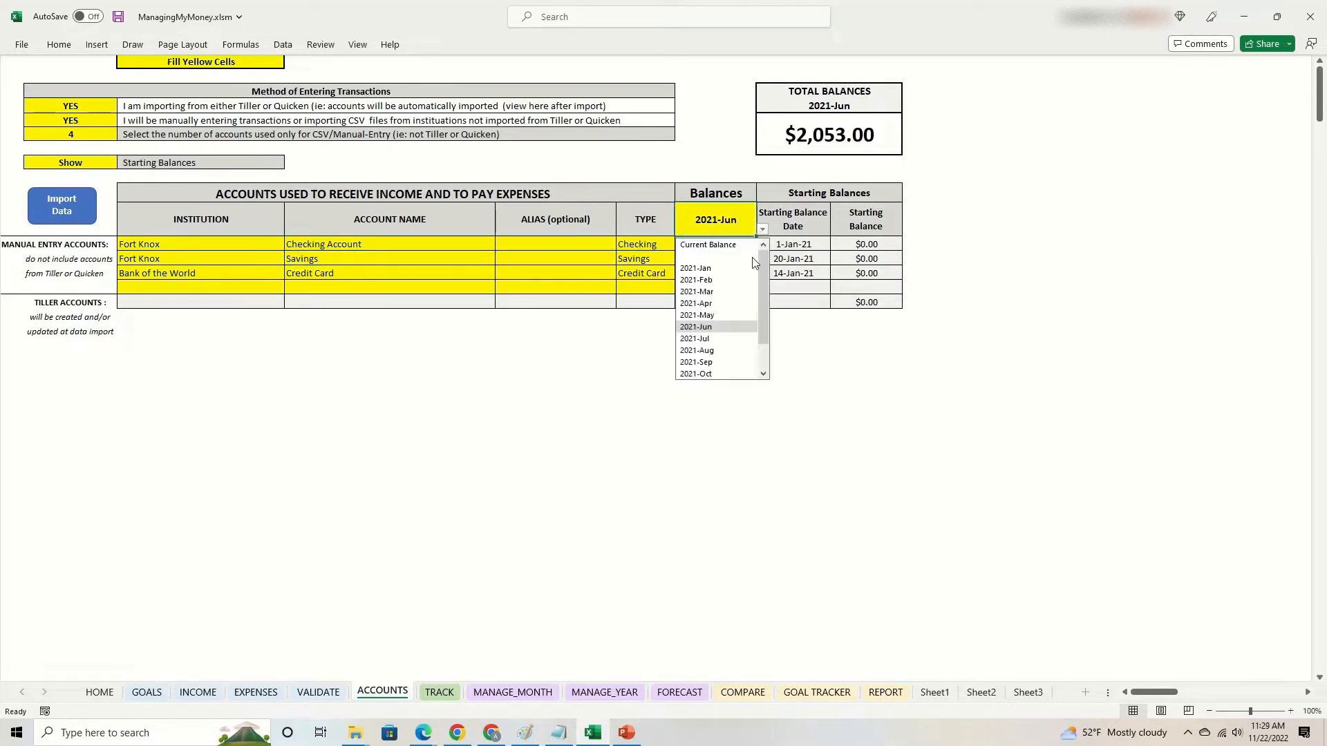
click(700, 349)
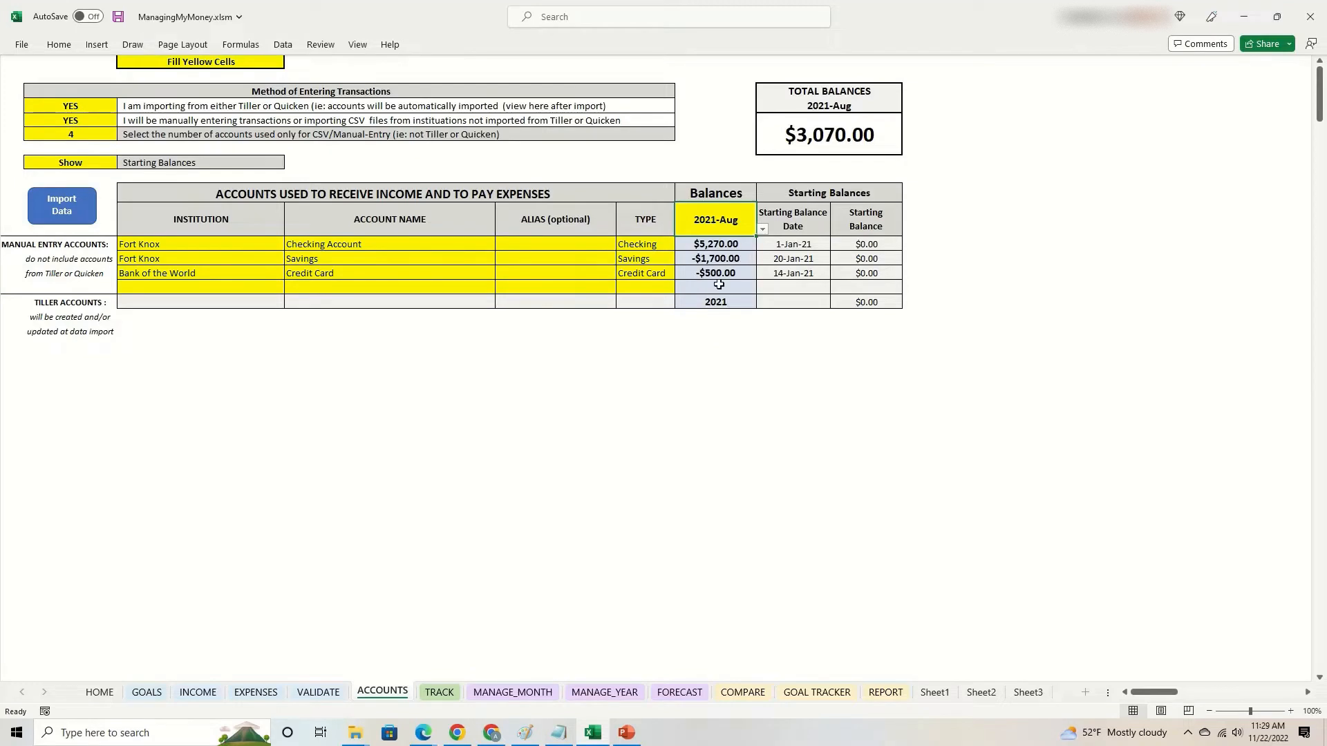
Set the balance column to Current Balance and compare the three accounts' current balances with their starting balances
click(762, 229)
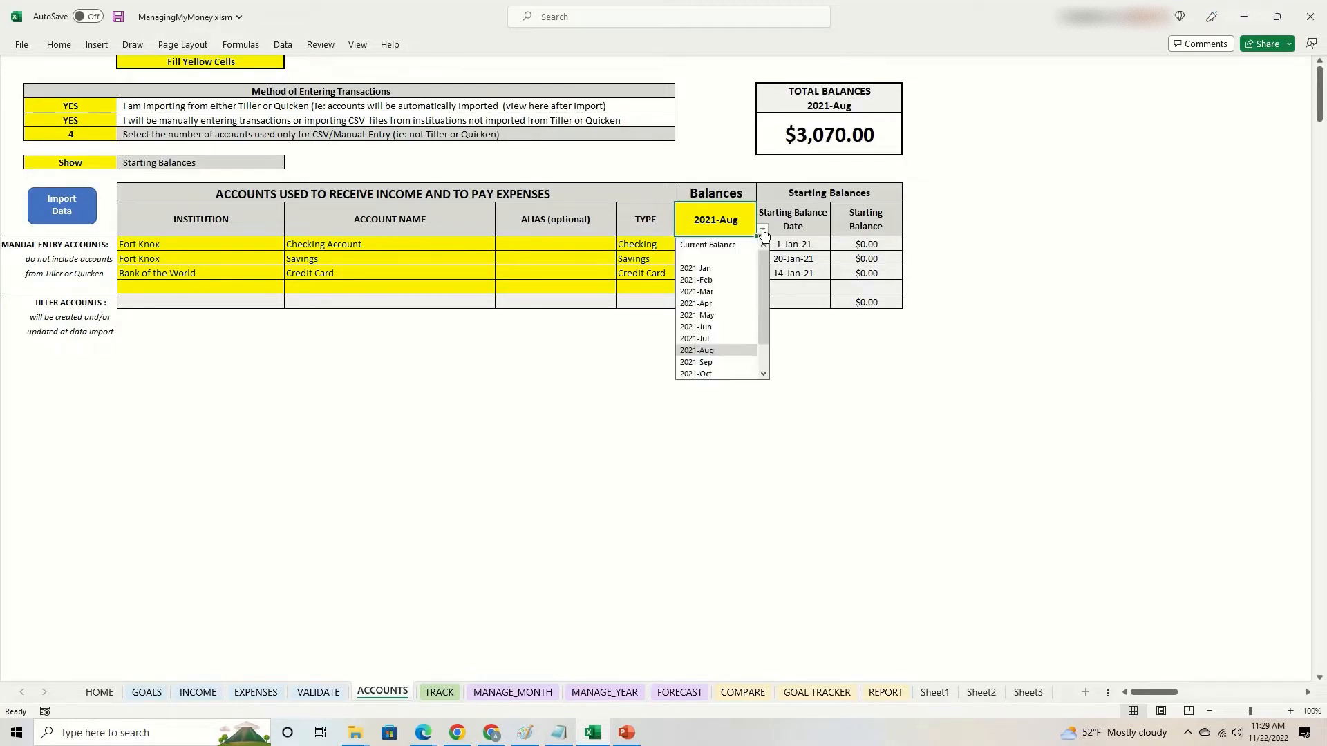
click(725, 248)
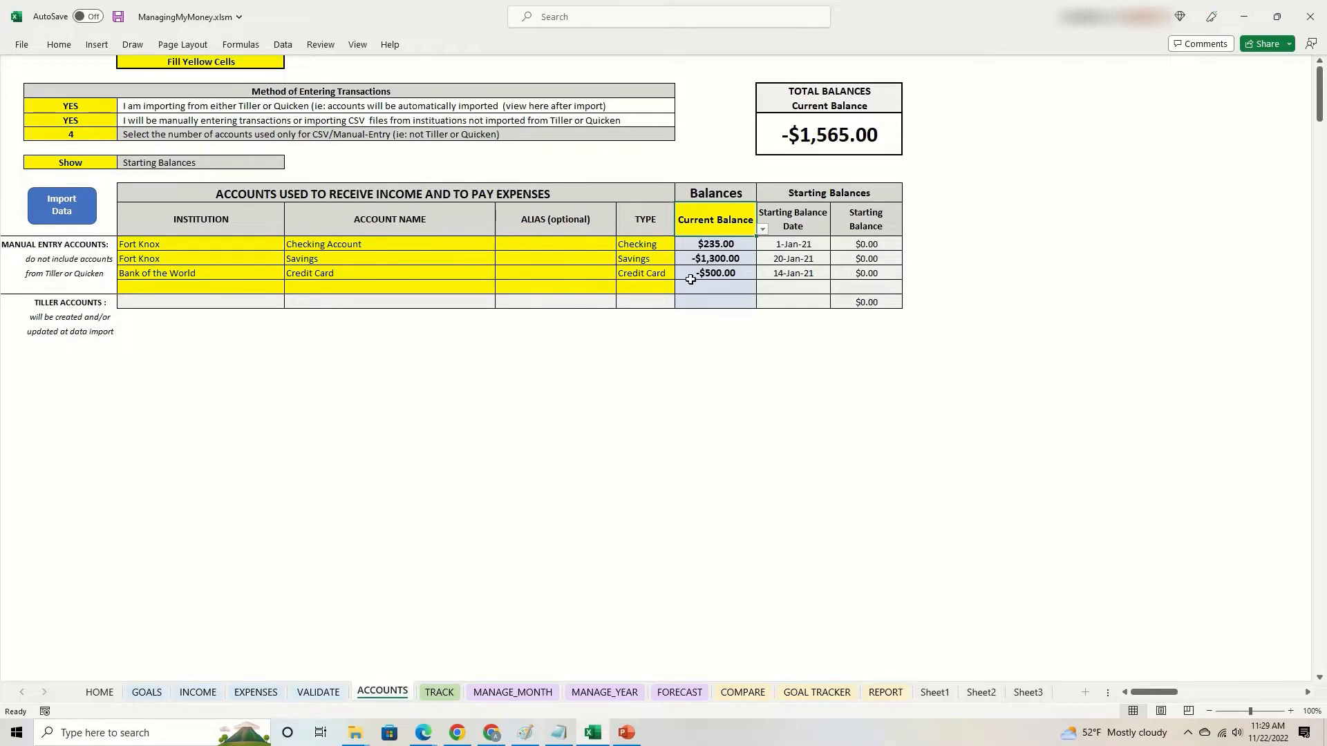
drag(865, 244, 865, 273)
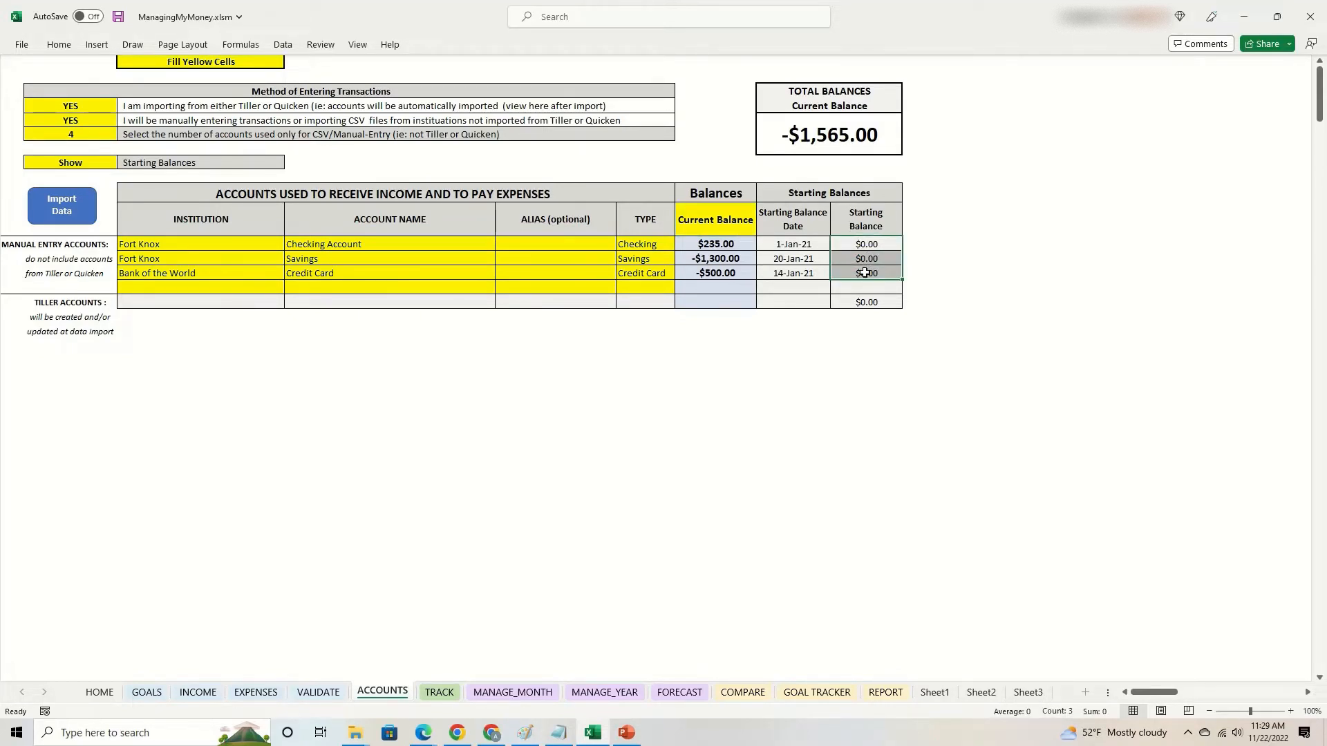
click(716, 242)
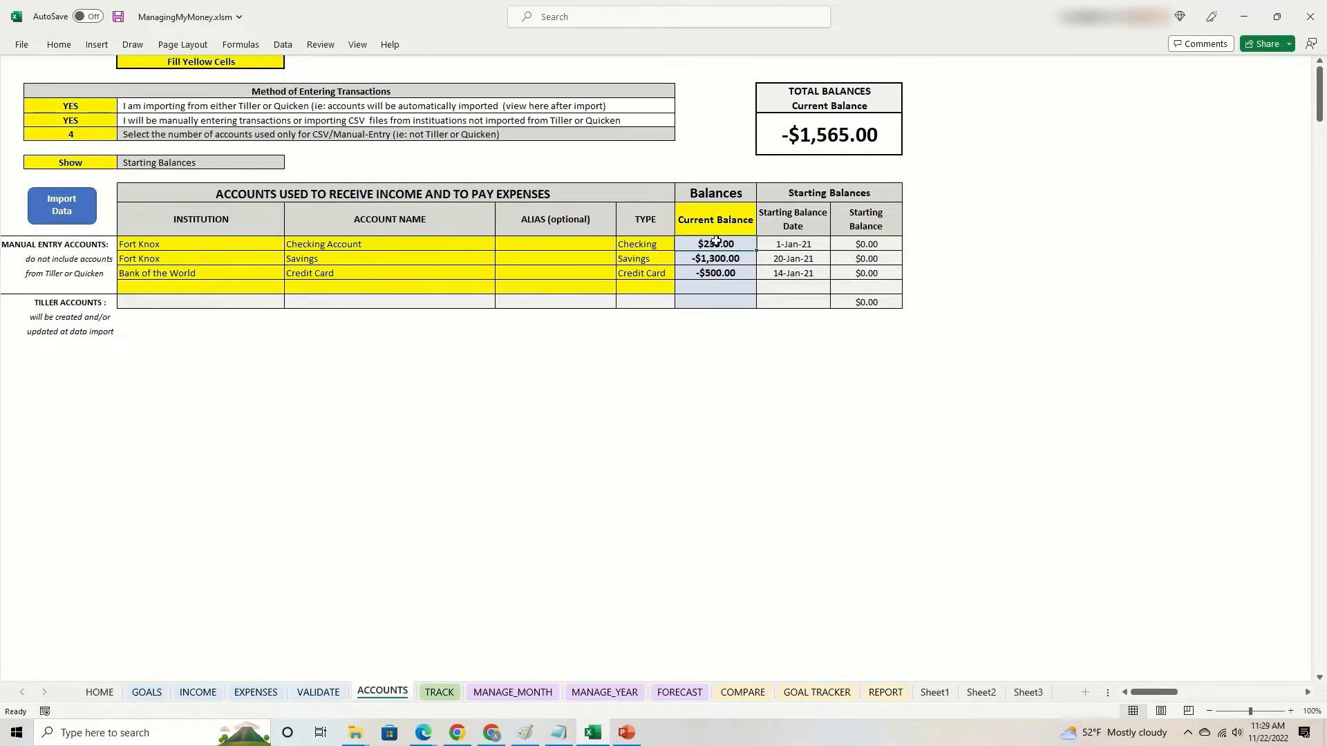
drag(716, 241, 716, 273)
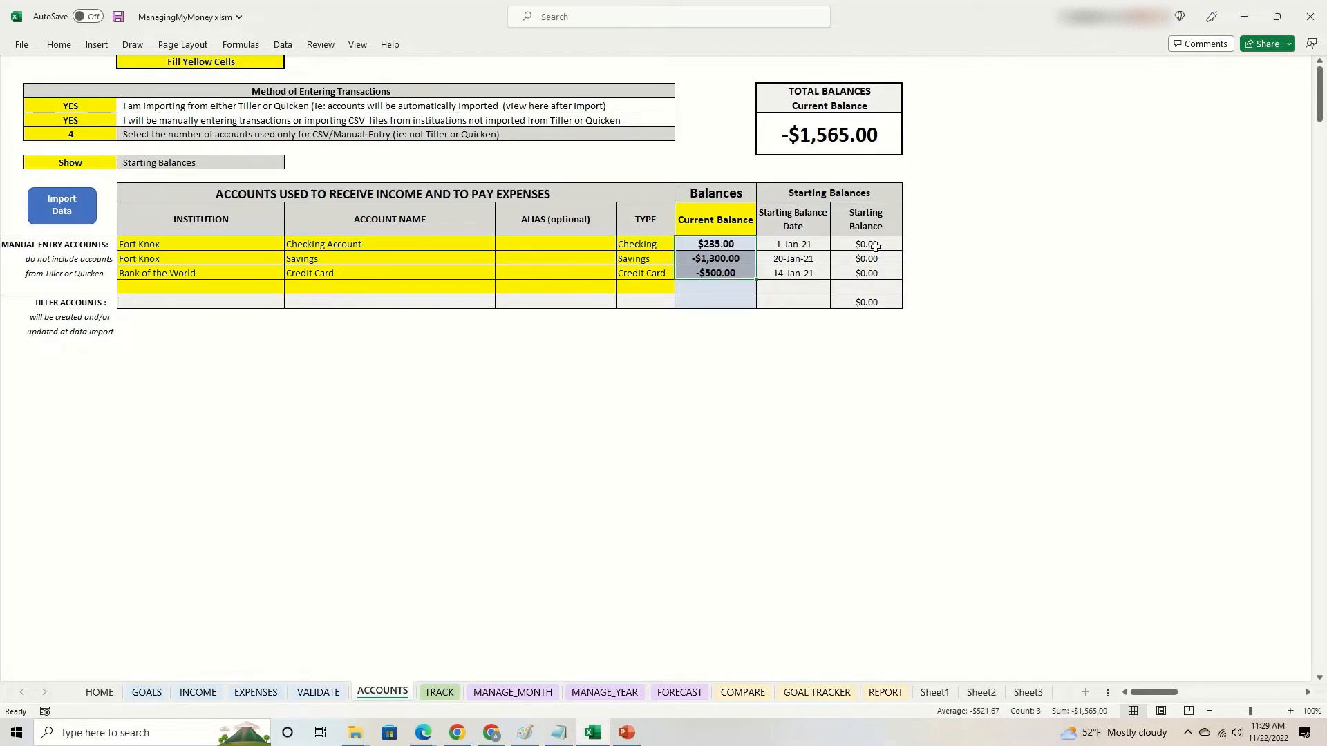
drag(876, 244, 877, 268)
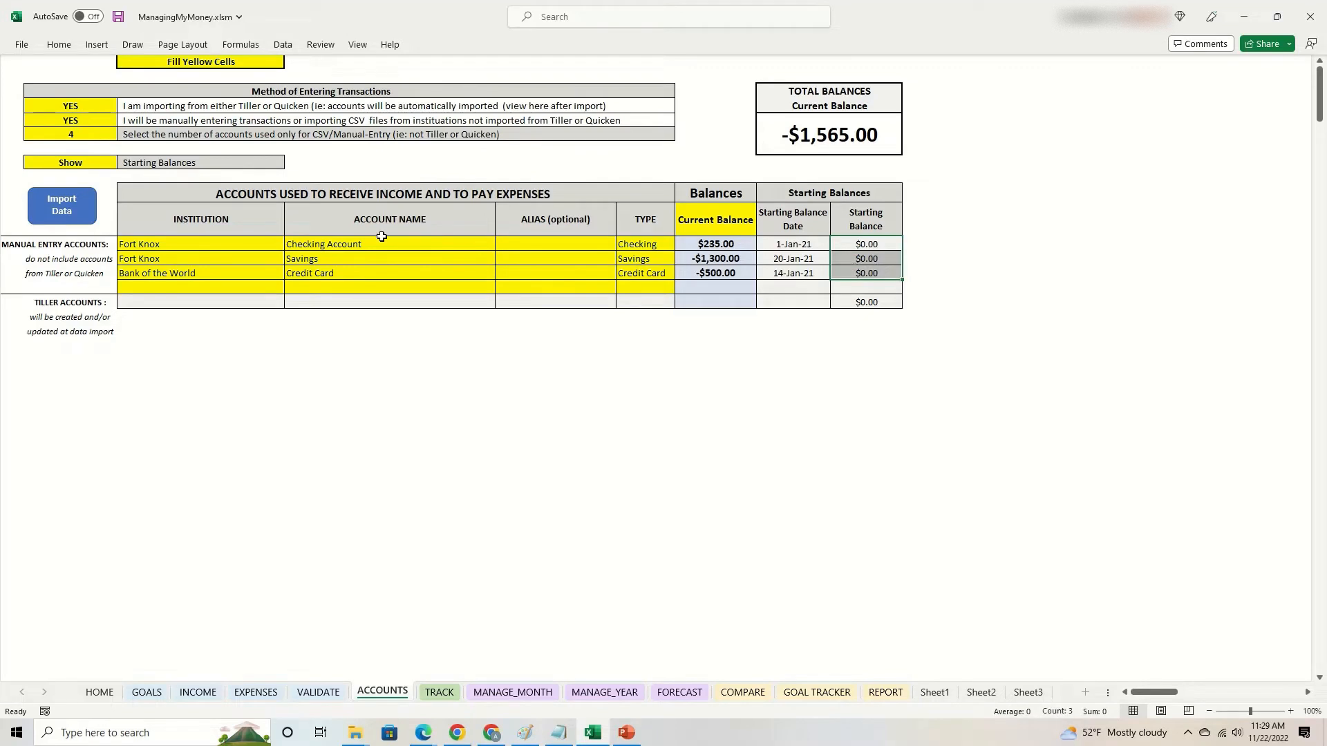
Set the Starting Balances option to Set/Edit
click(90, 164)
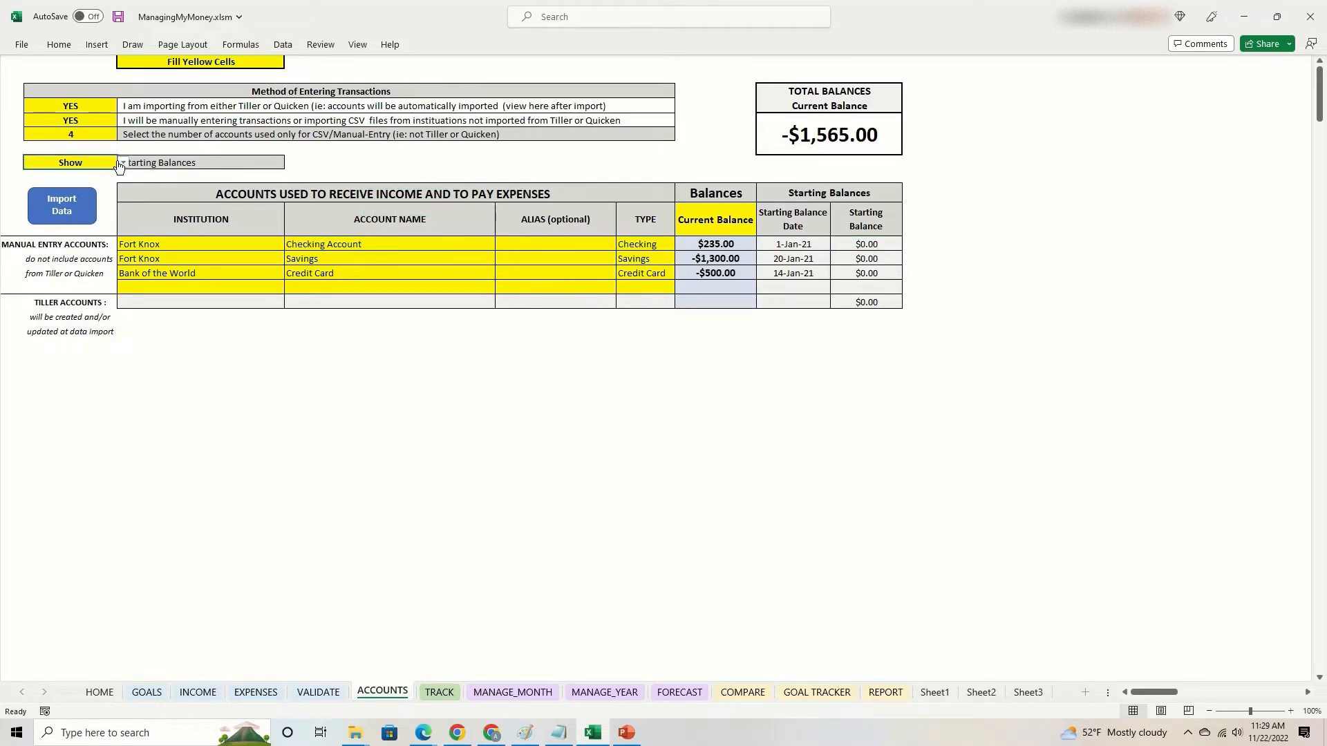
click(123, 163)
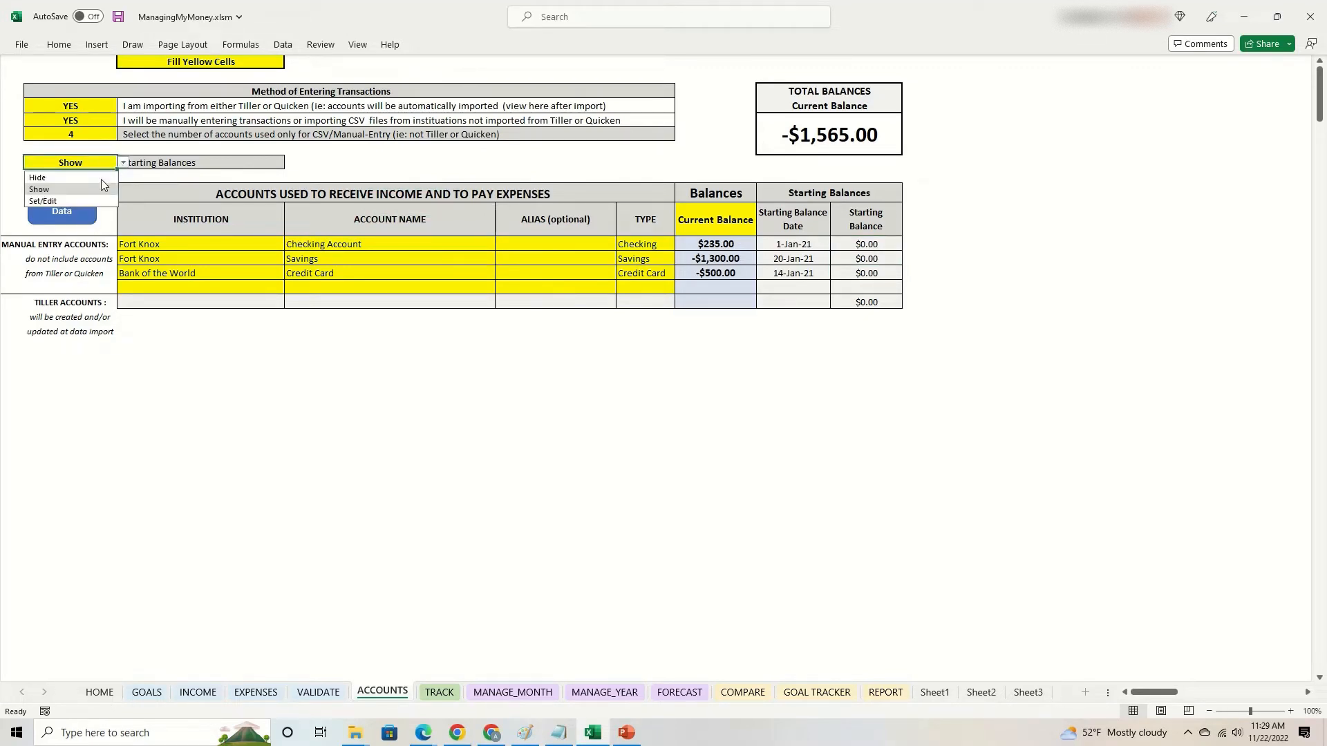
click(61, 201)
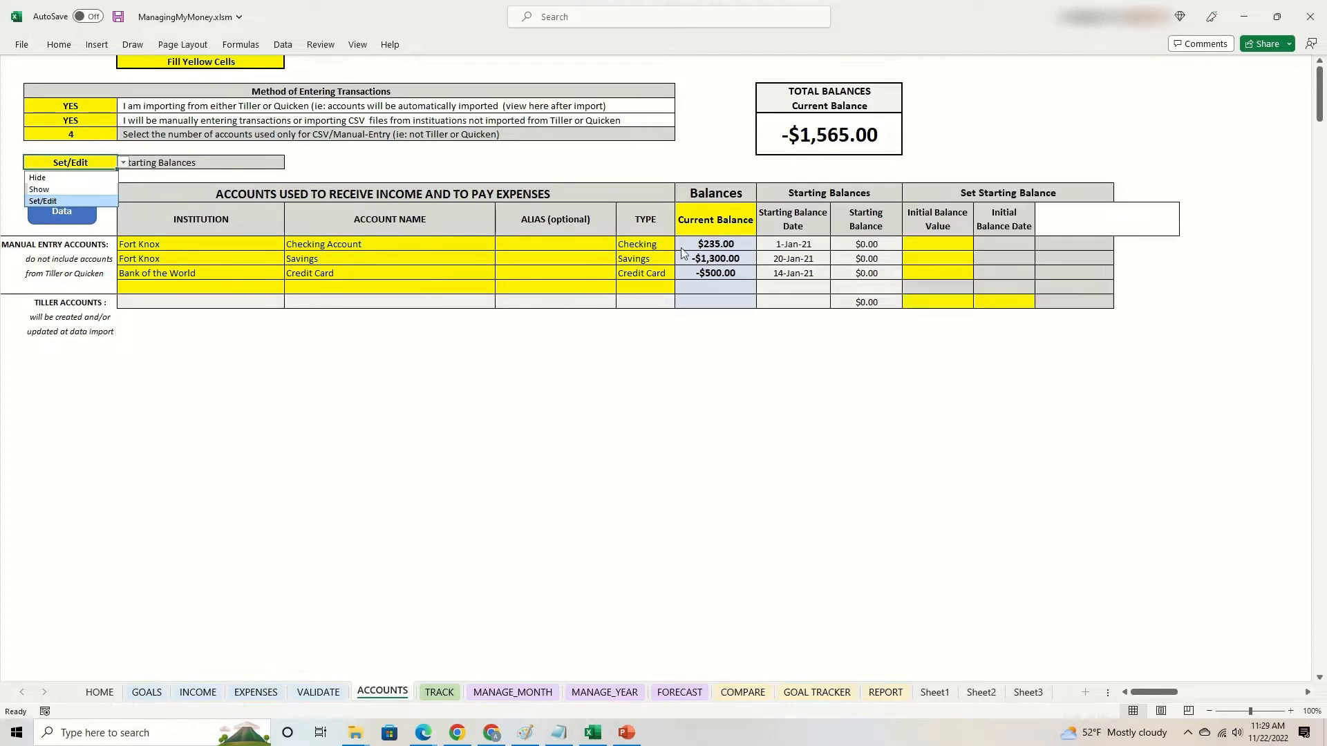
Check the Checking Account's starting balance date and enter 2900 as its initial balance value
click(928, 246)
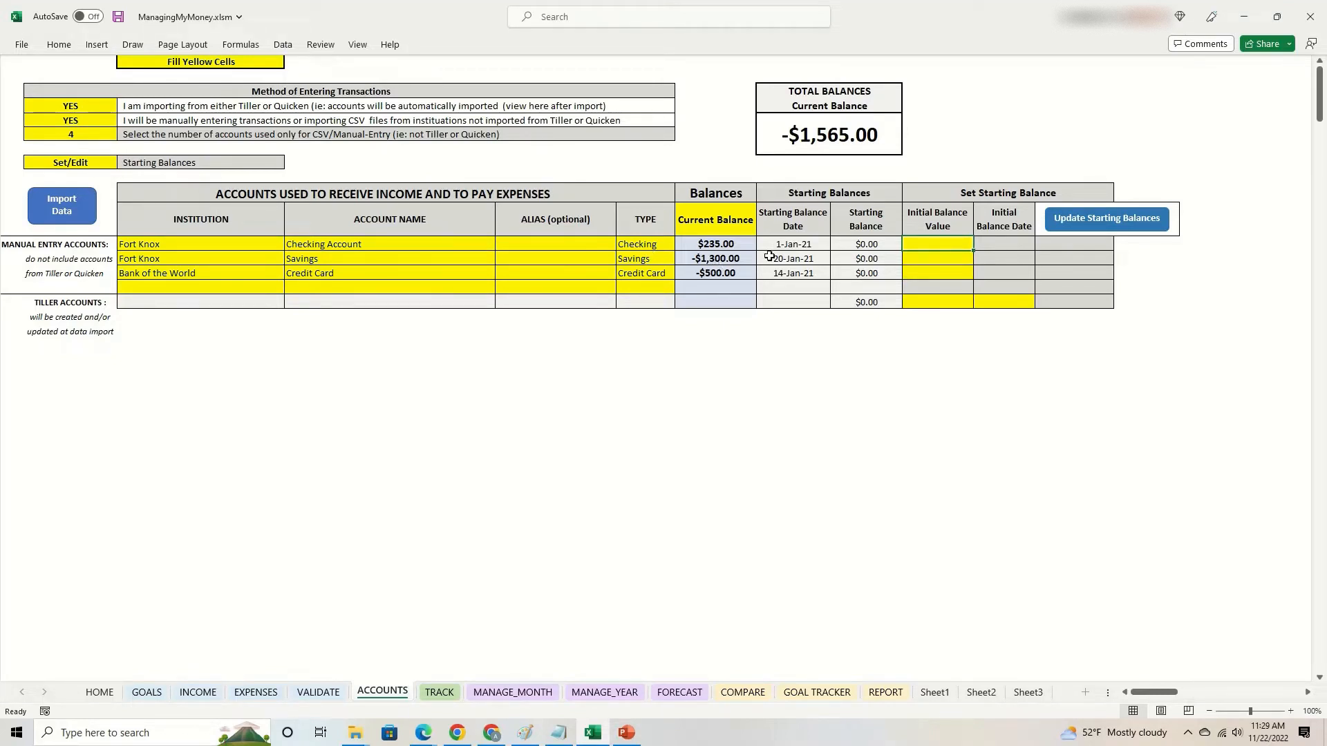
click(809, 244)
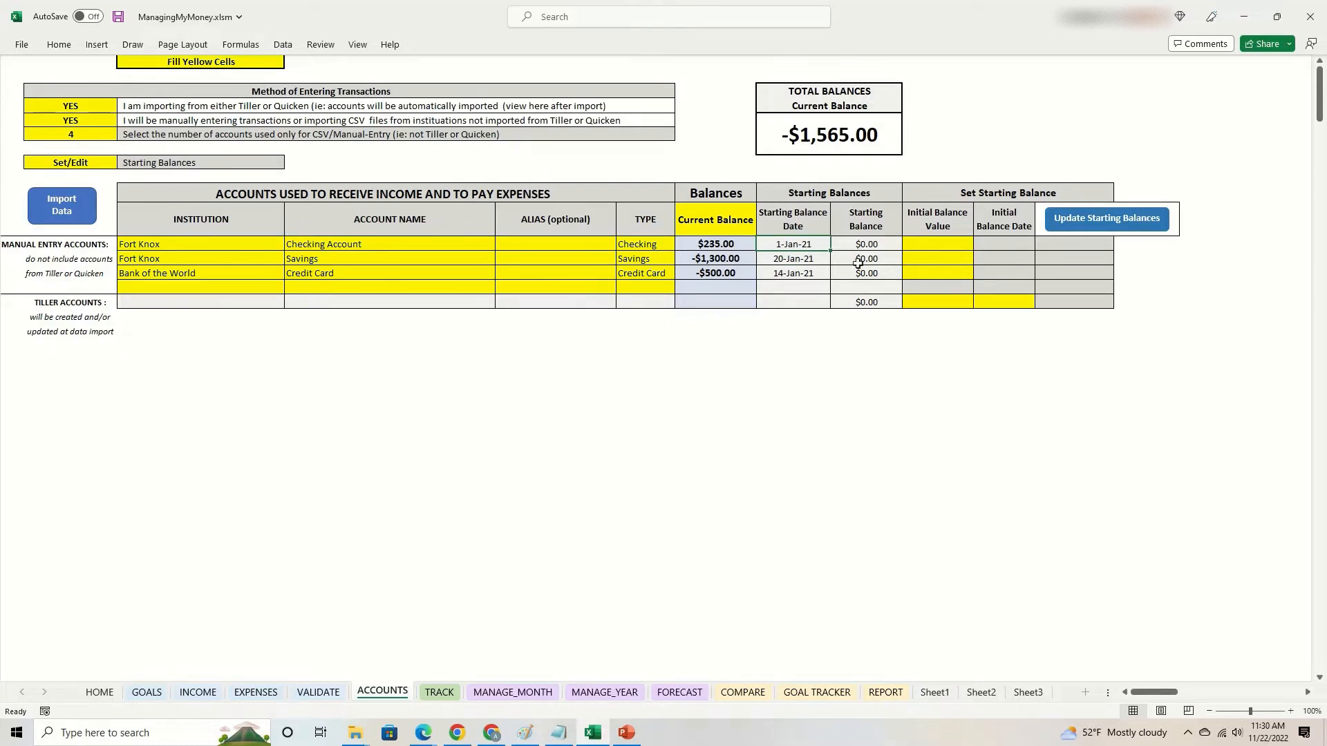
click(921, 244)
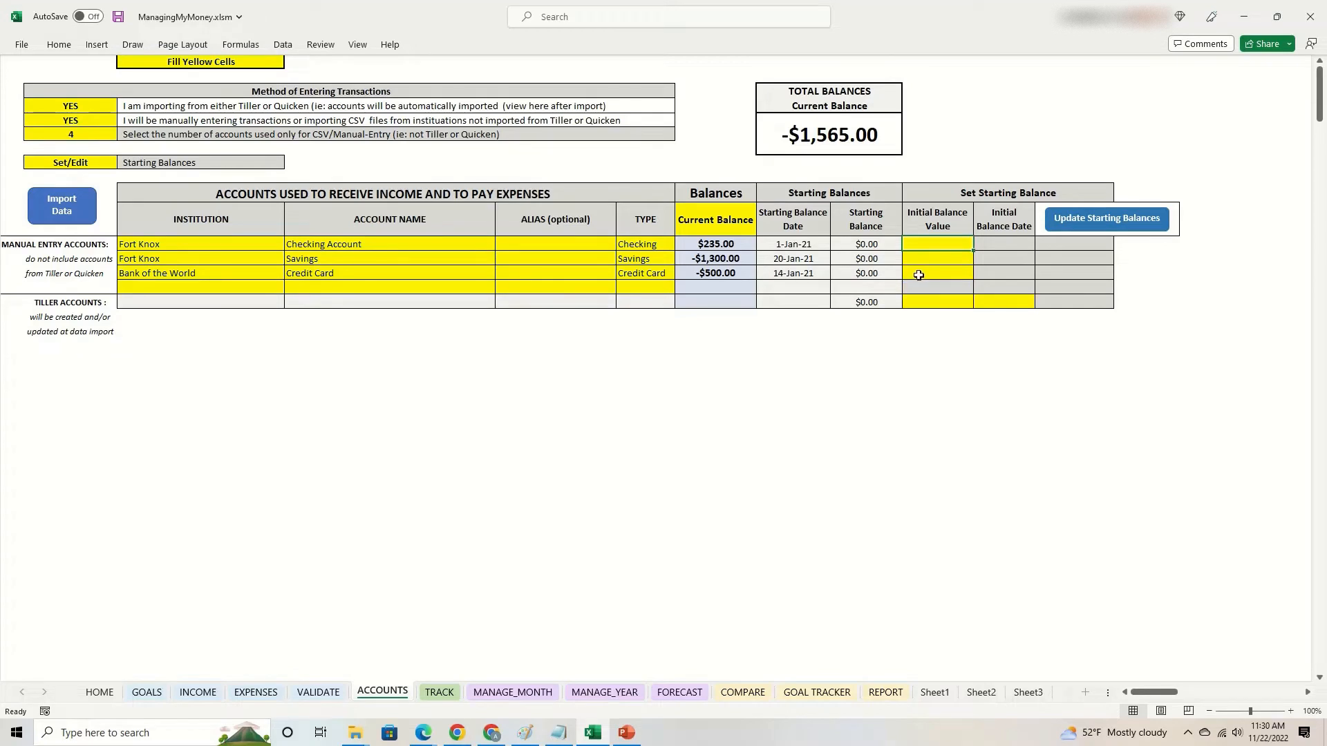
text(2)
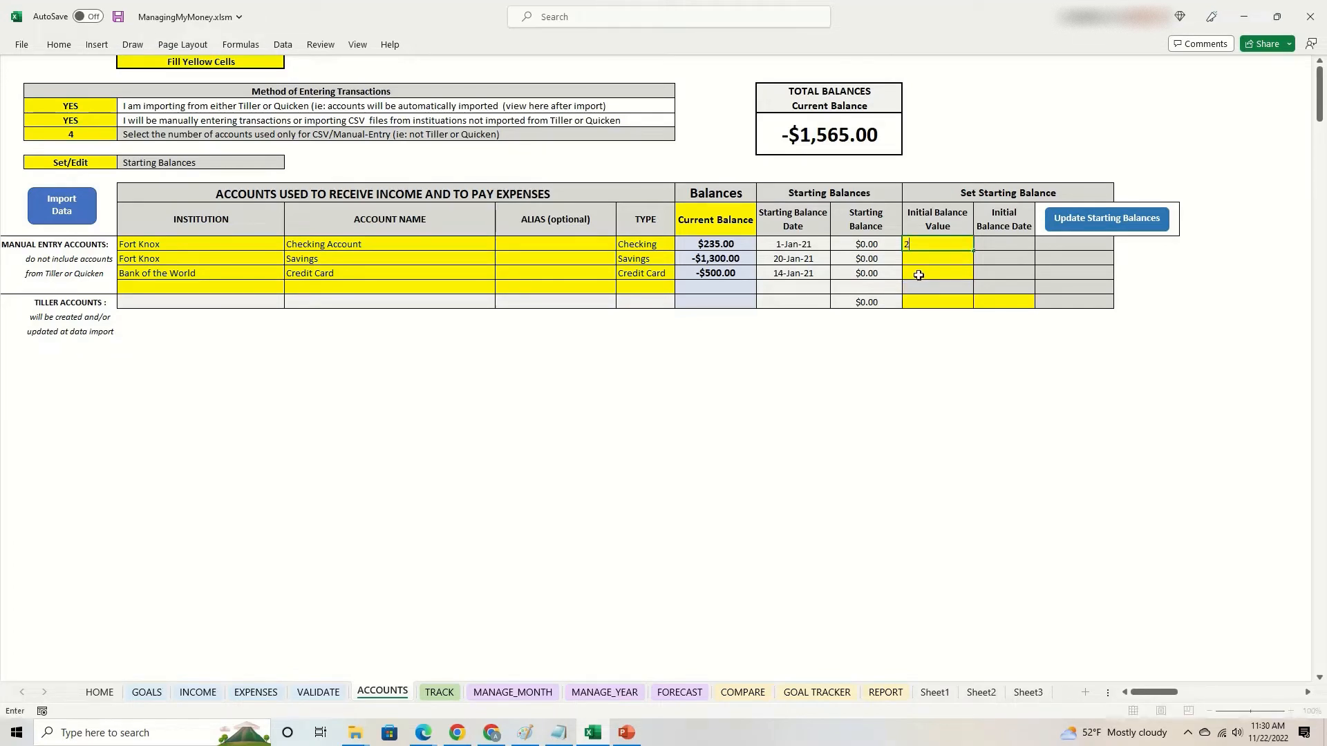
text(900)
key(Return)
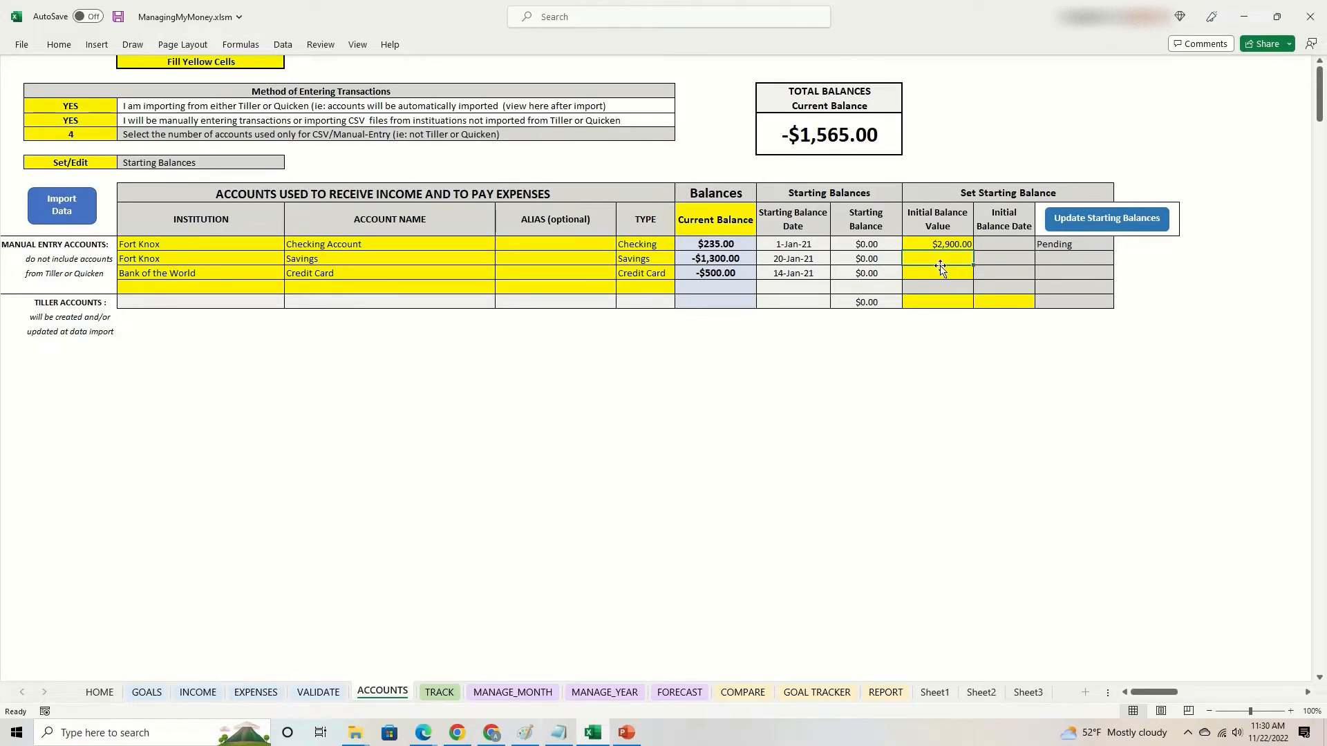
Enter initial balance values of 3000 for Savings and 500 for Credit Card
text(3000)
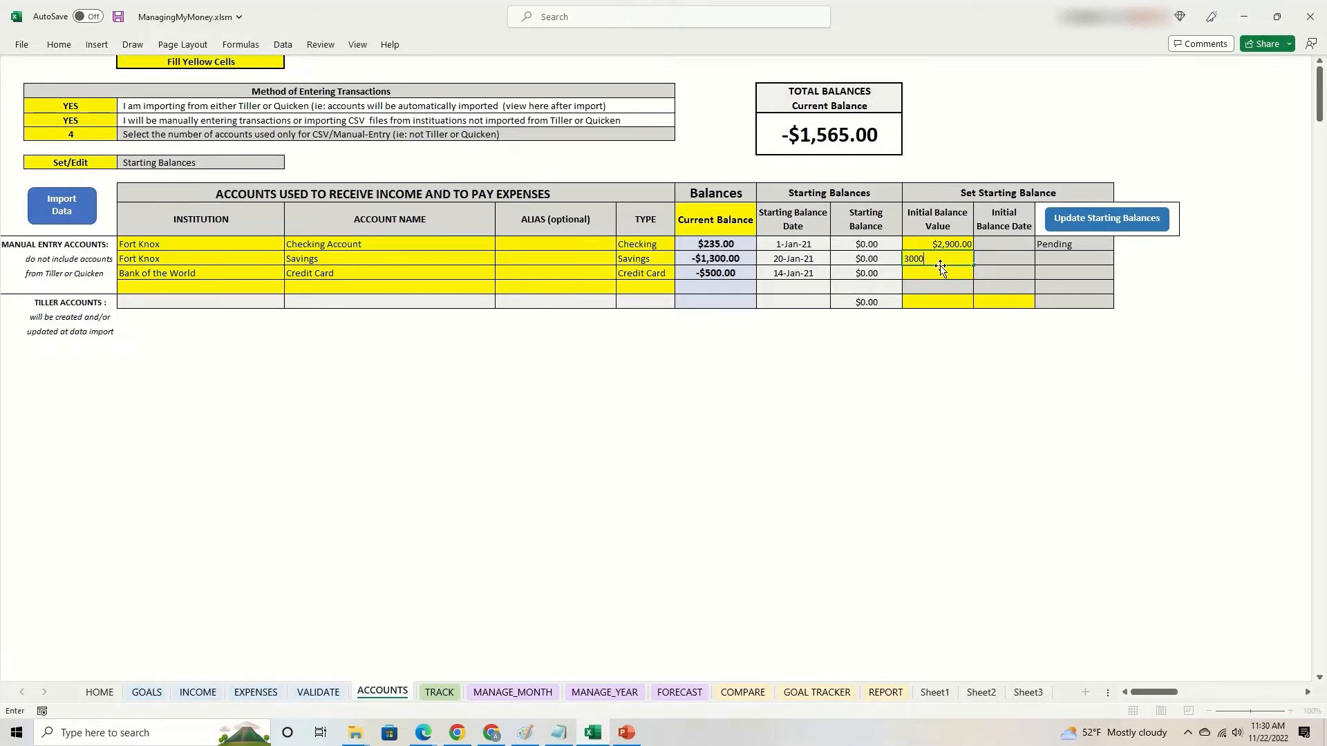
key(Return)
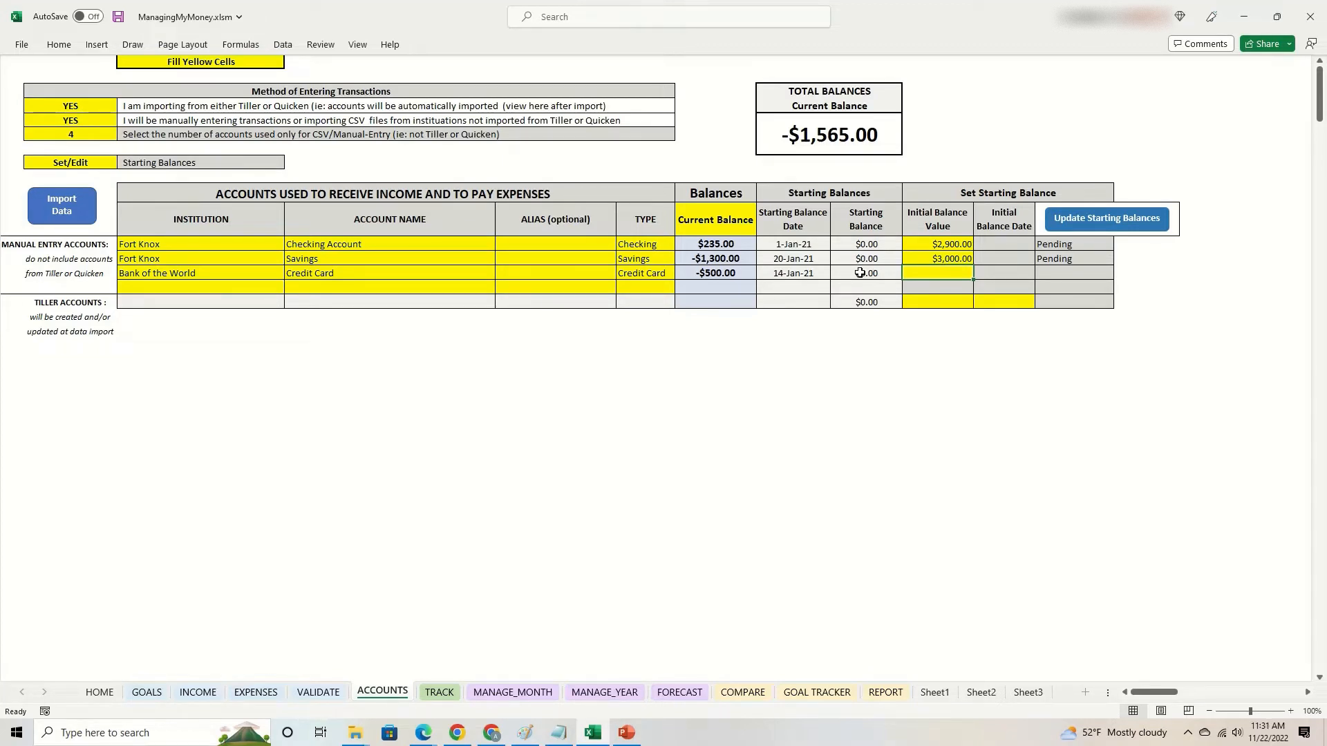
text(500)
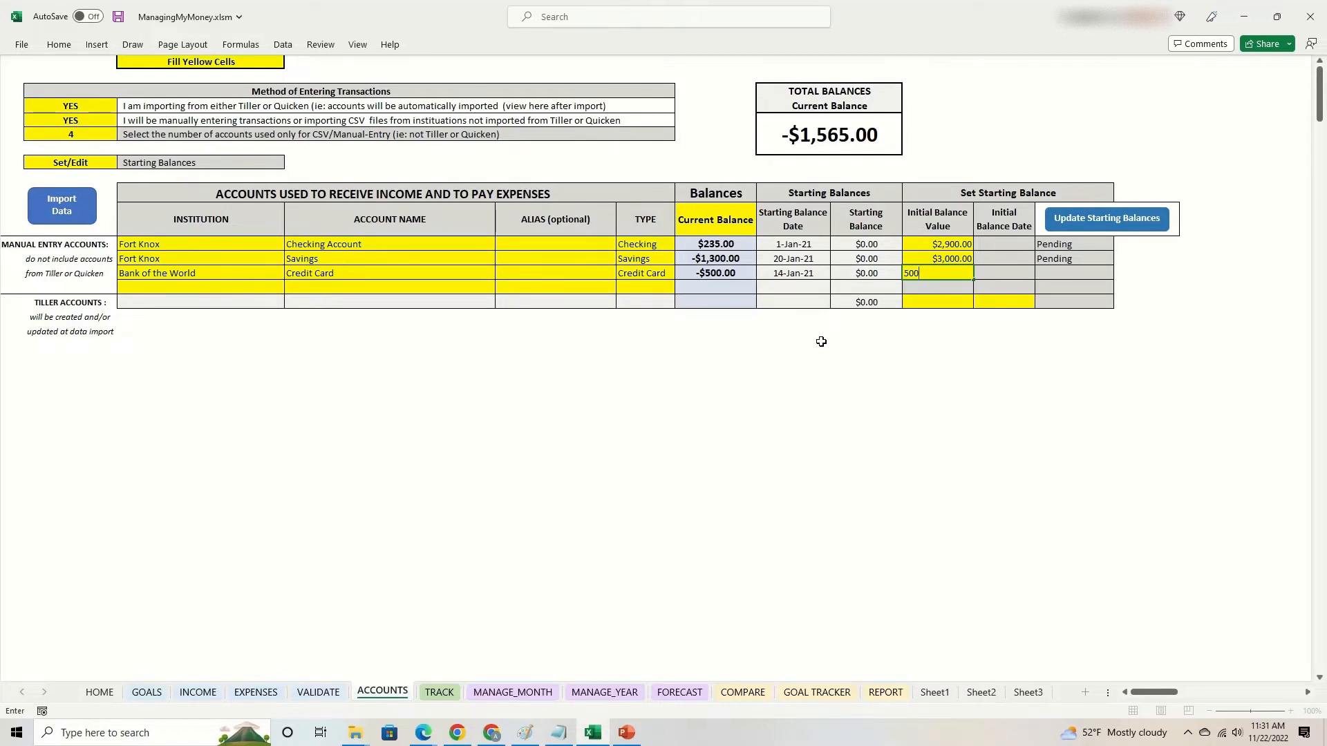
key(Return)
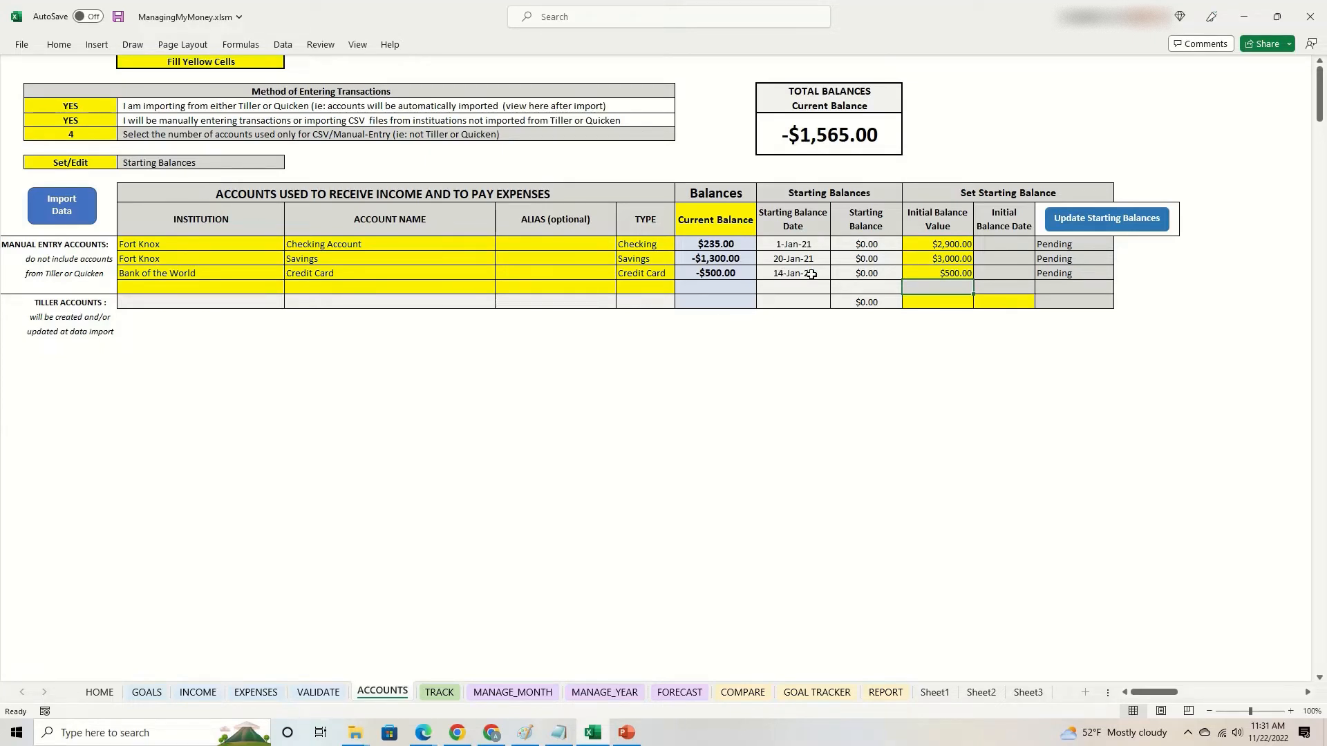
Review the initial balance values and starting balance dates of the three manual entry accounts
click(949, 274)
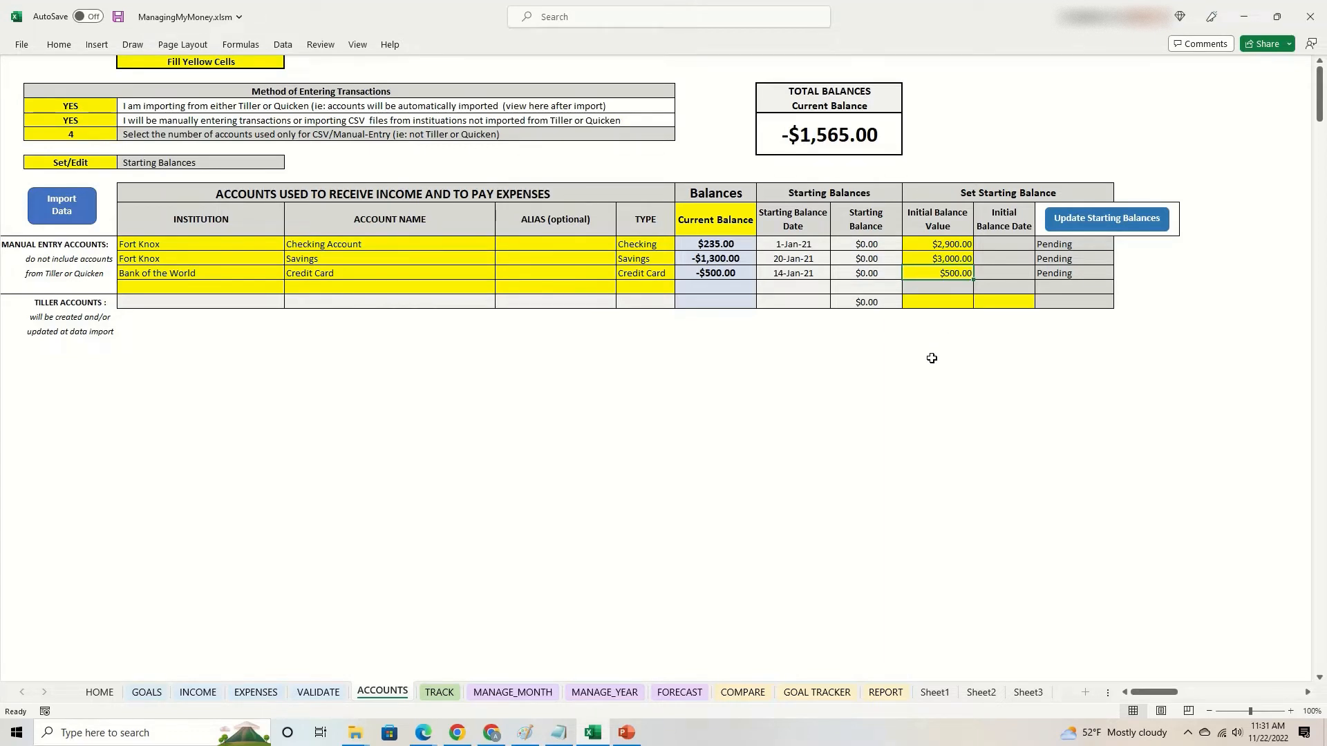
click(940, 244)
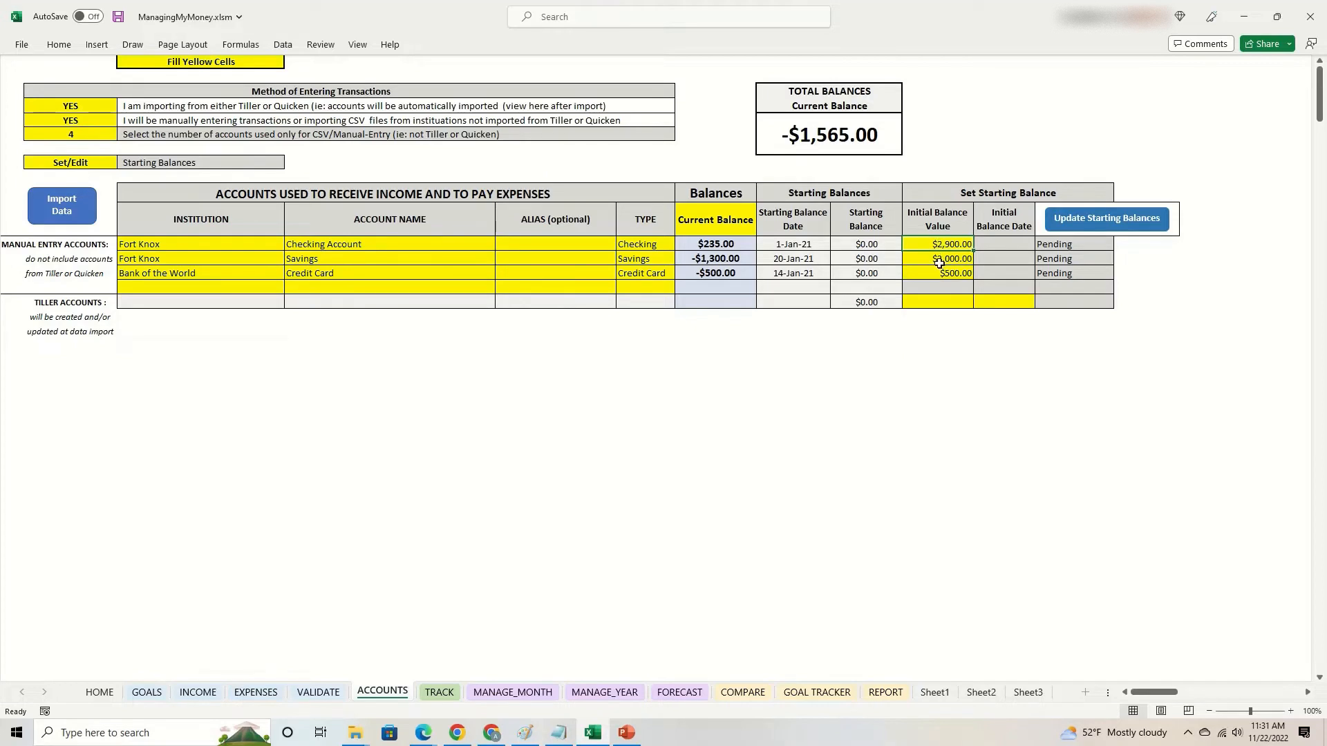
click(940, 259)
click(938, 275)
click(941, 245)
click(939, 259)
click(935, 273)
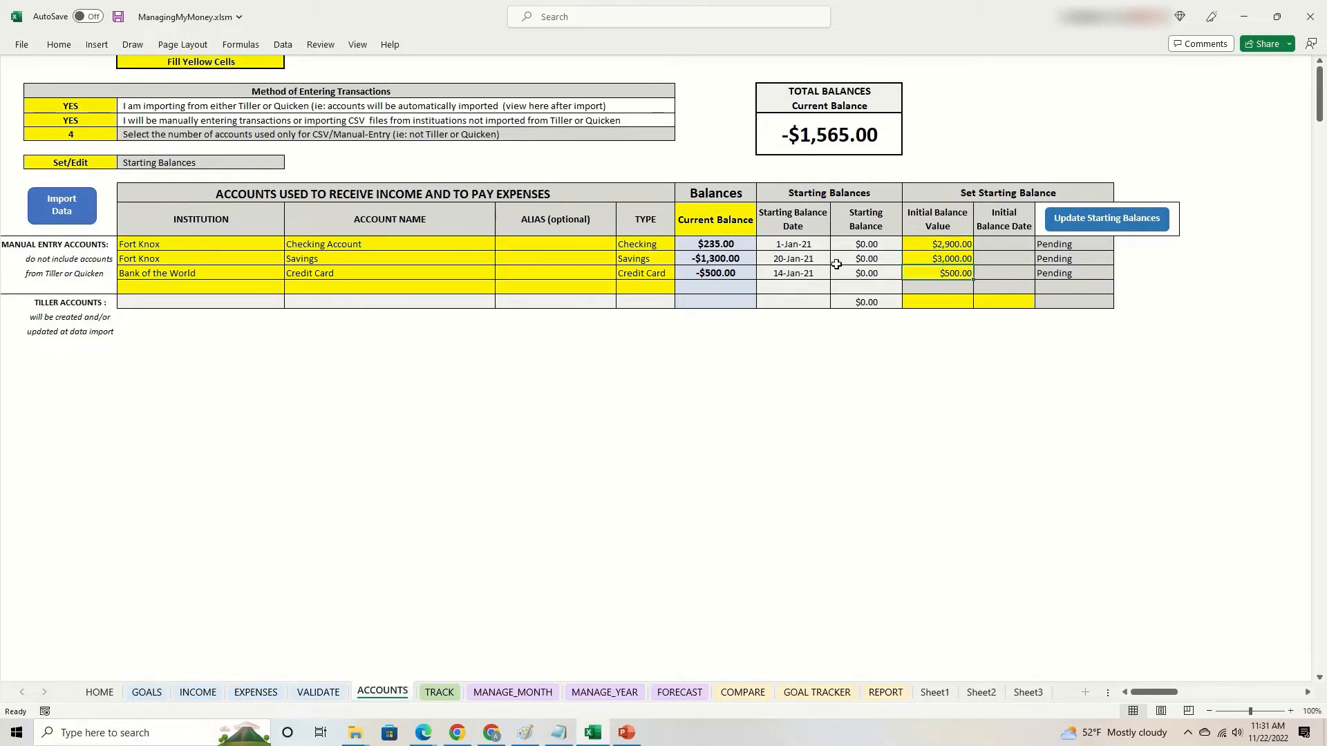
click(800, 243)
click(793, 258)
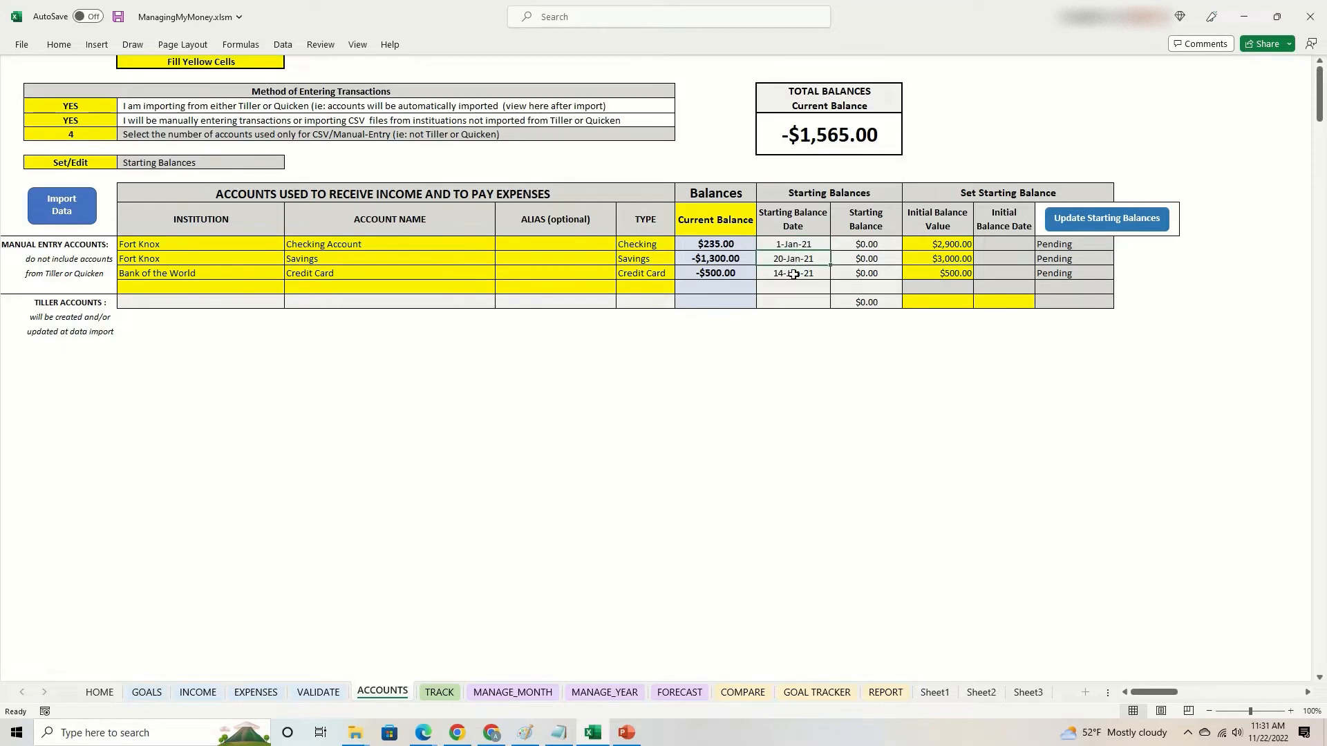
click(793, 275)
click(803, 244)
click(803, 257)
click(802, 273)
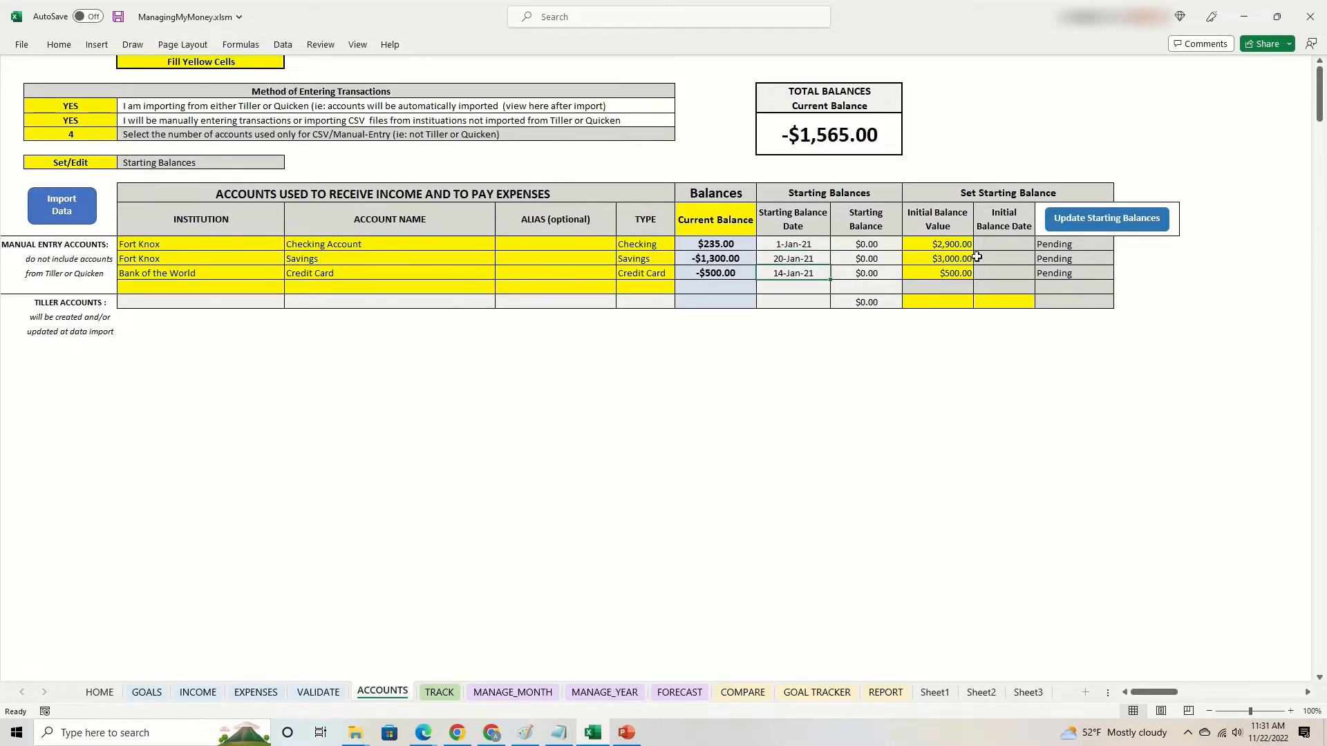
Update the starting balances with the pending initial values and dismiss the results summary
click(1094, 222)
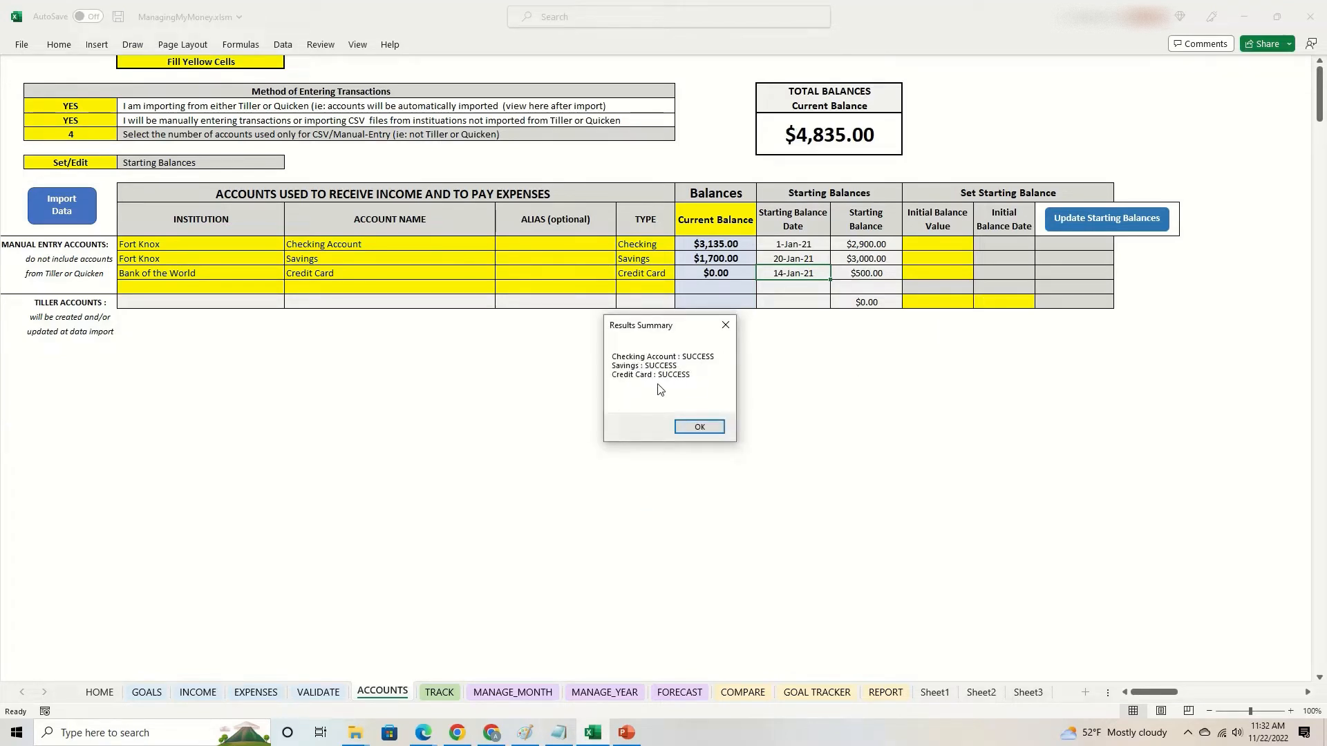
click(699, 428)
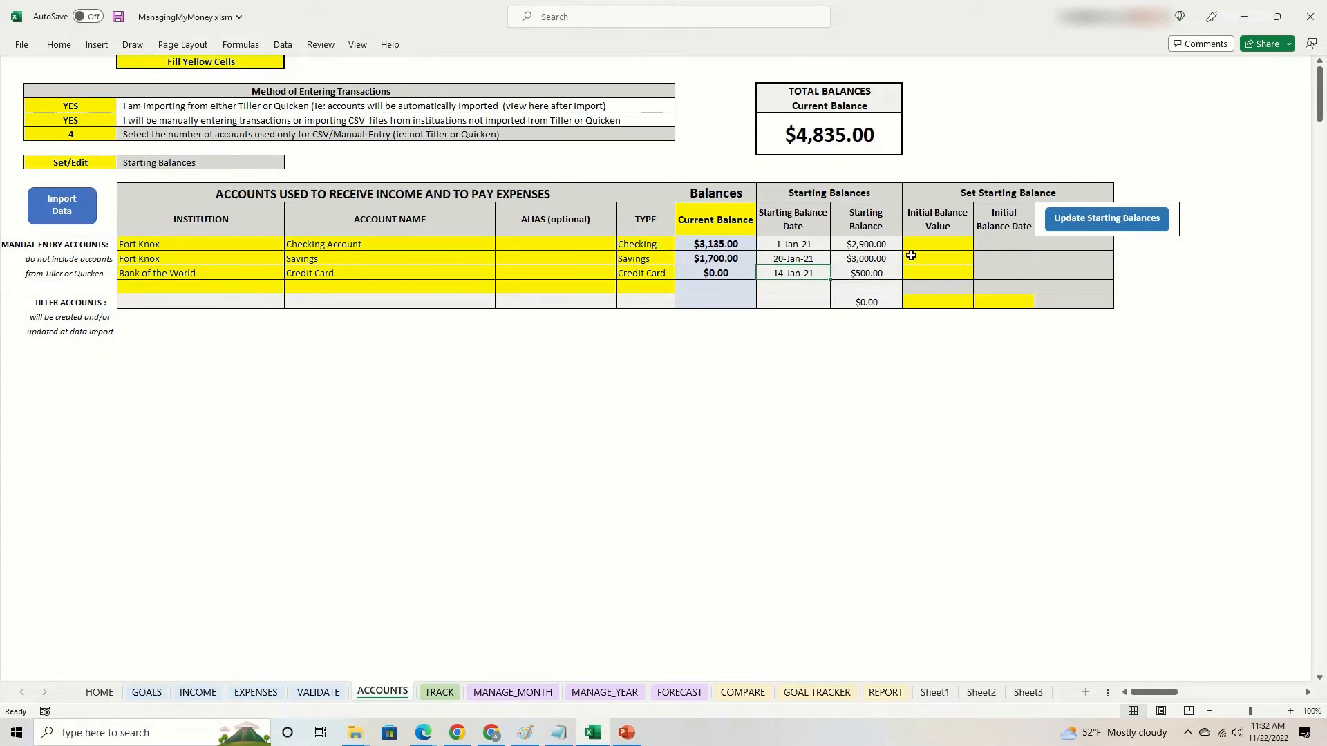
Look at the transactions on the TRACK sheet, and return to ACCOUNTS to examine the updated starting balances
click(435, 694)
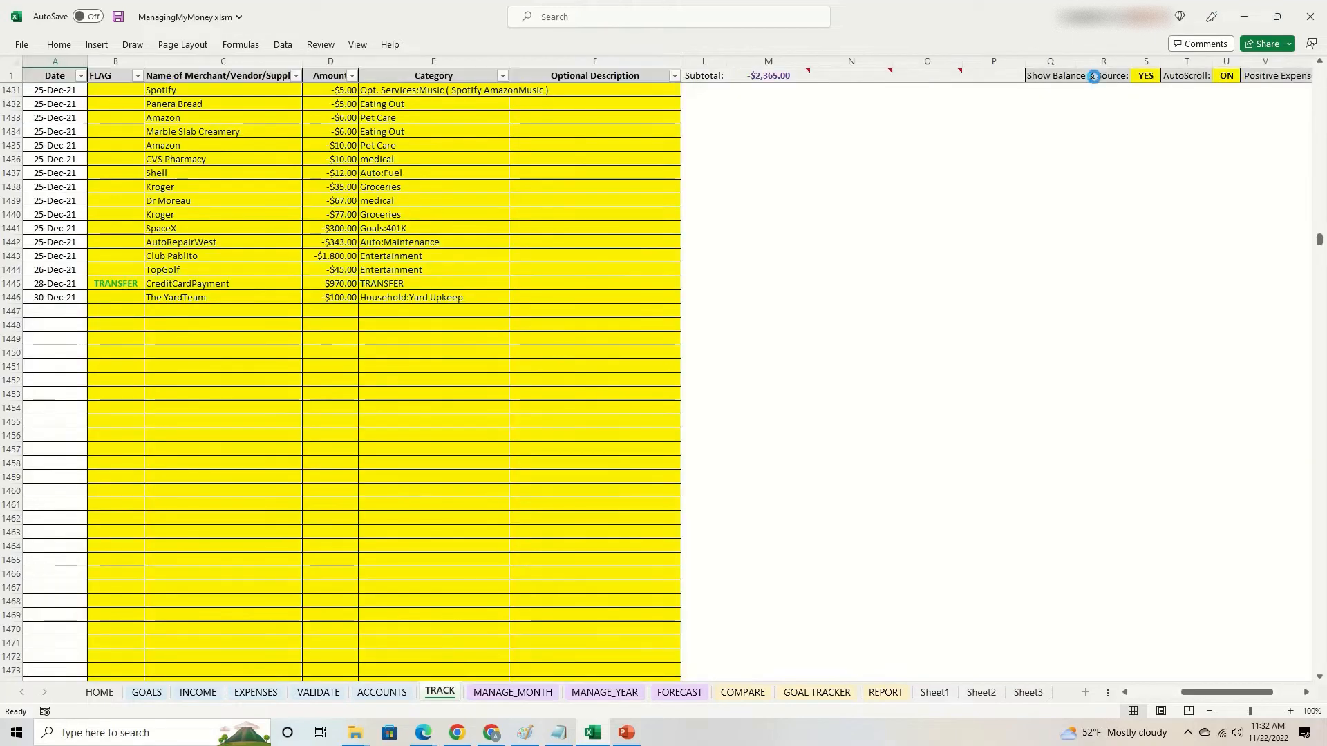
mouse_move(850, 113)
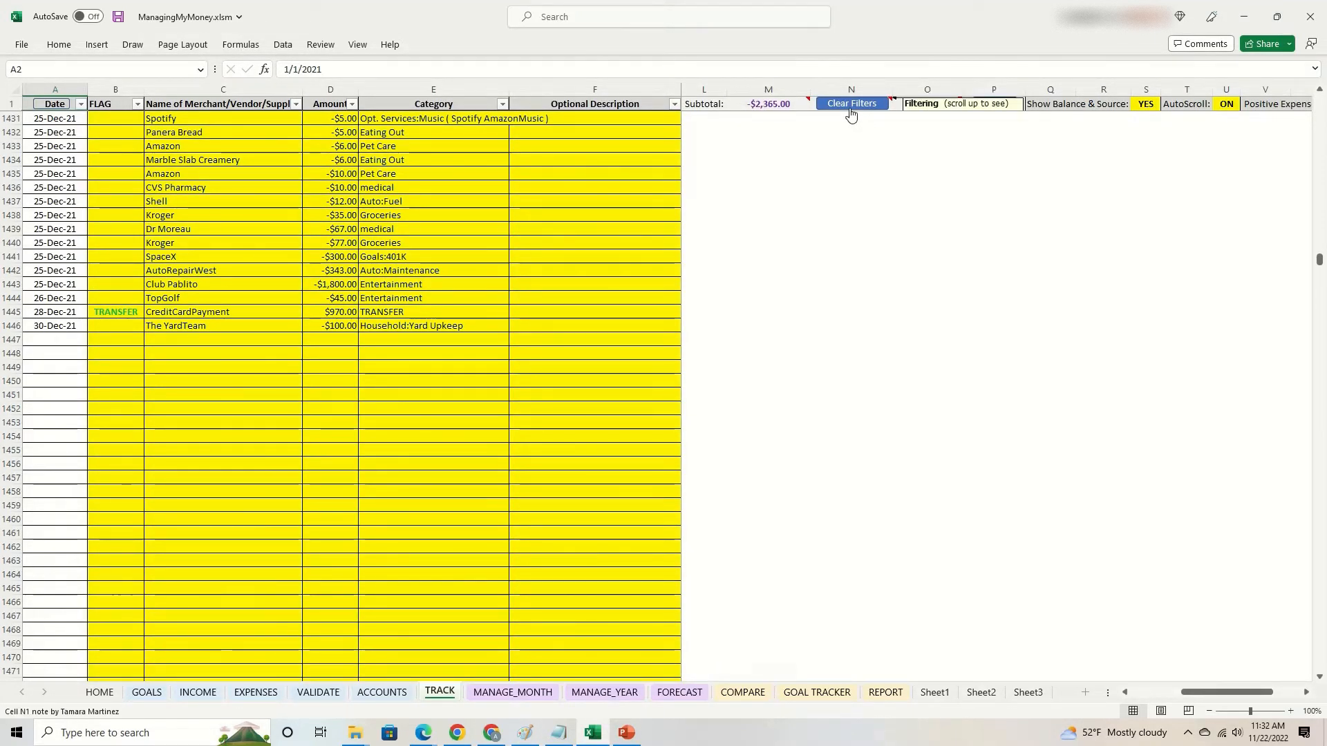
click(387, 692)
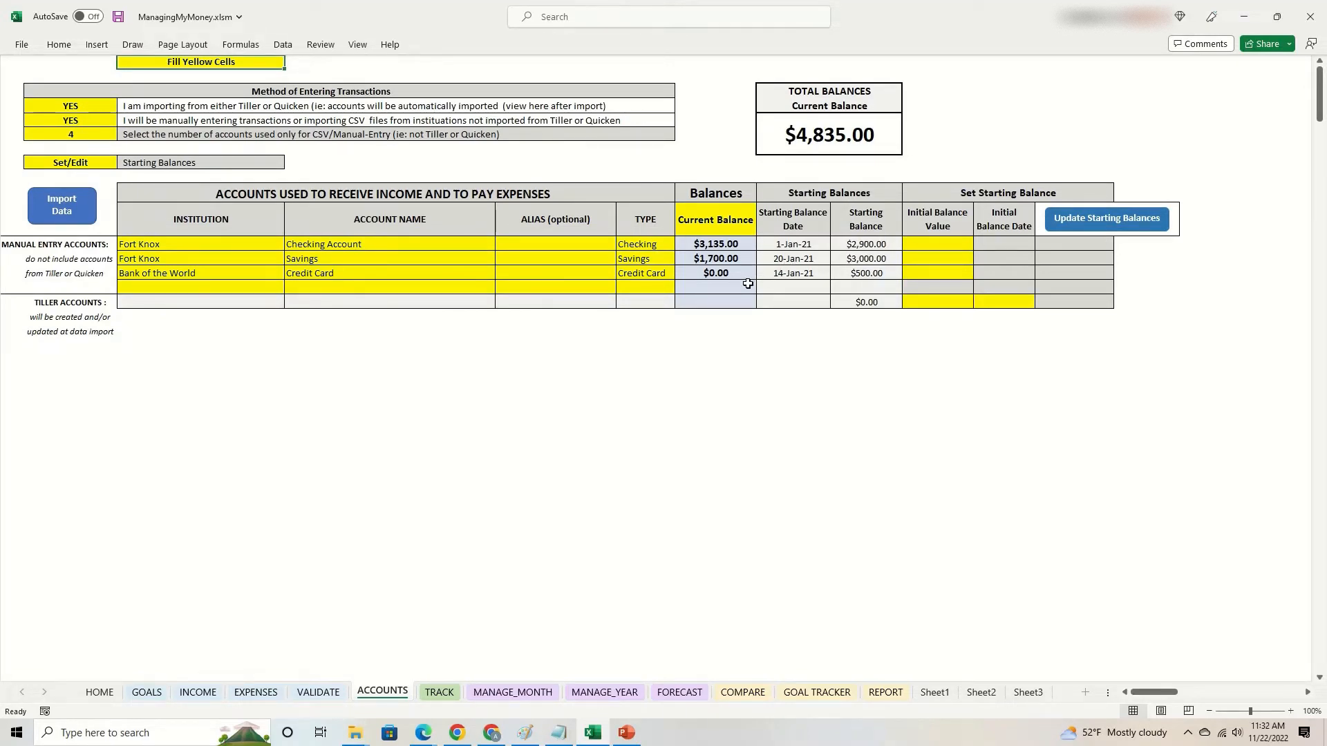
click(855, 244)
drag(855, 244, 852, 273)
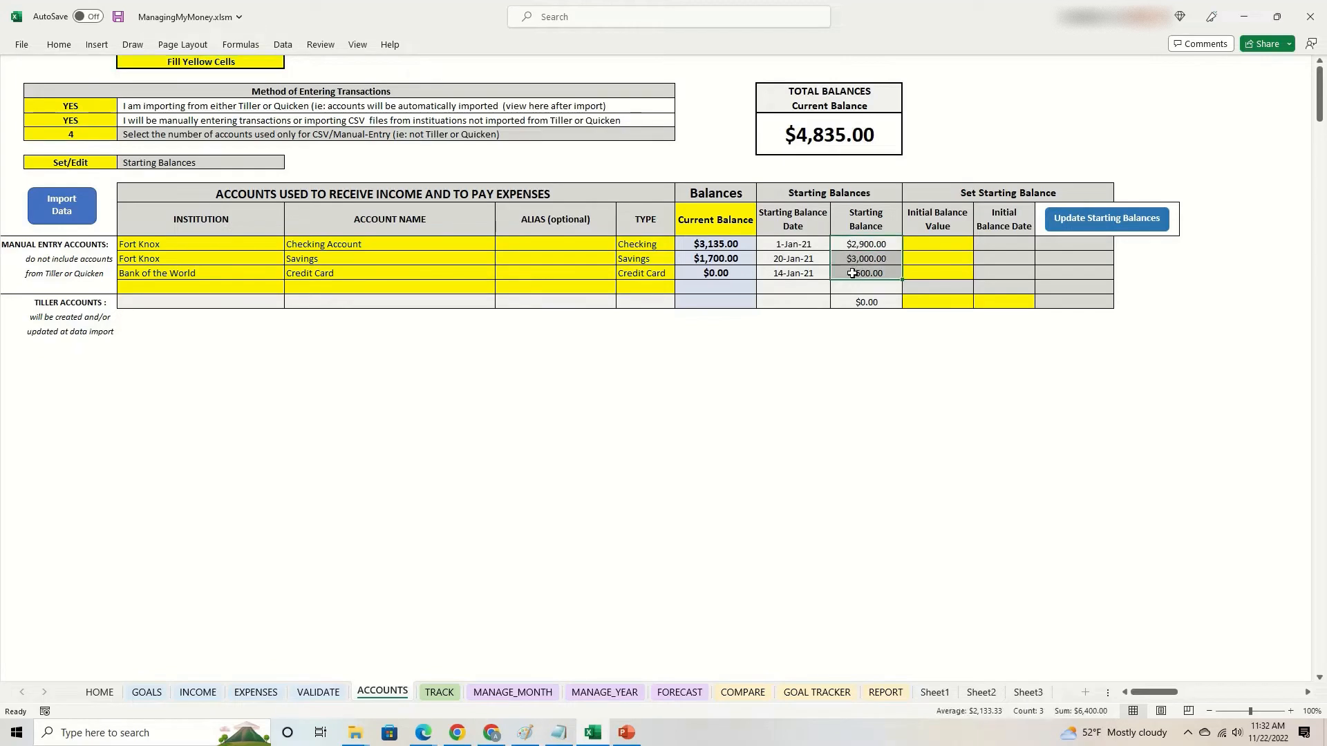
click(943, 242)
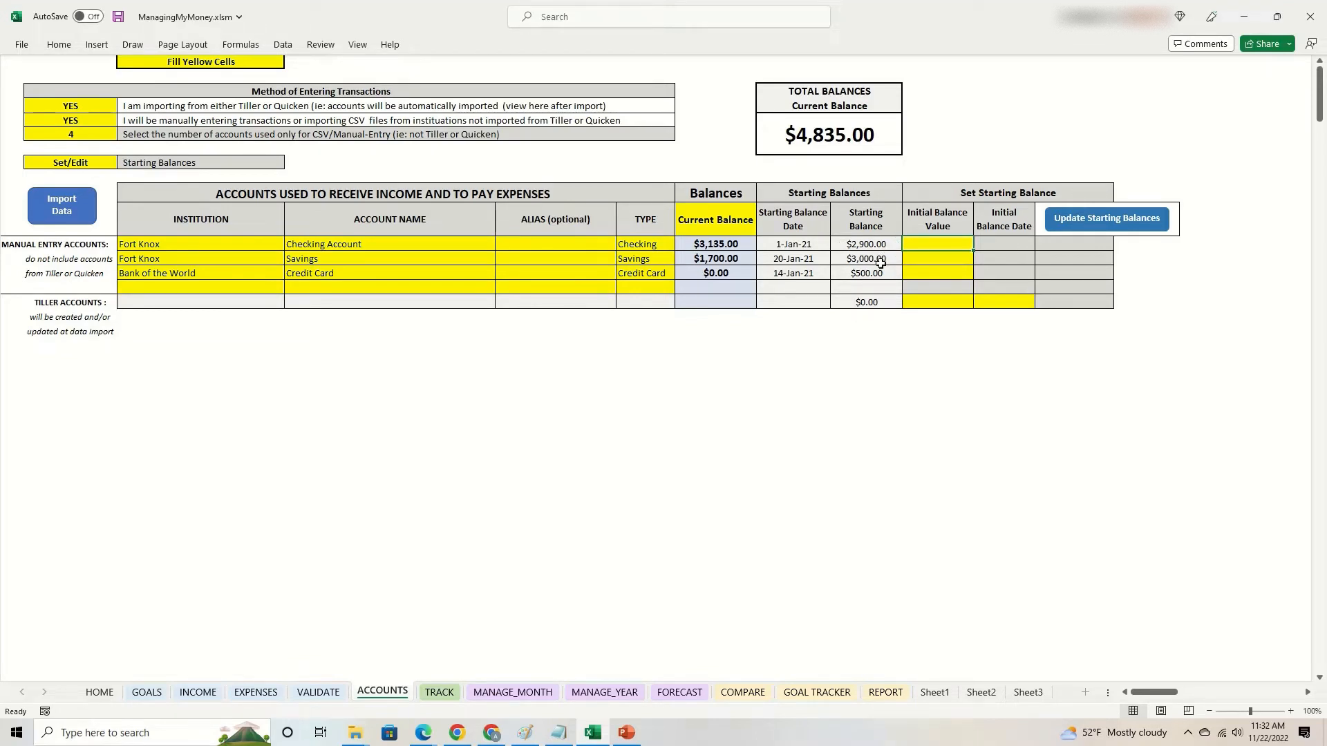
Set the Starting Balances option above the accounts table to Hide
click(103, 165)
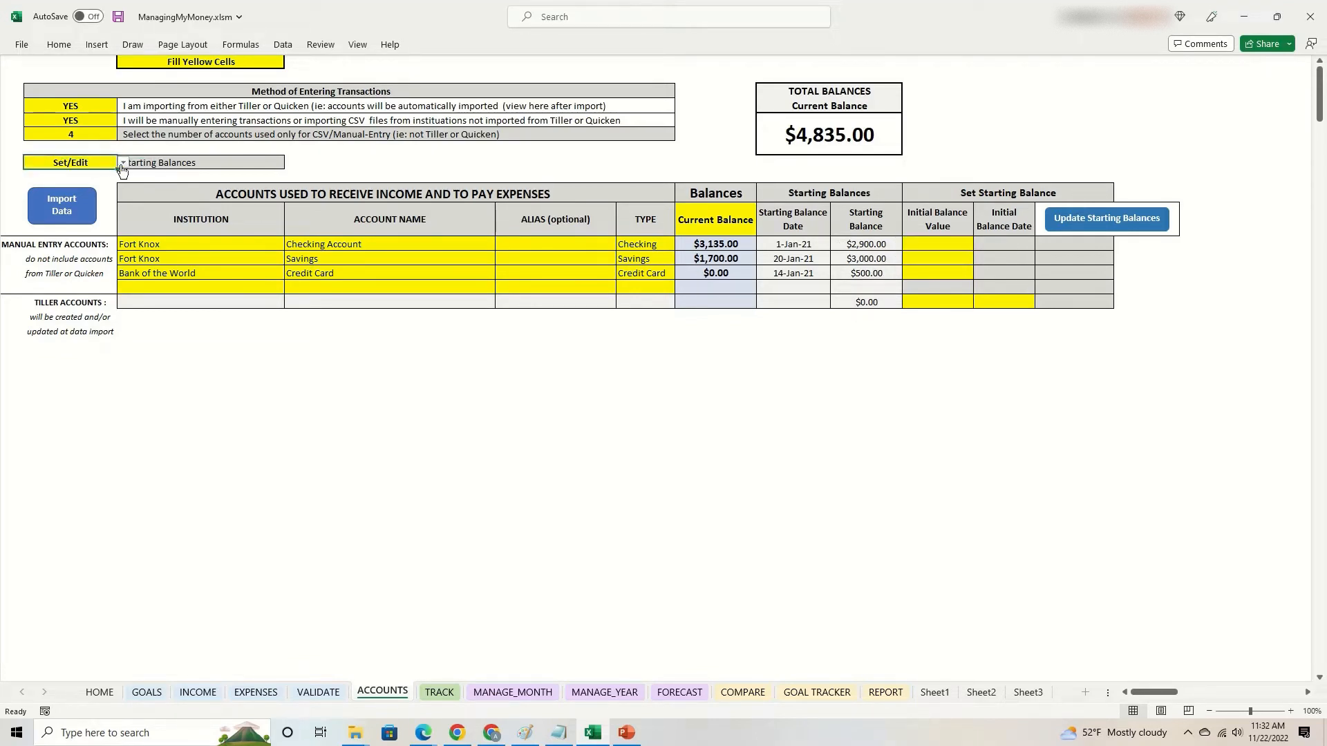
click(123, 165)
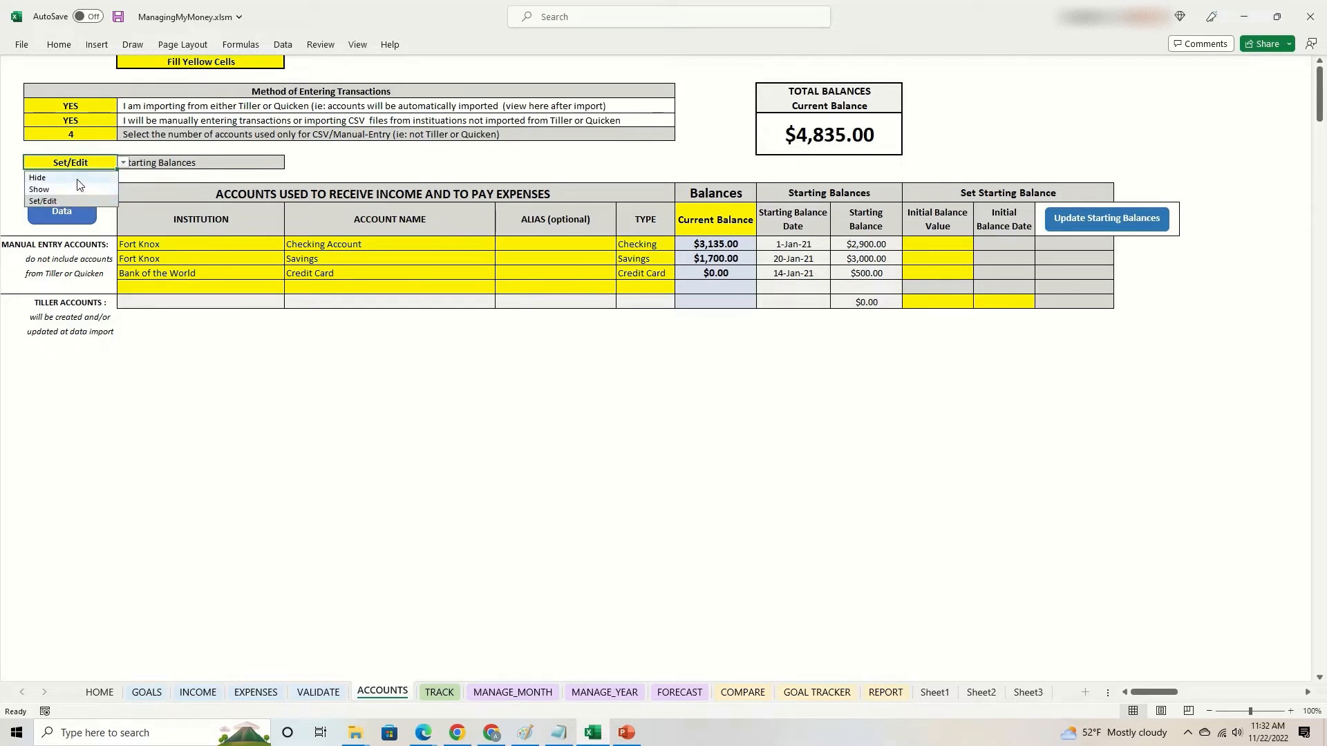
click(77, 179)
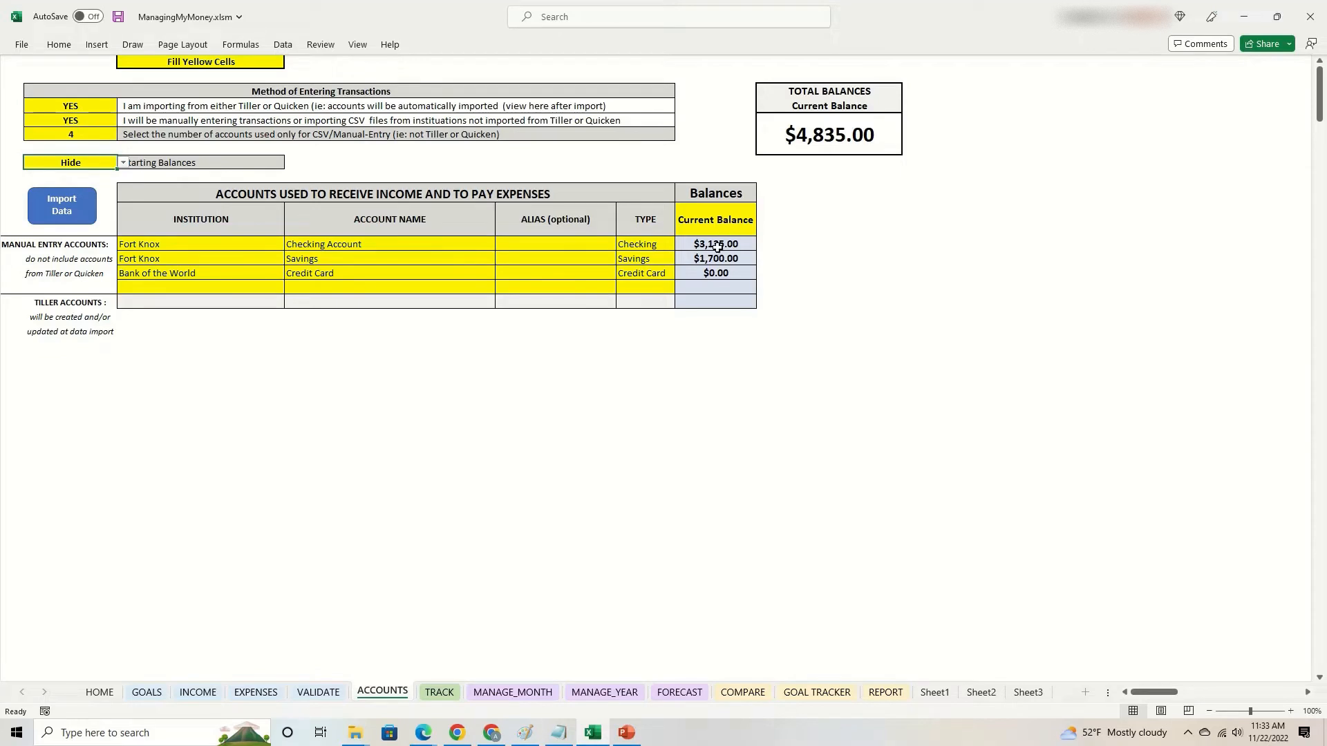
Examine the current balances of the three manual entry accounts, including Savings and Credit Card
drag(718, 249, 722, 282)
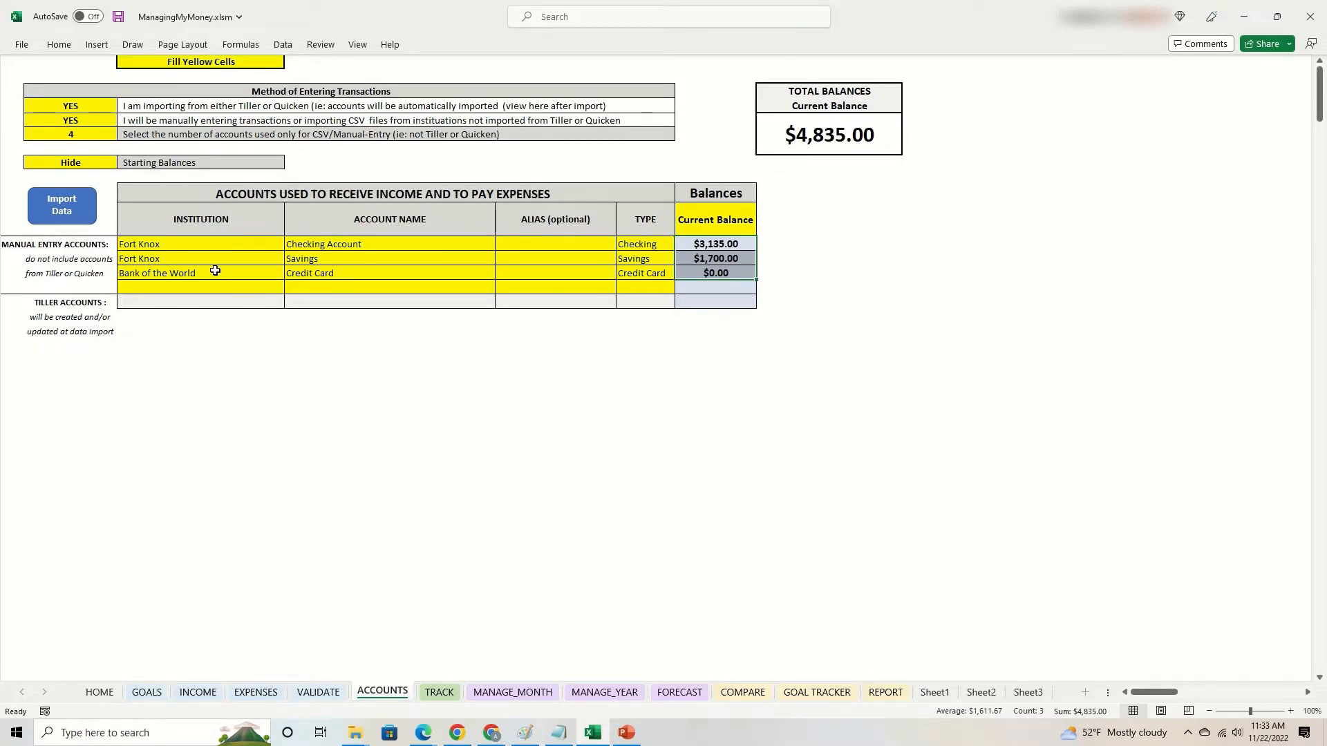
drag(697, 260, 698, 270)
click(698, 270)
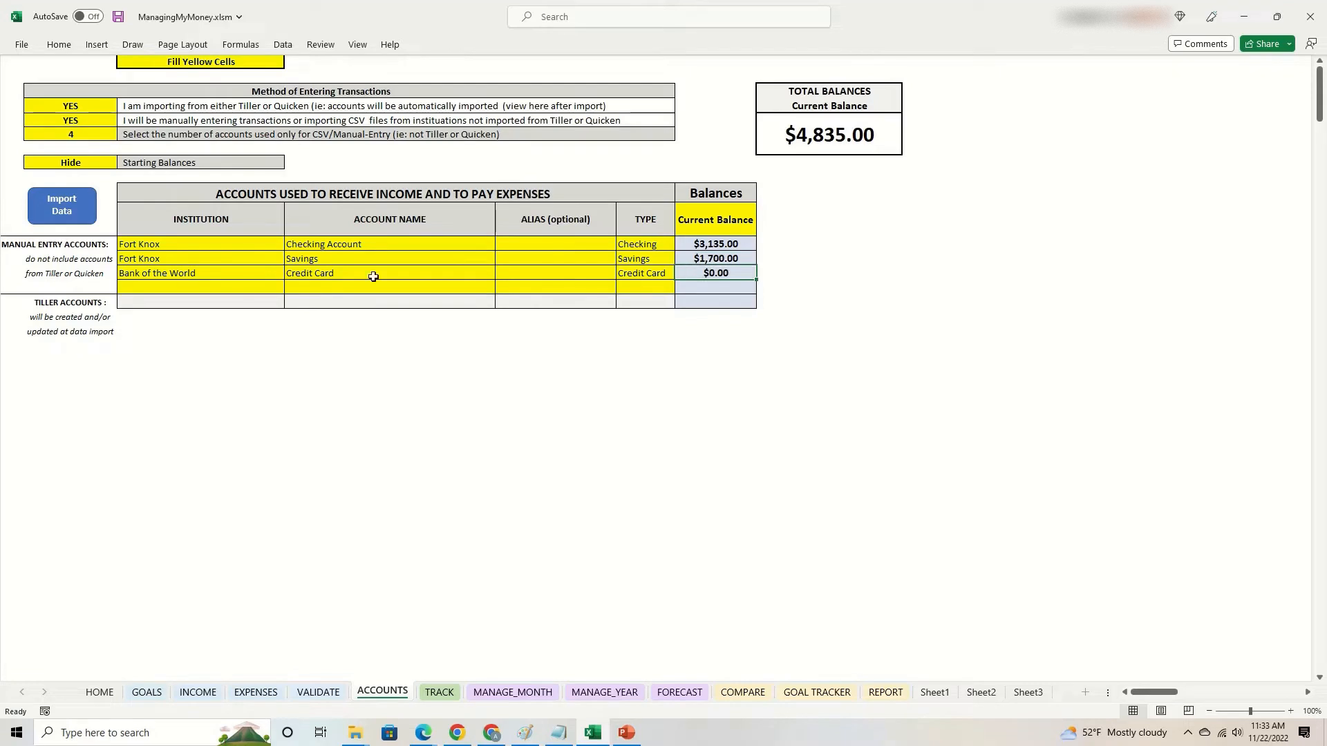
click(711, 259)
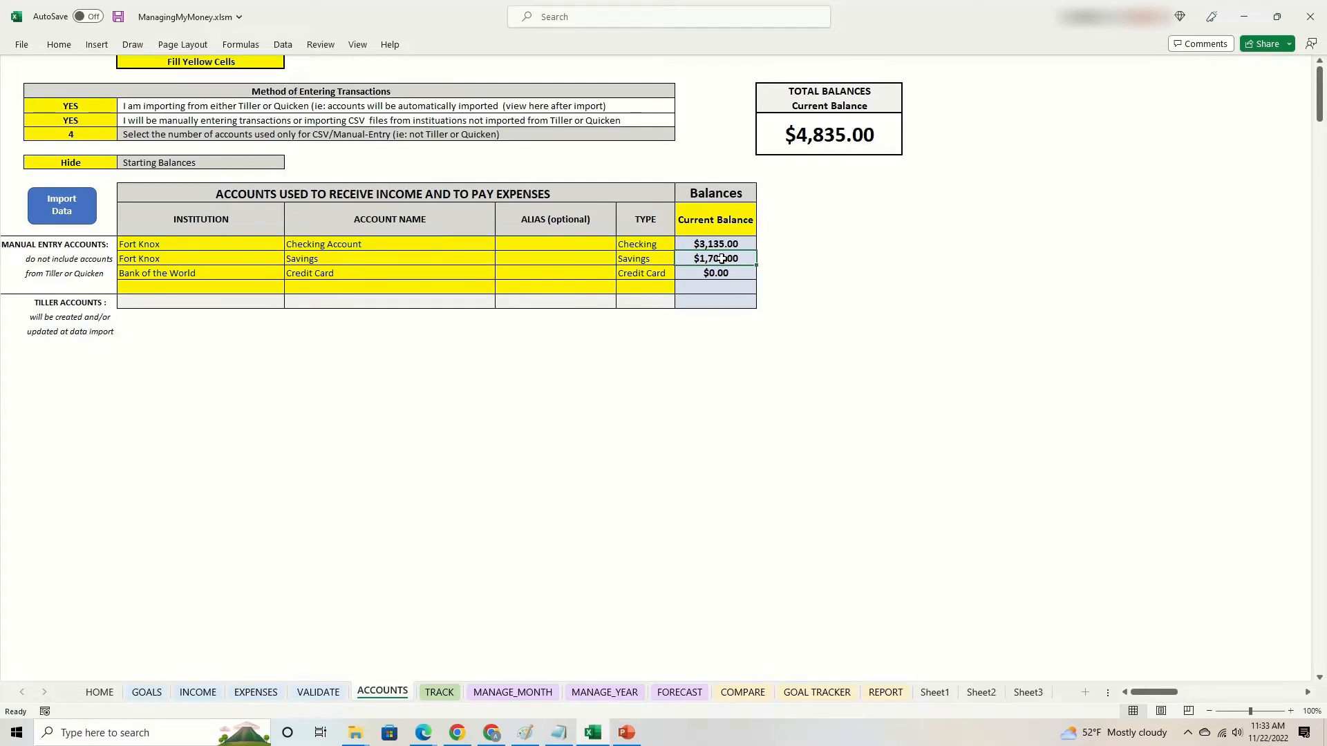
Show the account balances for the 2021-Nov period and check the Savings balance
click(724, 222)
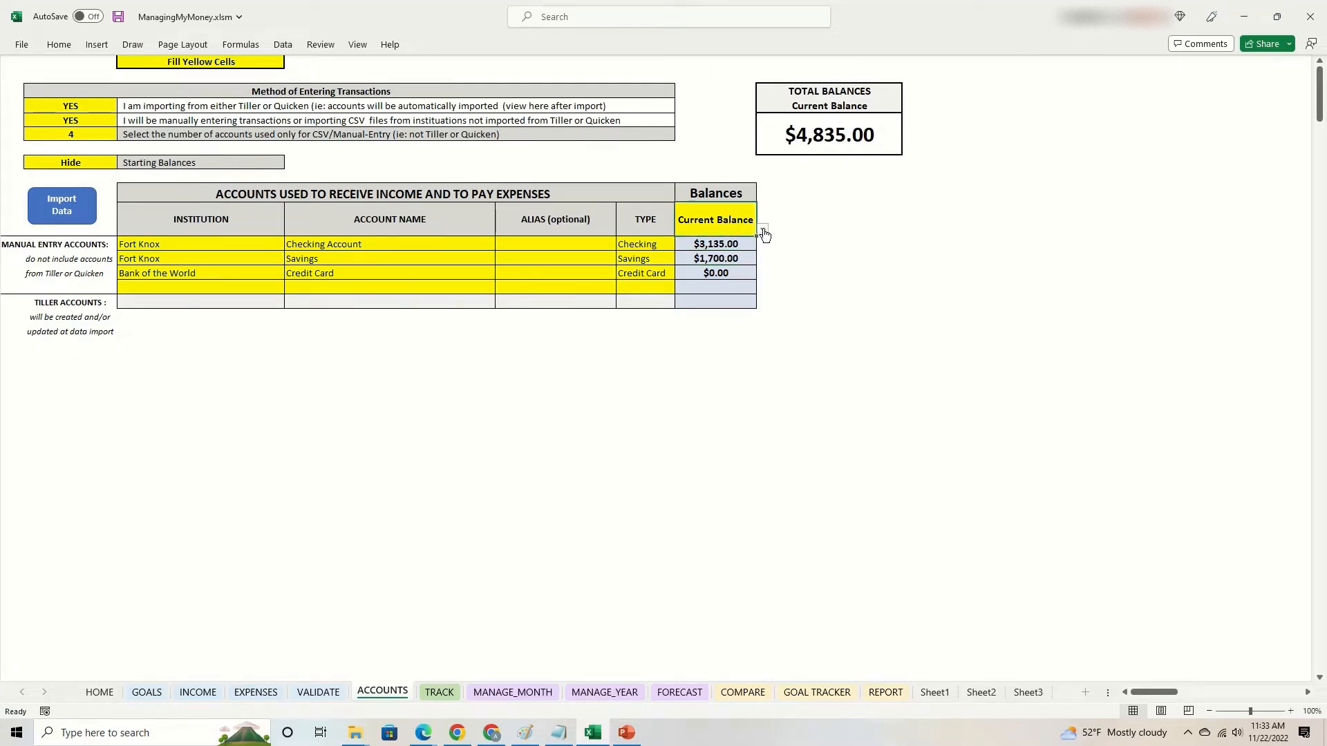
click(763, 230)
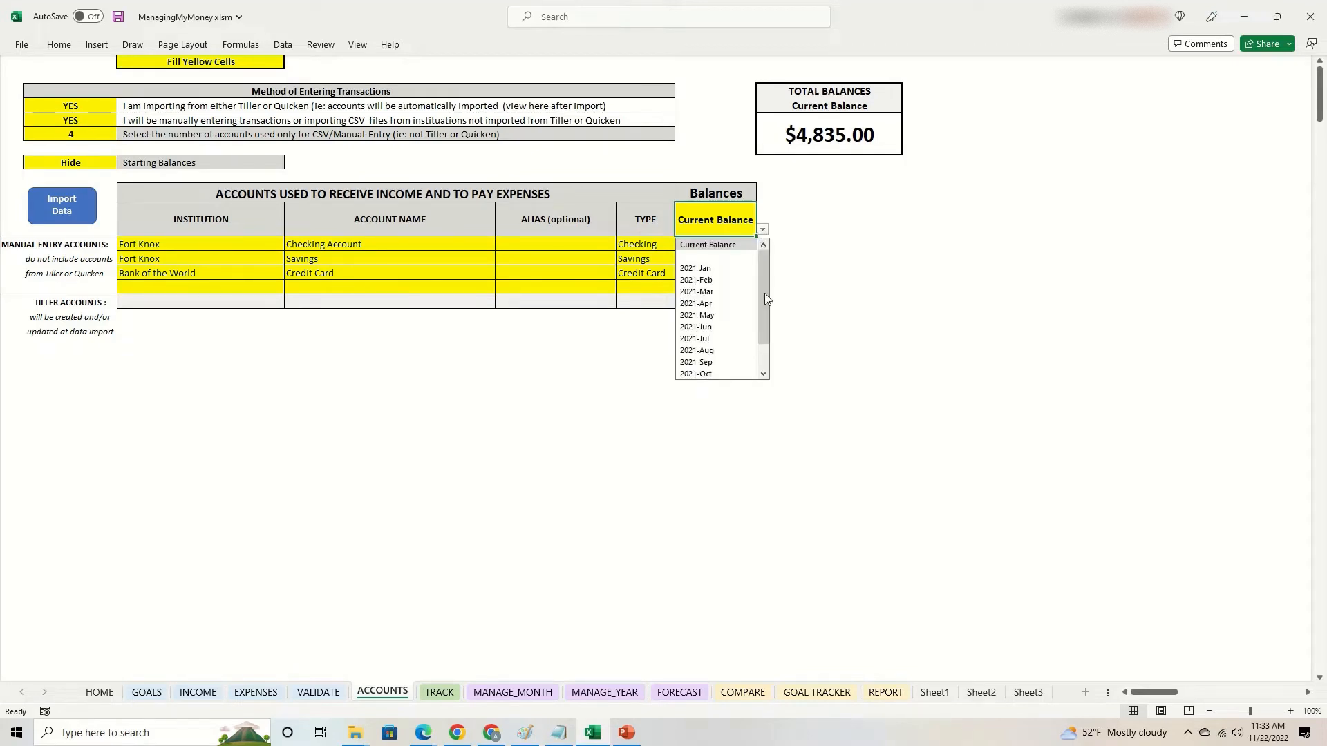
drag(765, 293, 765, 344)
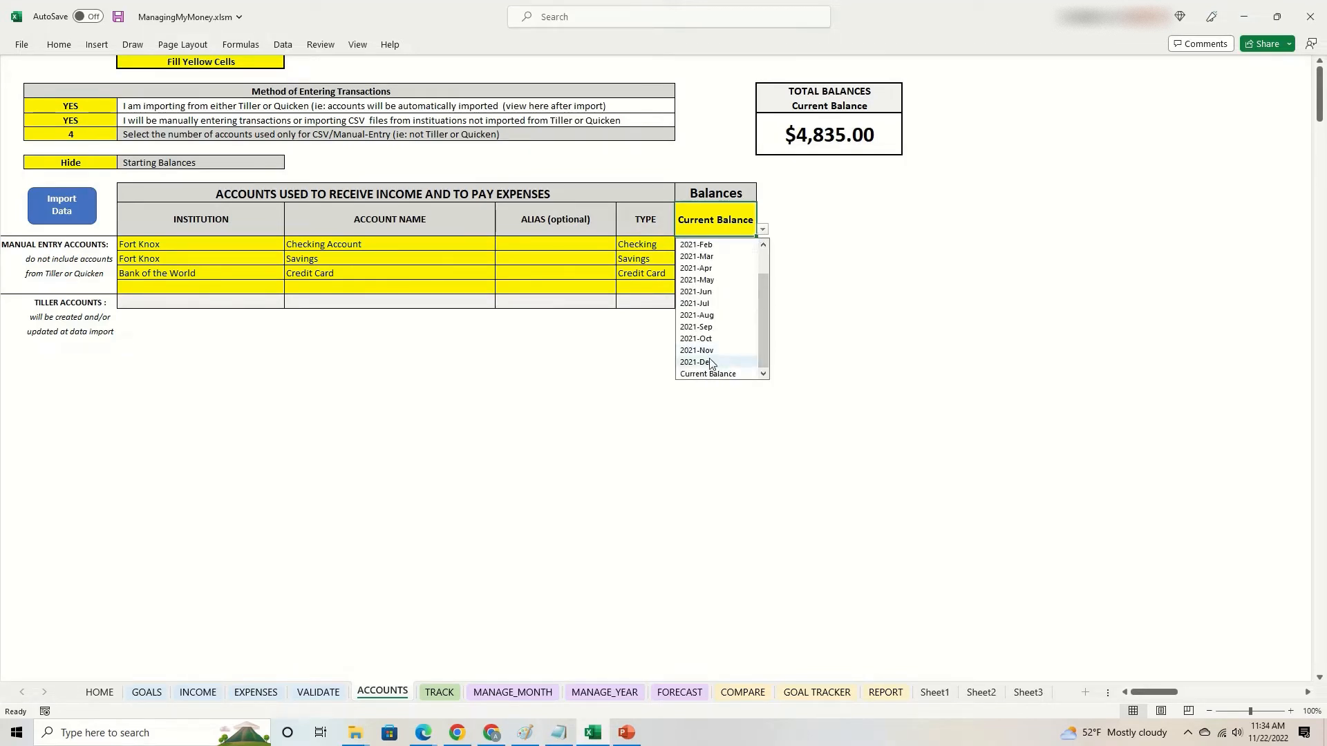
click(705, 350)
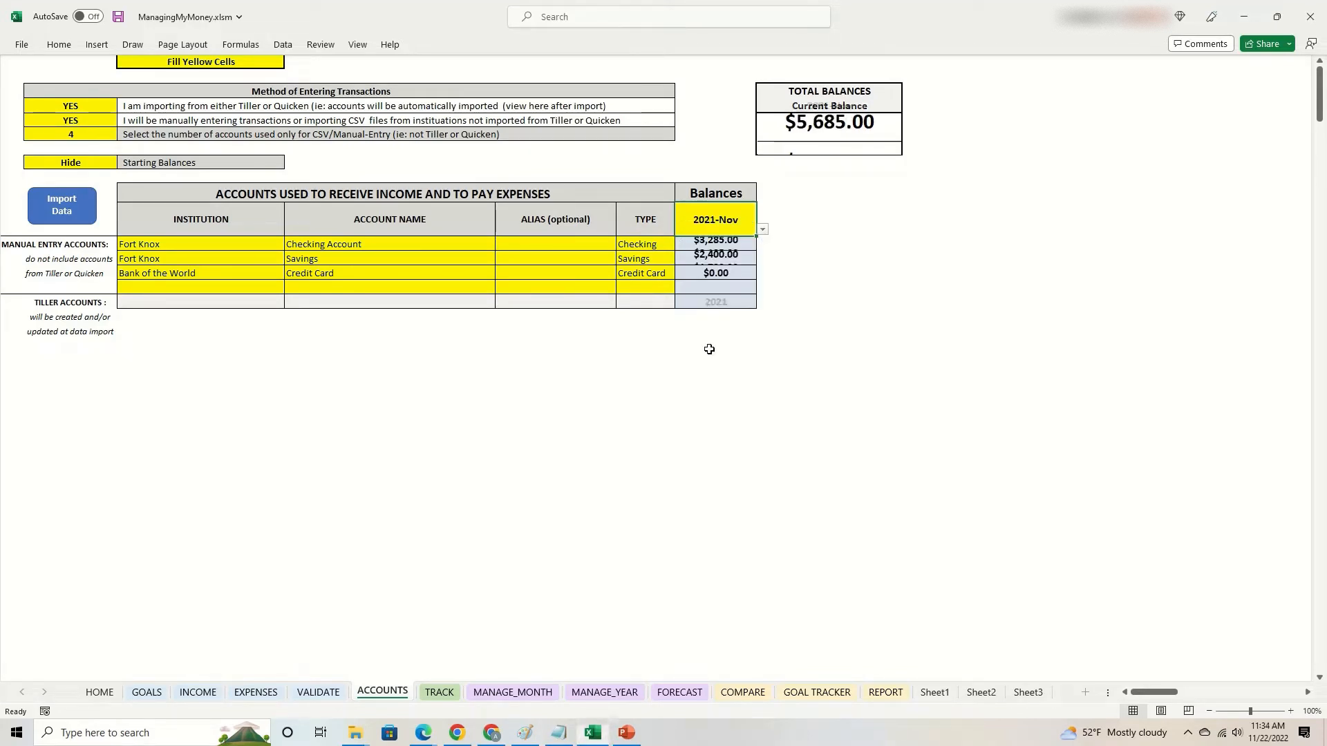
click(710, 260)
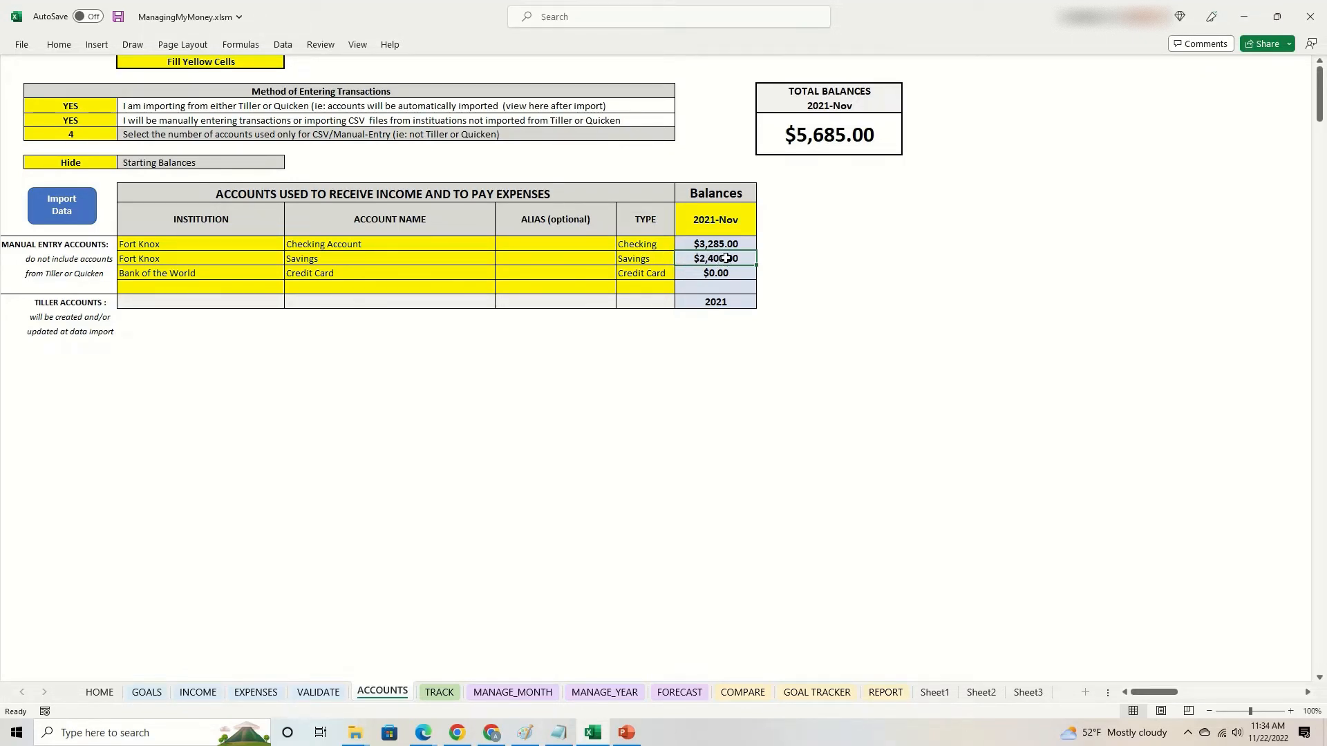
Switch the balances period to 2021-Dec and check the Savings balance
click(717, 220)
click(762, 229)
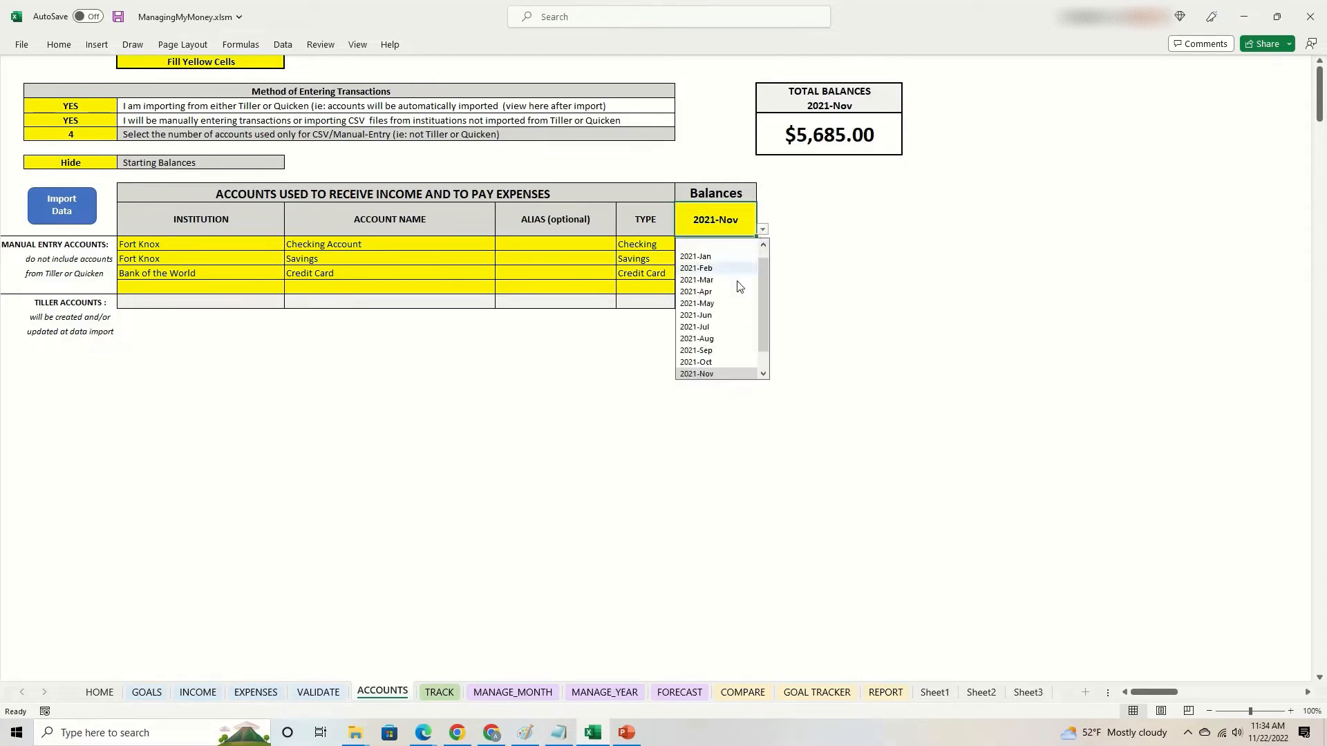
click(762, 362)
click(716, 363)
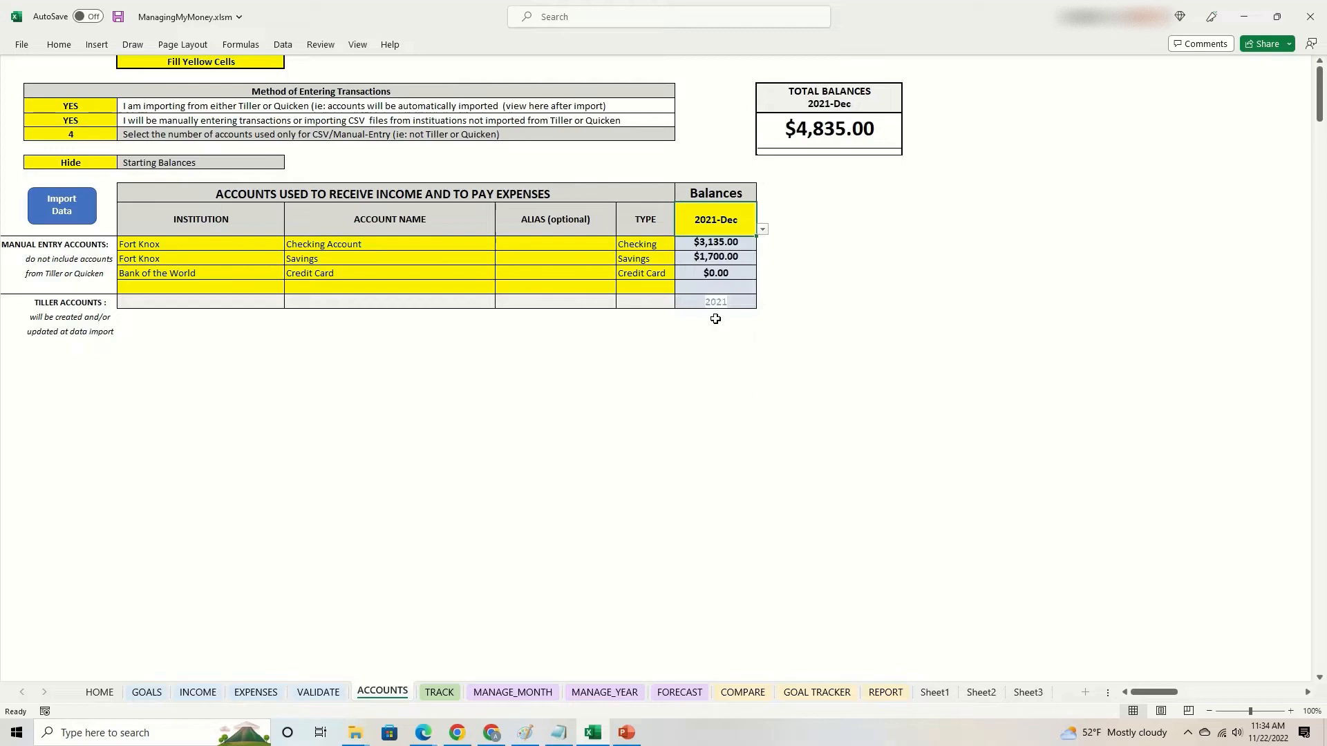
click(716, 262)
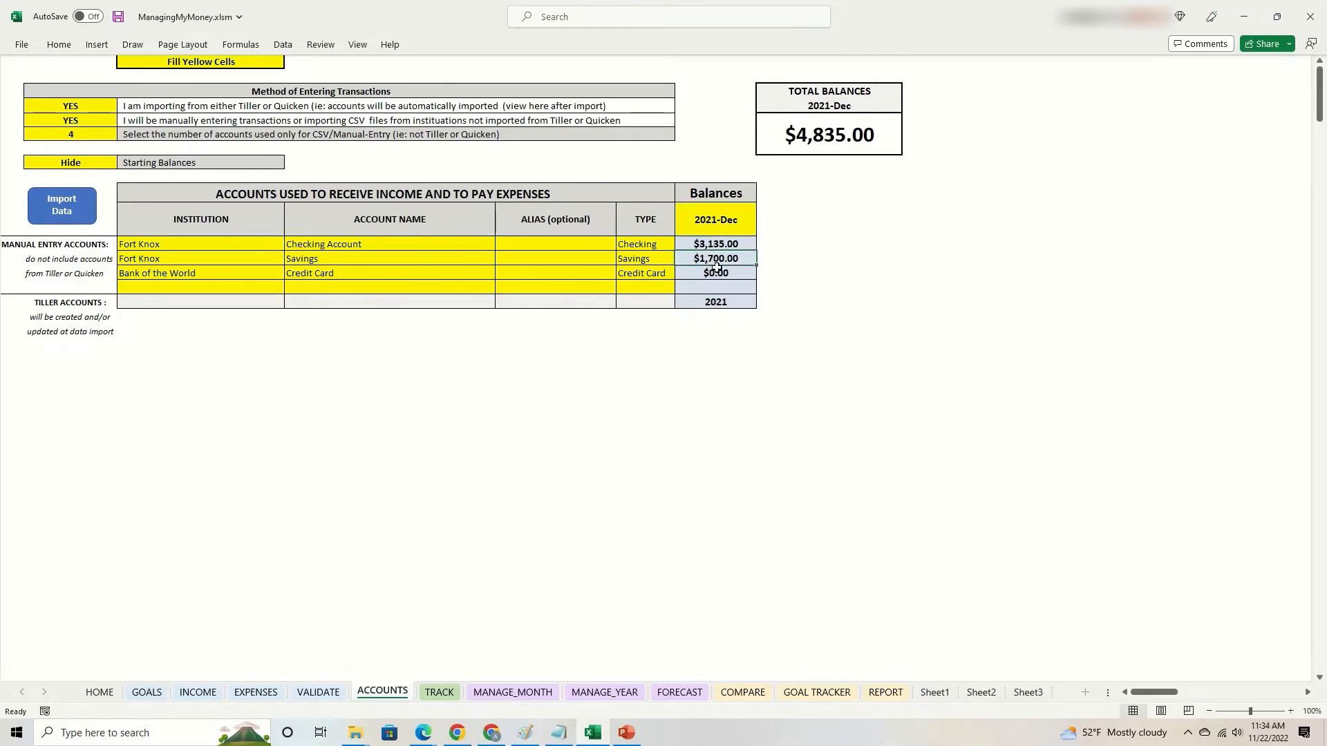
Return the balances period to Current Balance and review the Checking Account row
click(710, 219)
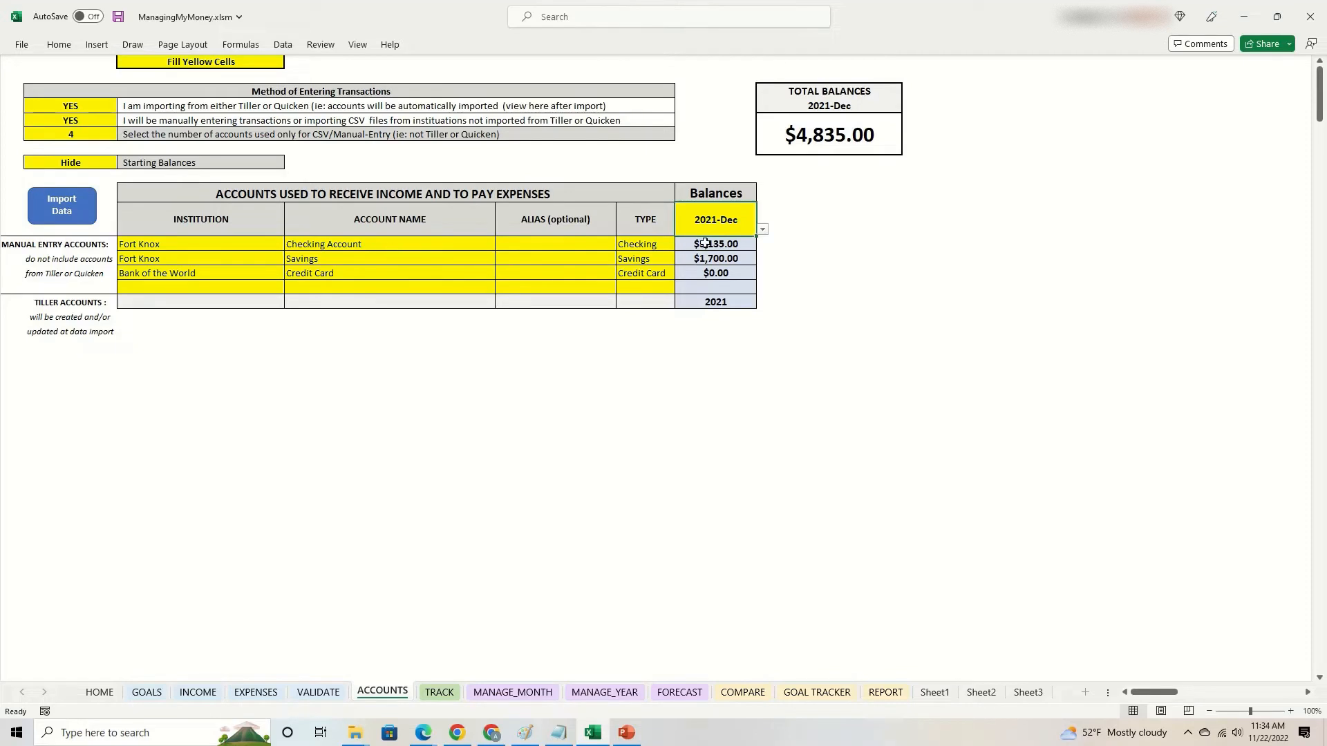
click(763, 230)
scroll(763, 277, up, 2)
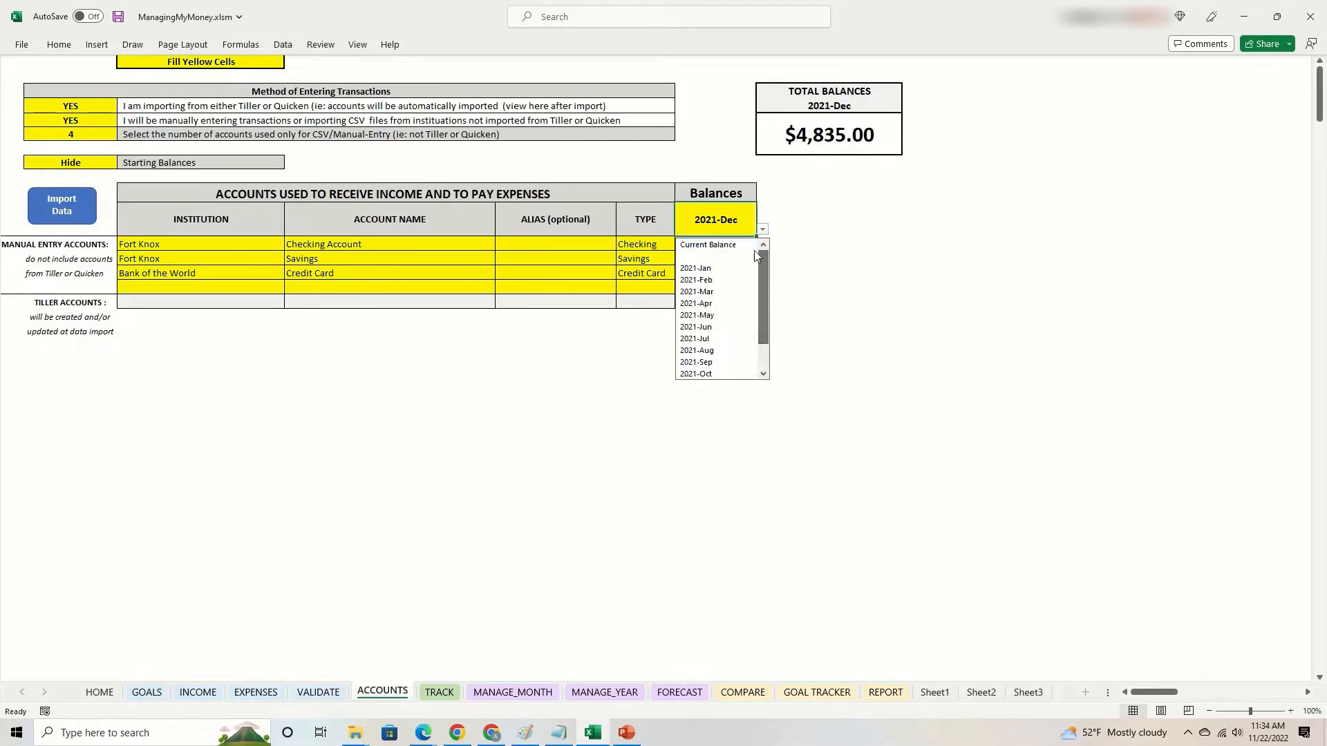
click(743, 245)
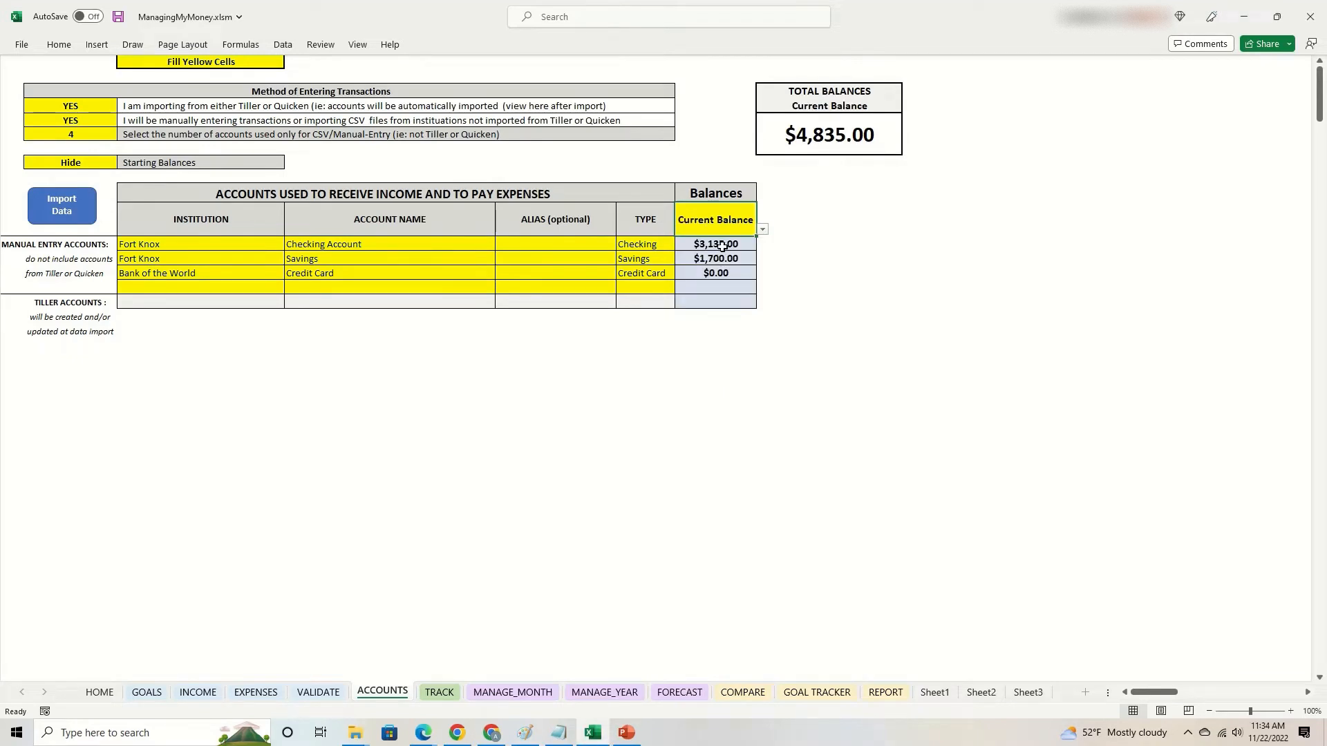
click(716, 246)
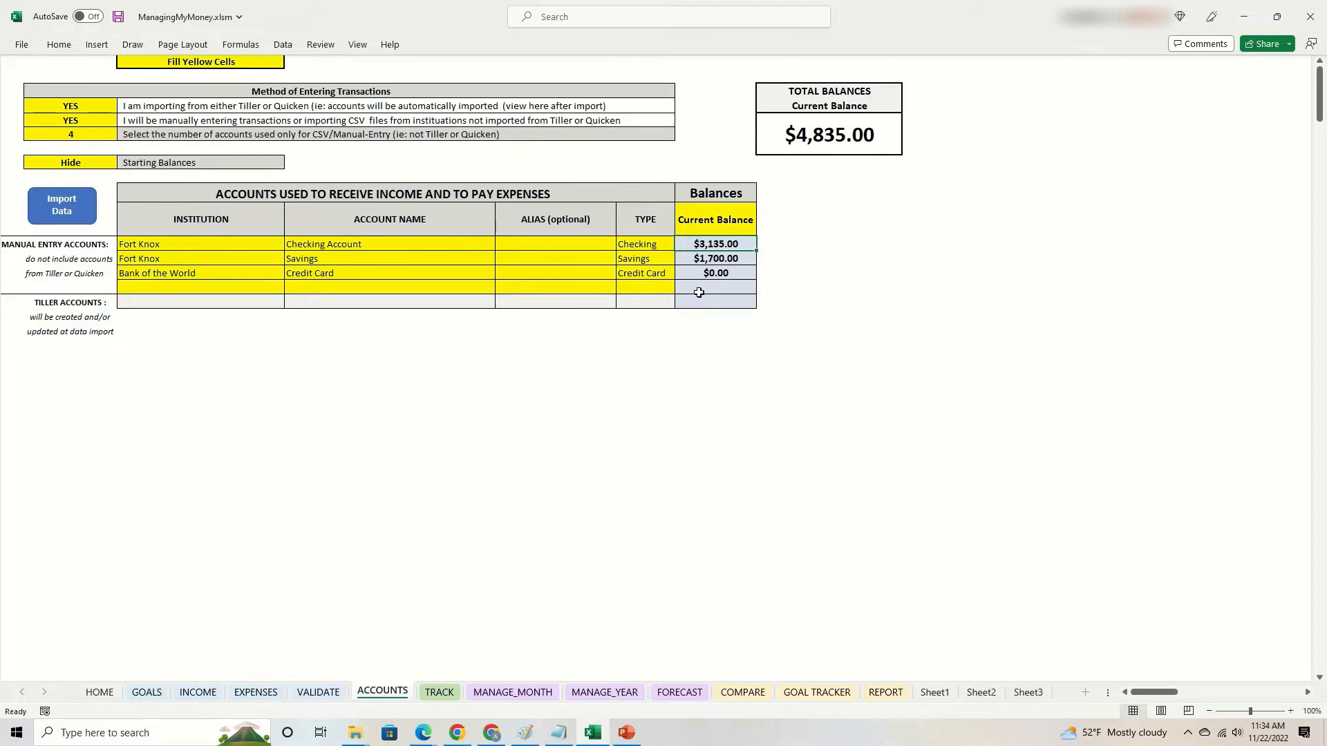
drag(188, 243, 691, 246)
Look through the available balance periods, keep Current Balance, and check the Checking Account balance
click(712, 230)
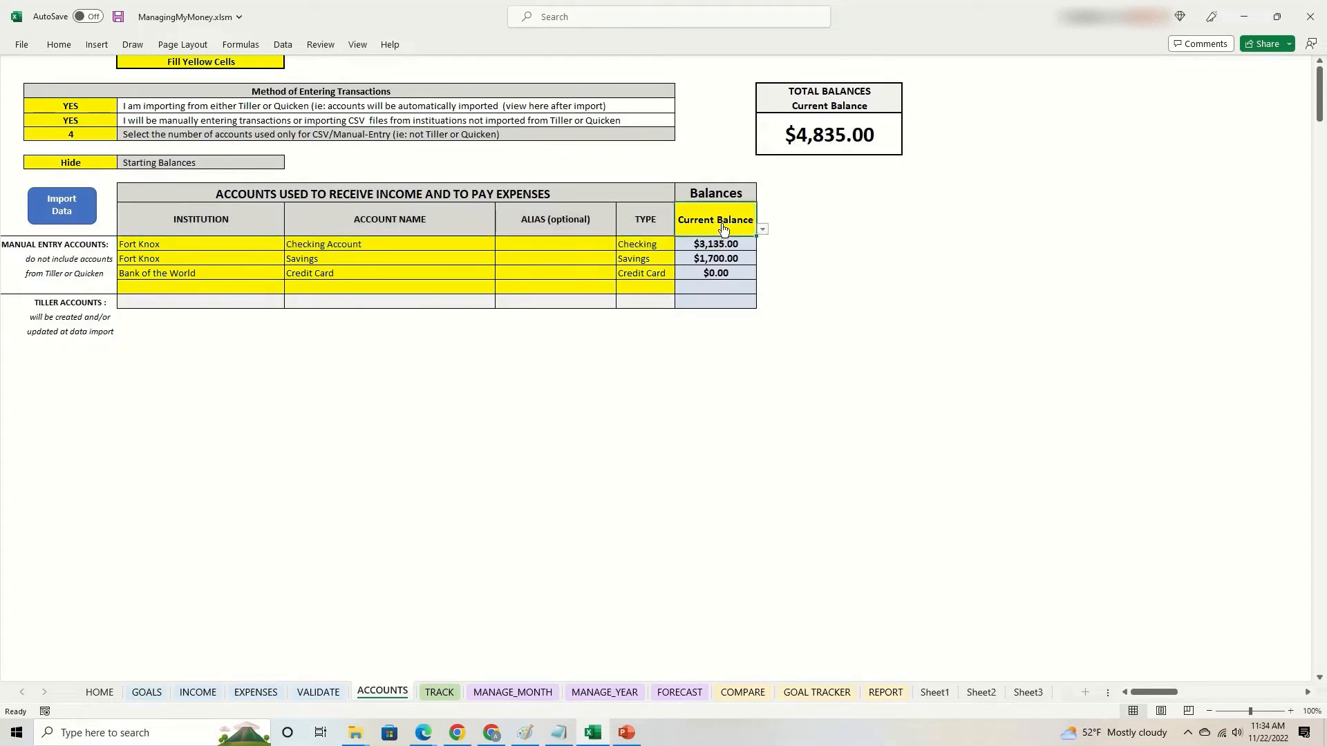
click(763, 234)
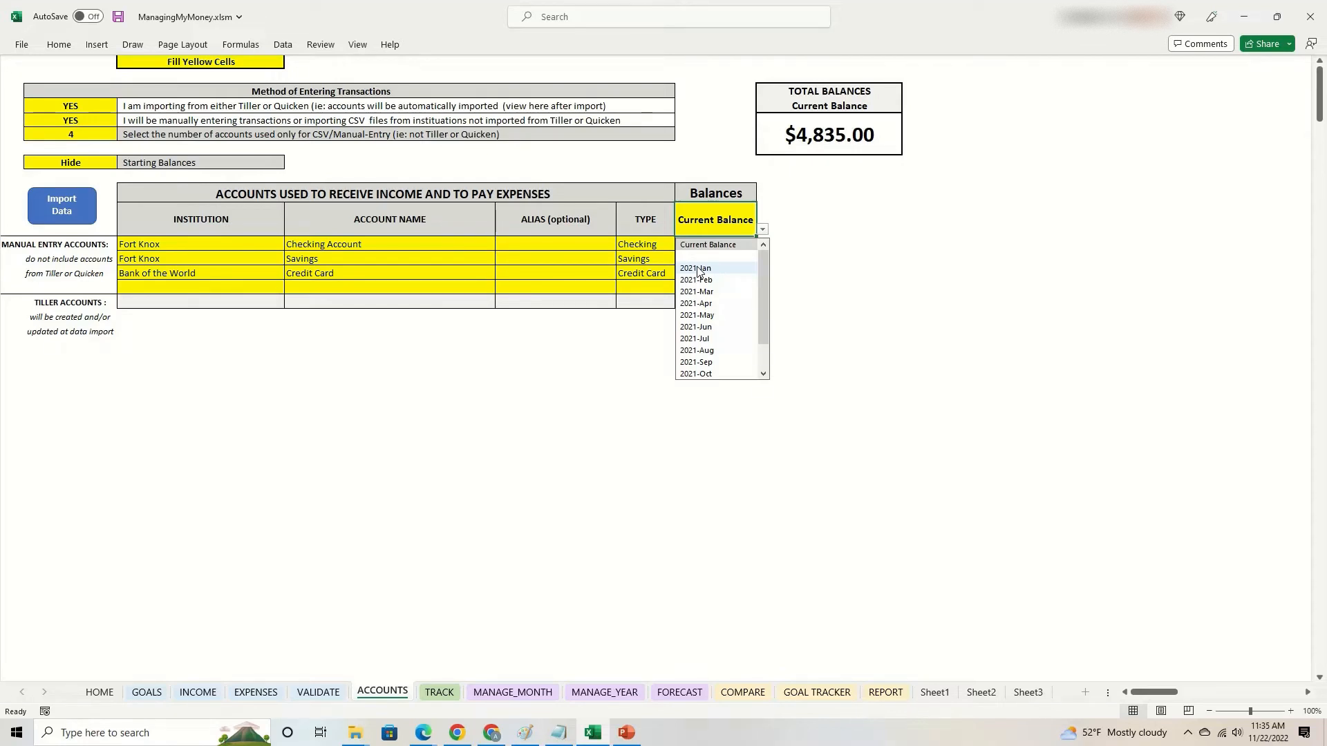
click(608, 355)
click(706, 242)
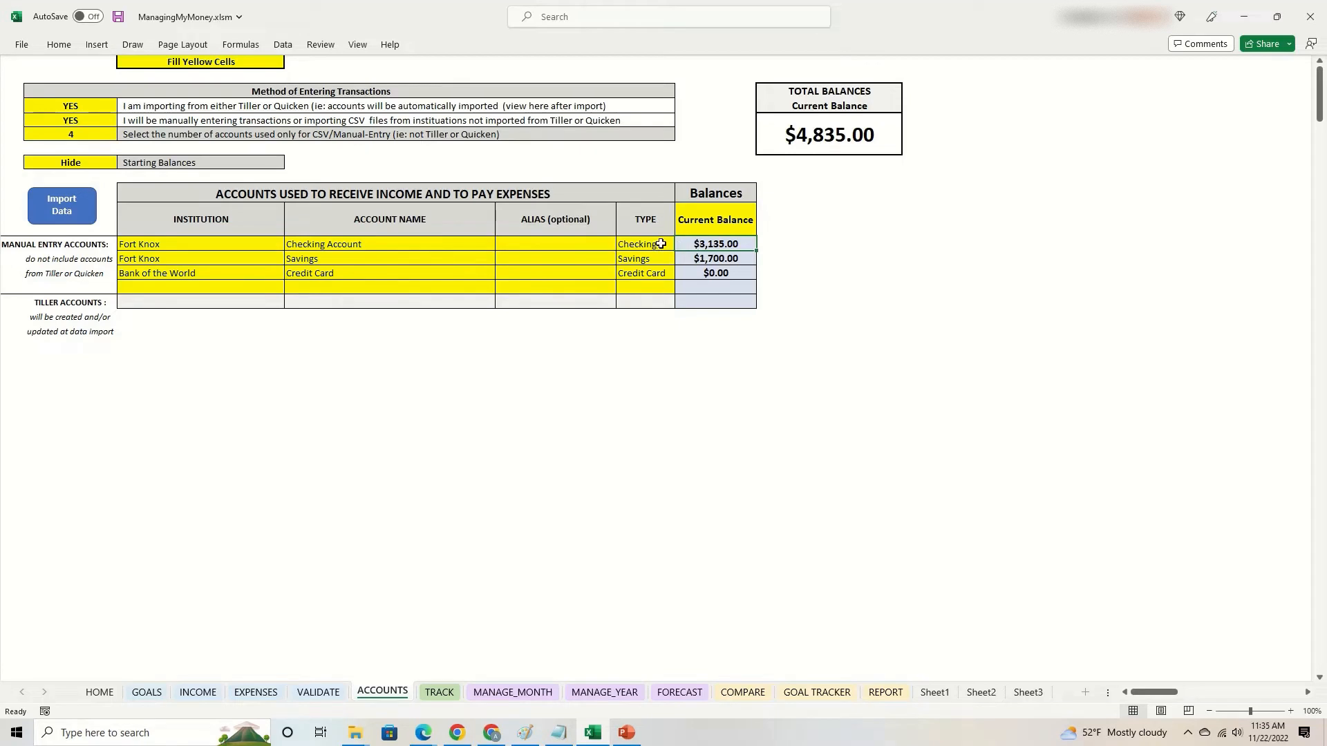
Show the account balances for 2021-Jan and check the Checking Account balance
click(721, 221)
click(762, 229)
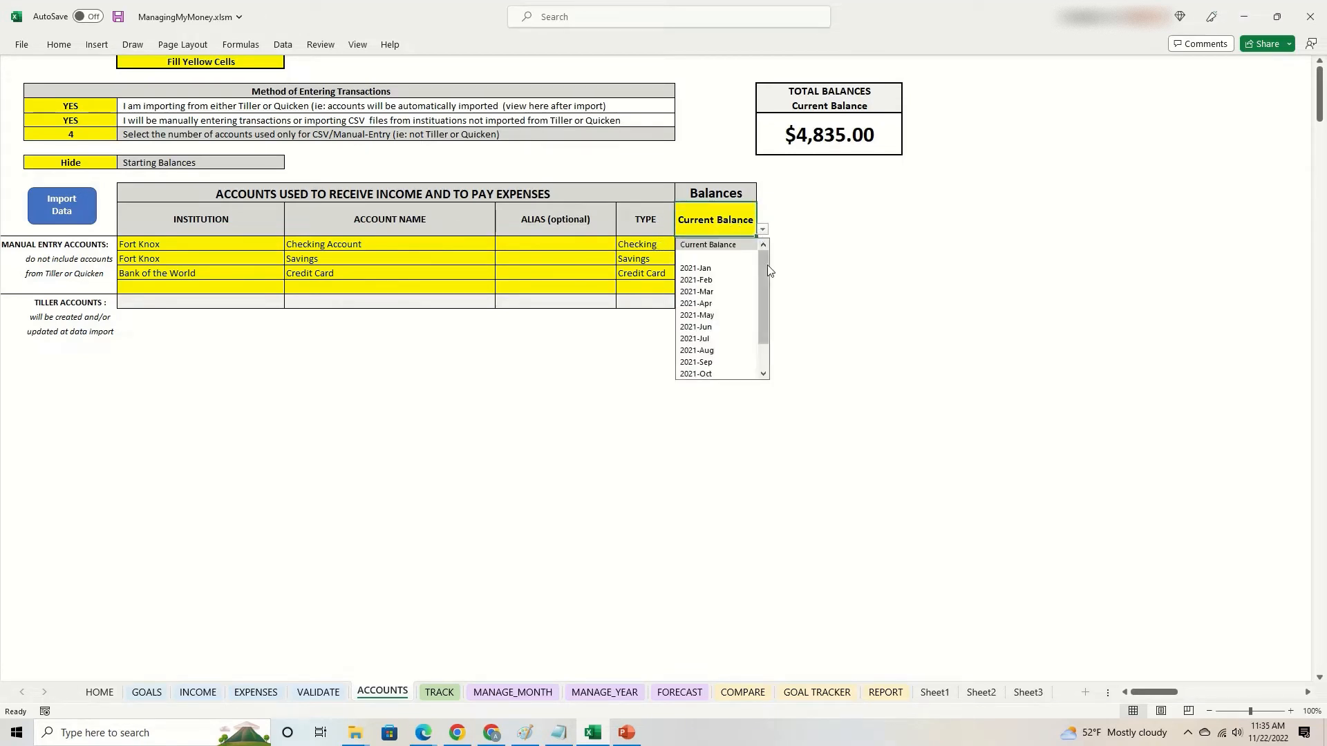
click(714, 267)
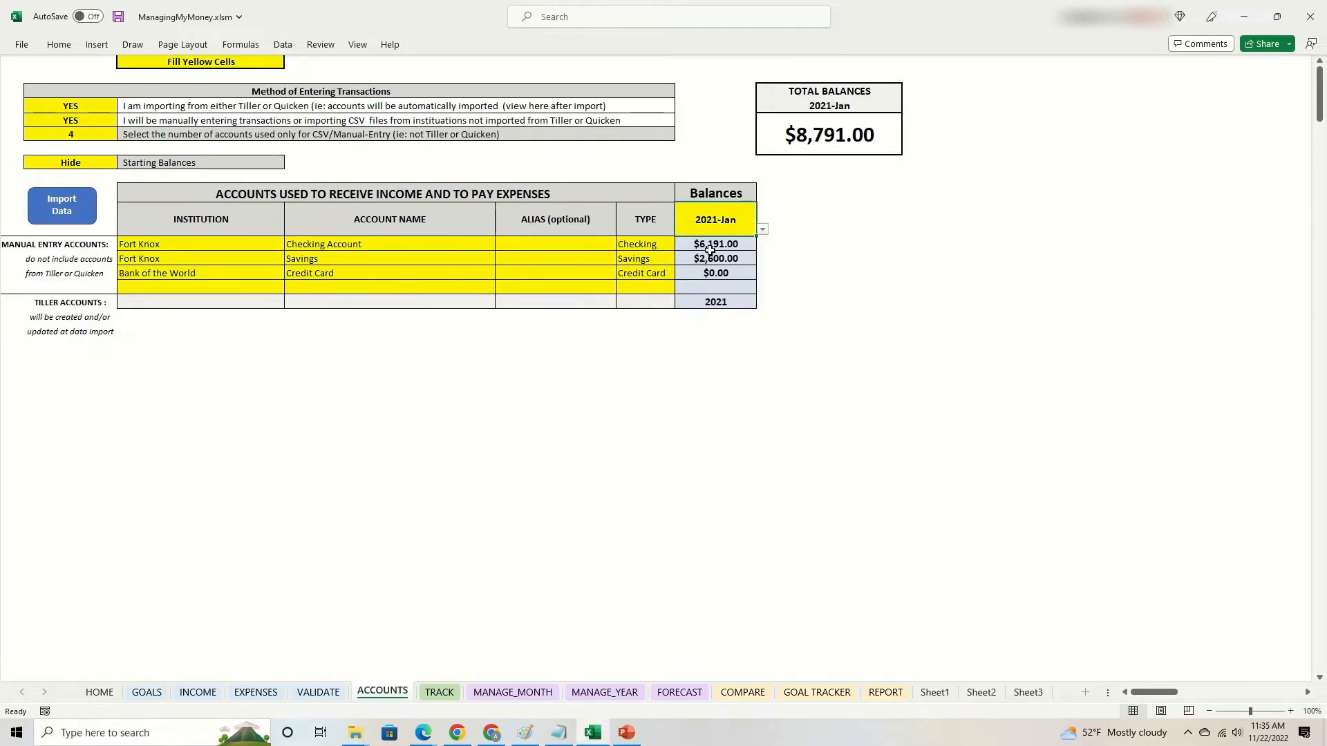
click(709, 244)
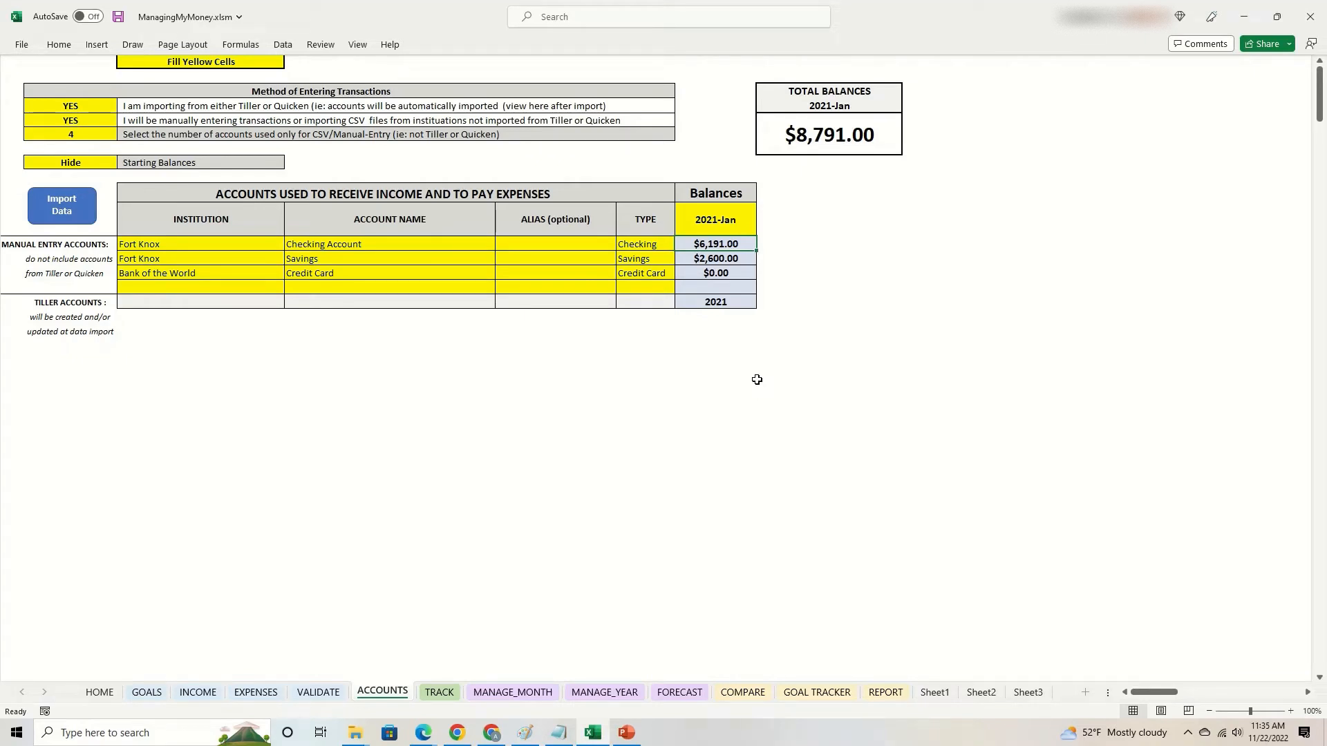
Switch the balances period to 2021-Feb and check the Checking Account balance
click(717, 218)
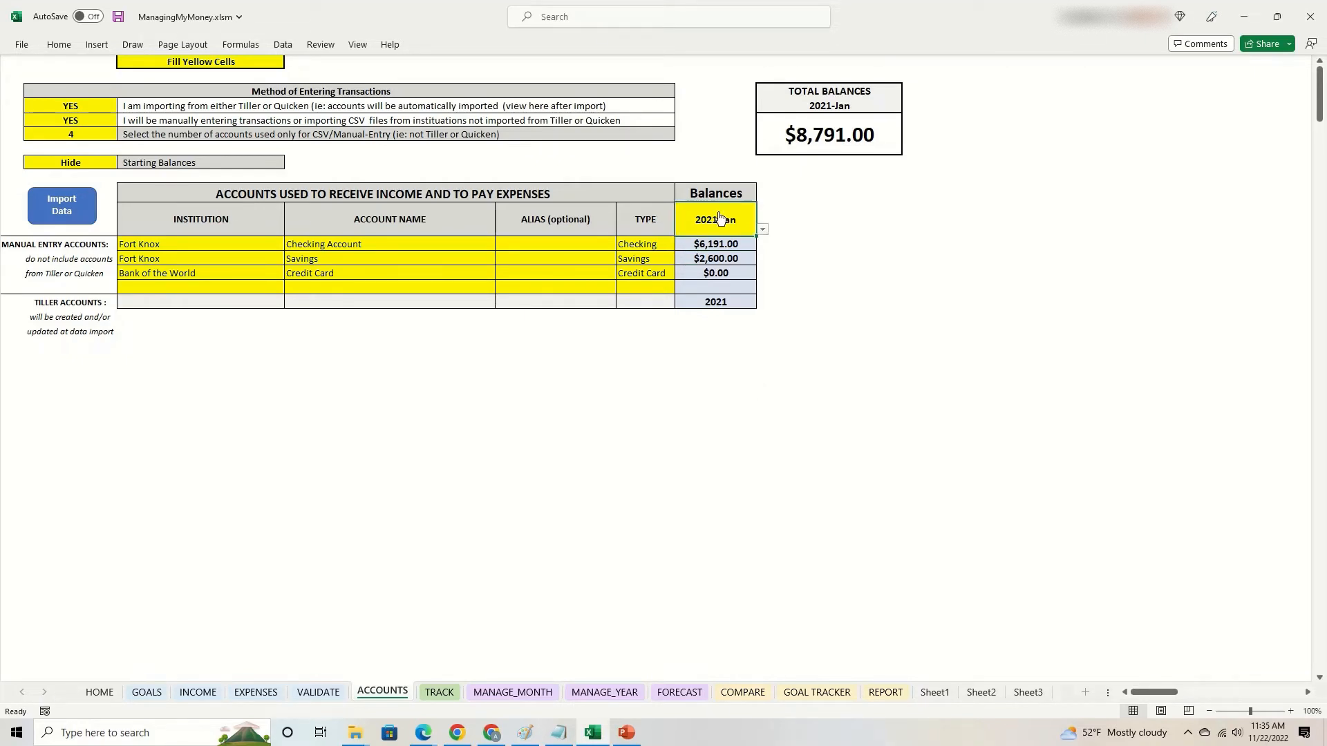
click(762, 232)
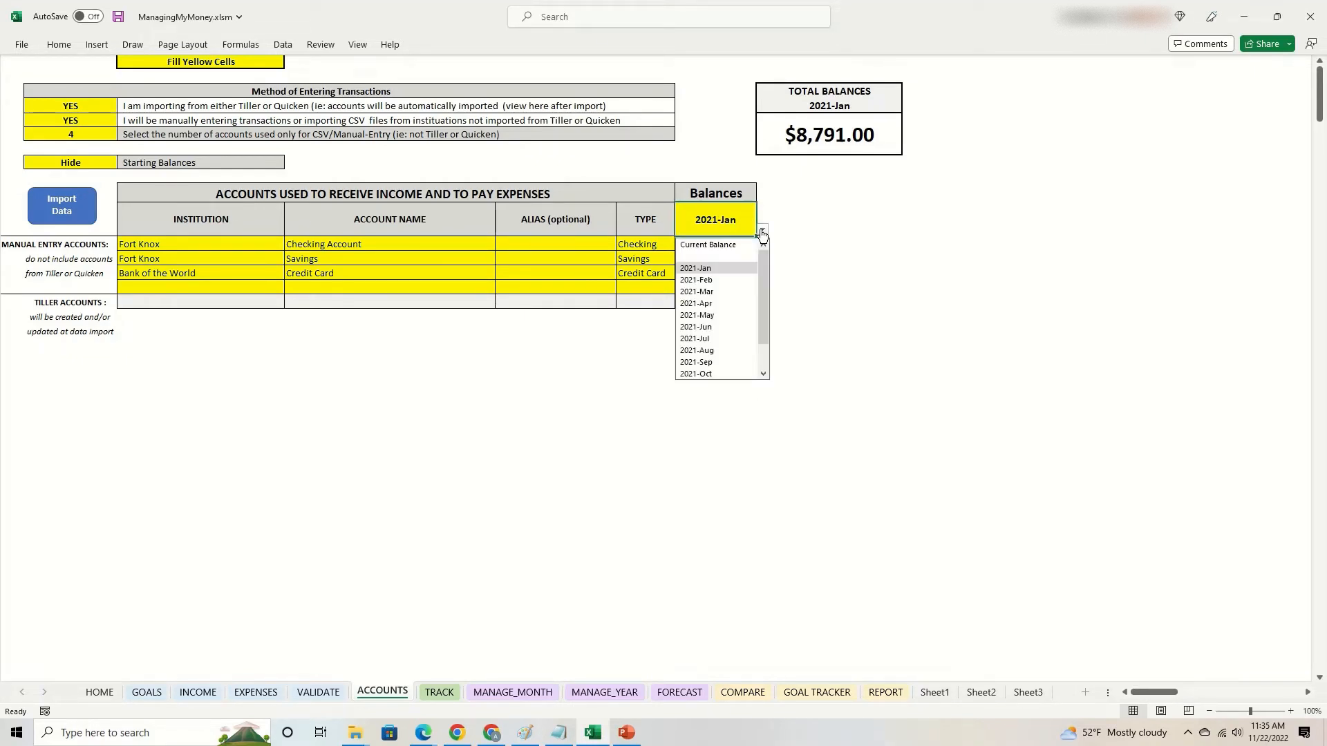
click(715, 280)
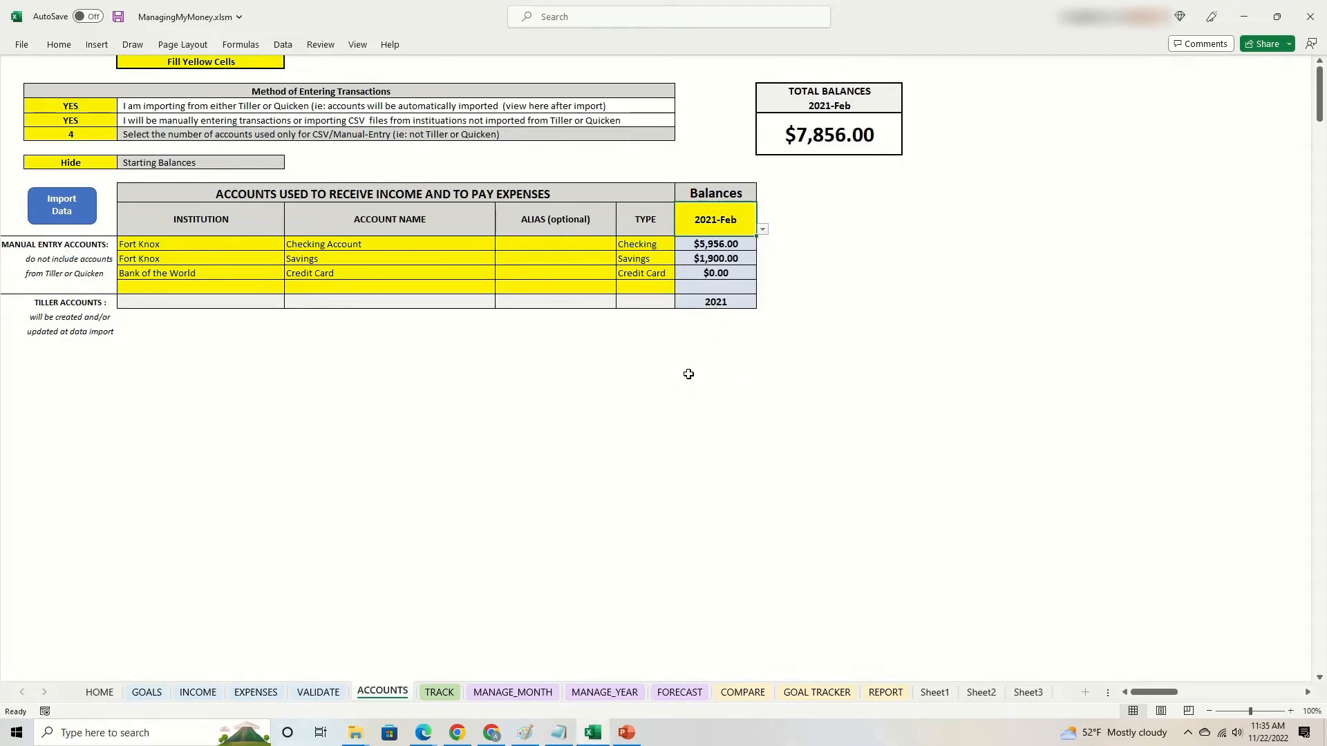
click(700, 245)
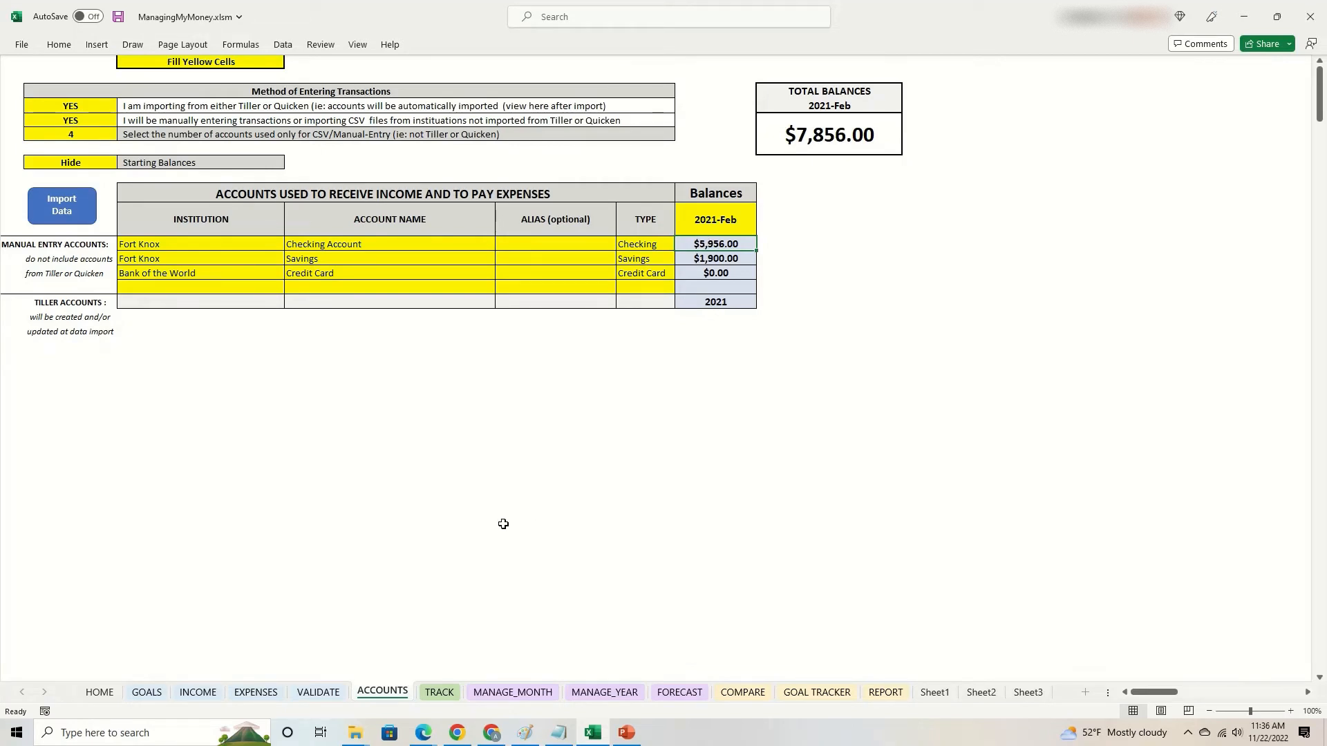
Compare the balances on the ACCOUNTS sheet with the Balance column of the transactions on the TRACK sheet
click(443, 694)
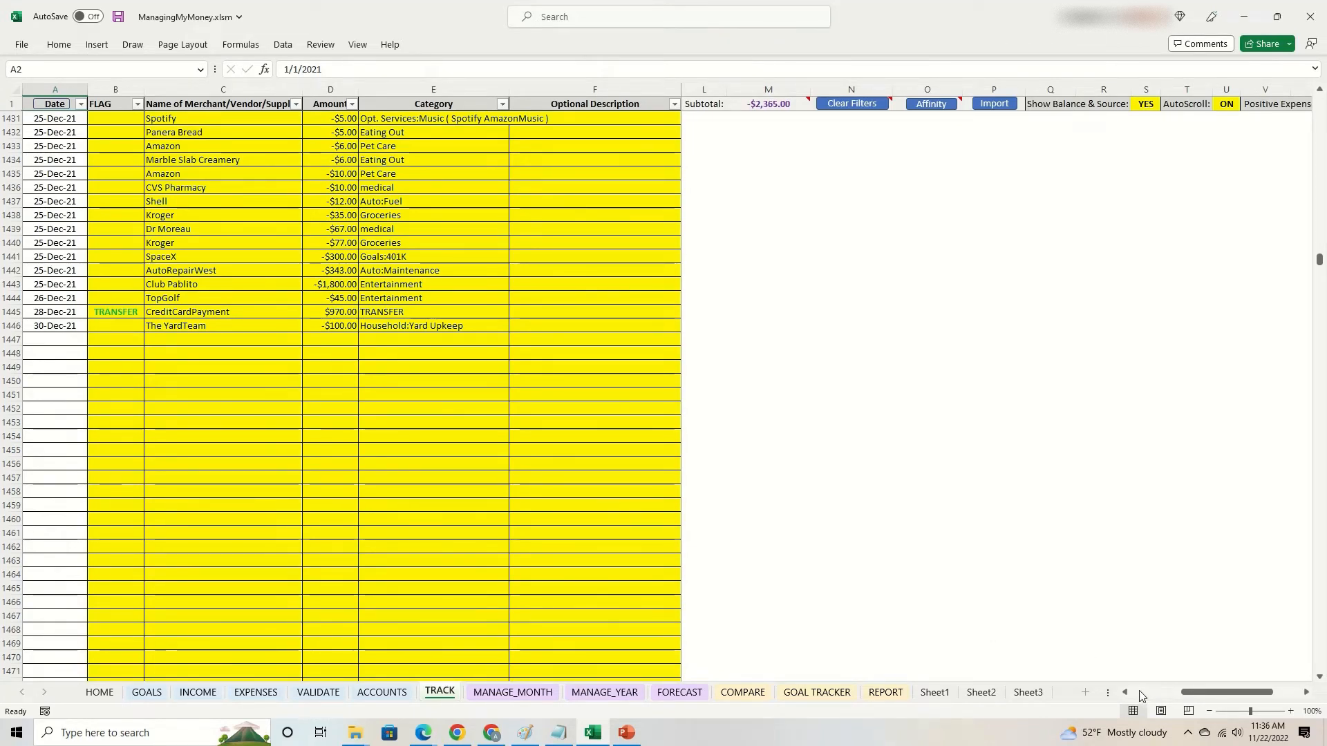
click(382, 692)
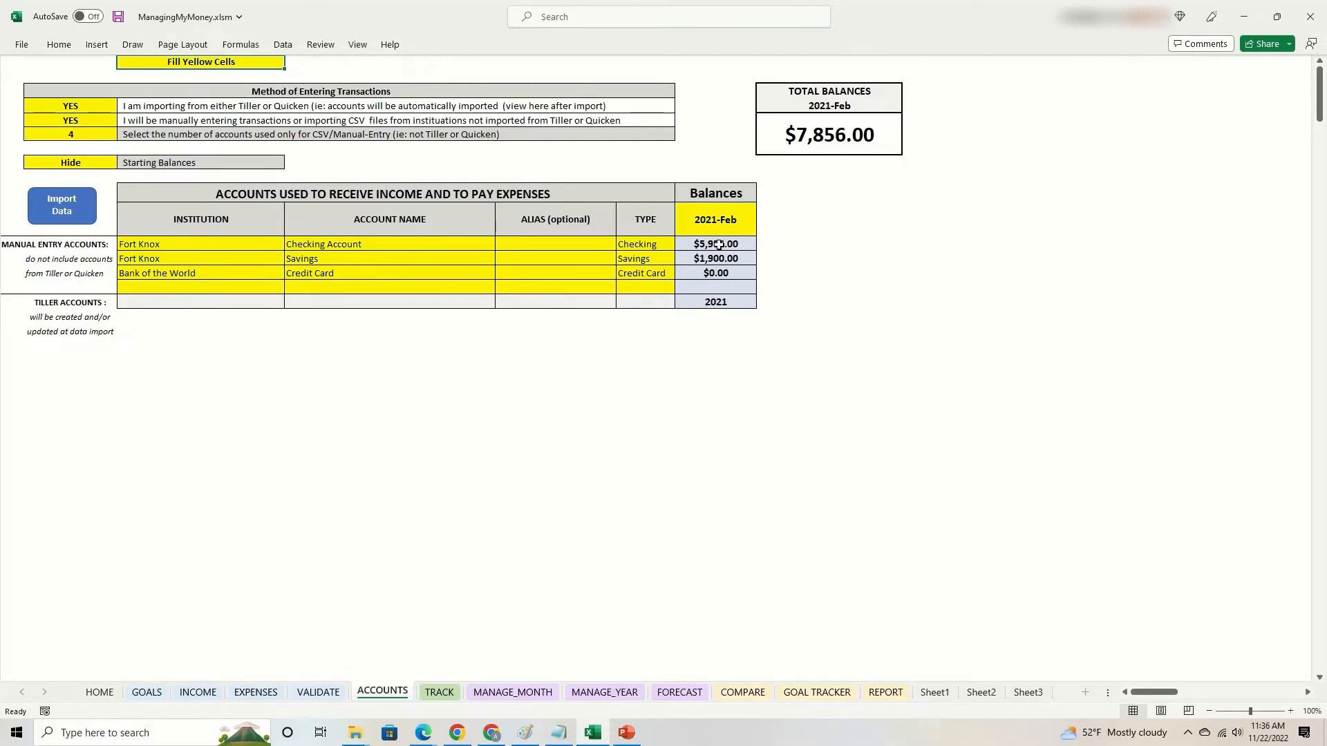
click(442, 693)
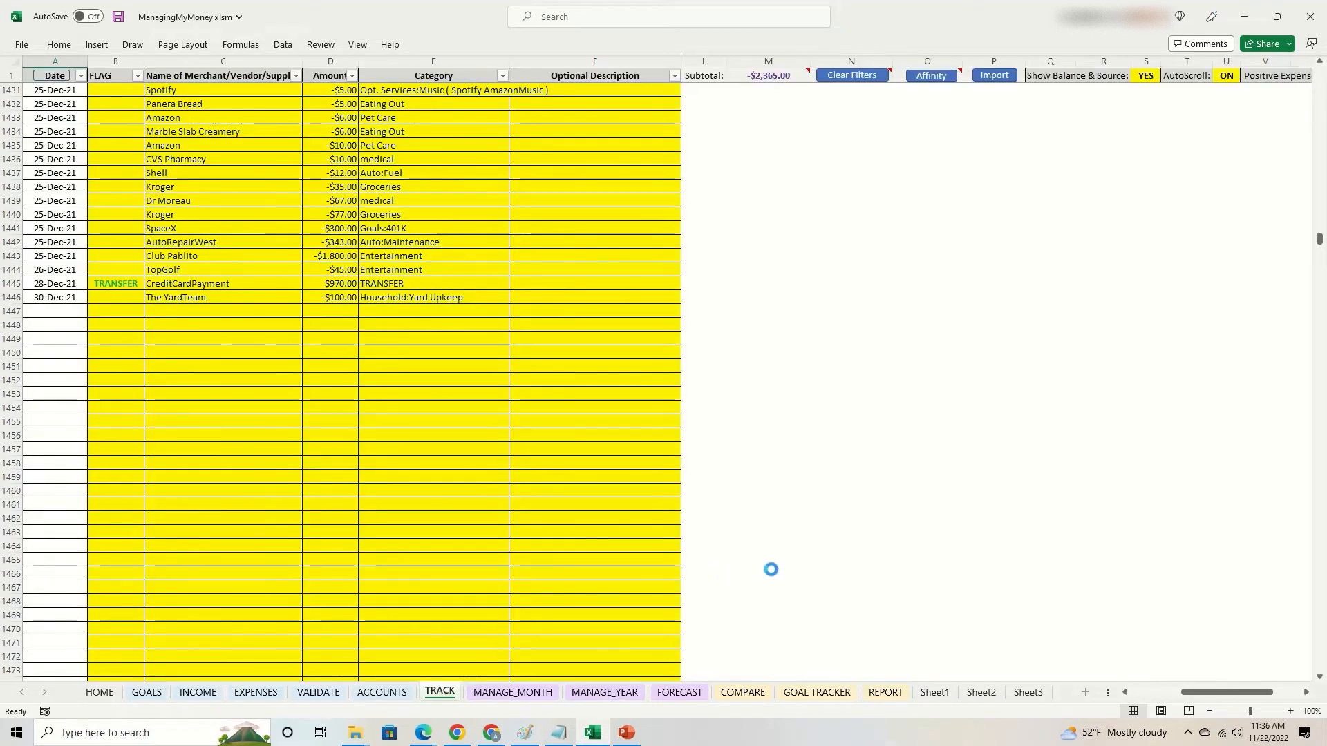
click(1144, 693)
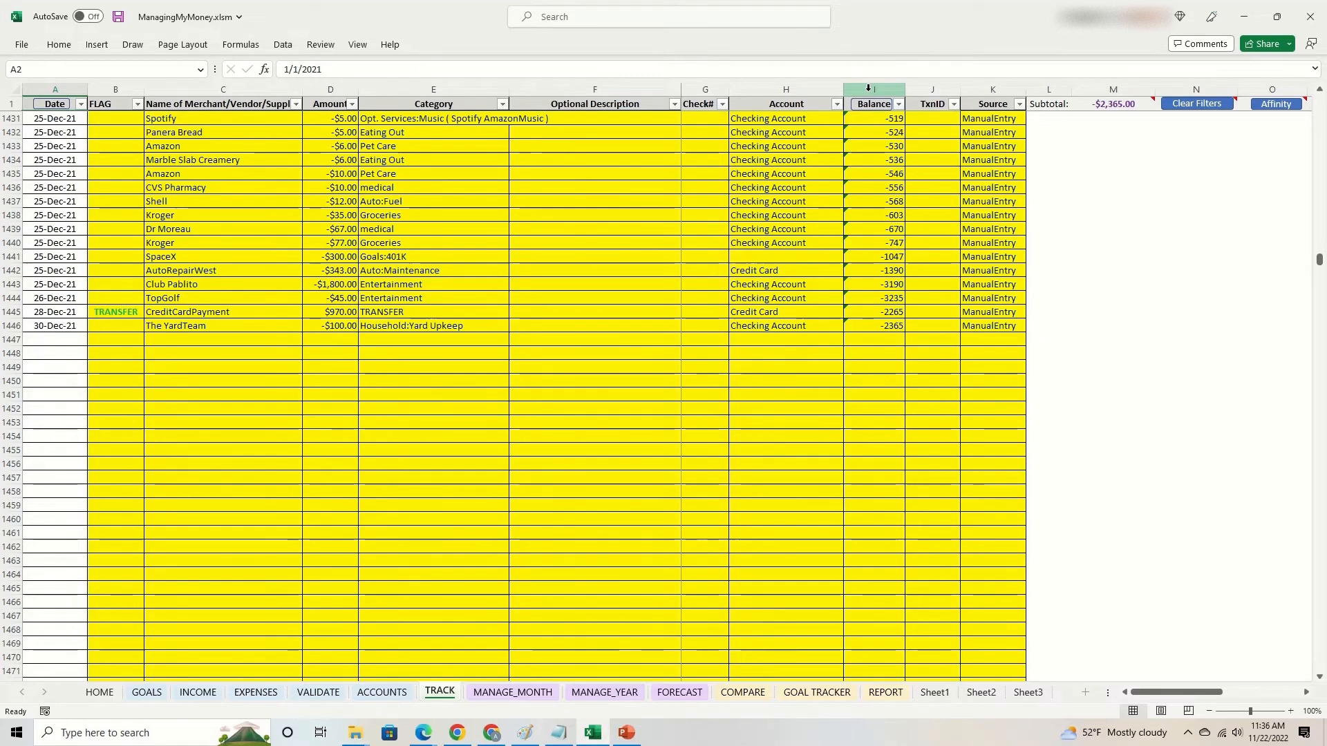
Set Show Balance & Source to NO on the TRACK sheet to hide the Balance, TxnID and Source columns
drag(1206, 692, 1299, 676)
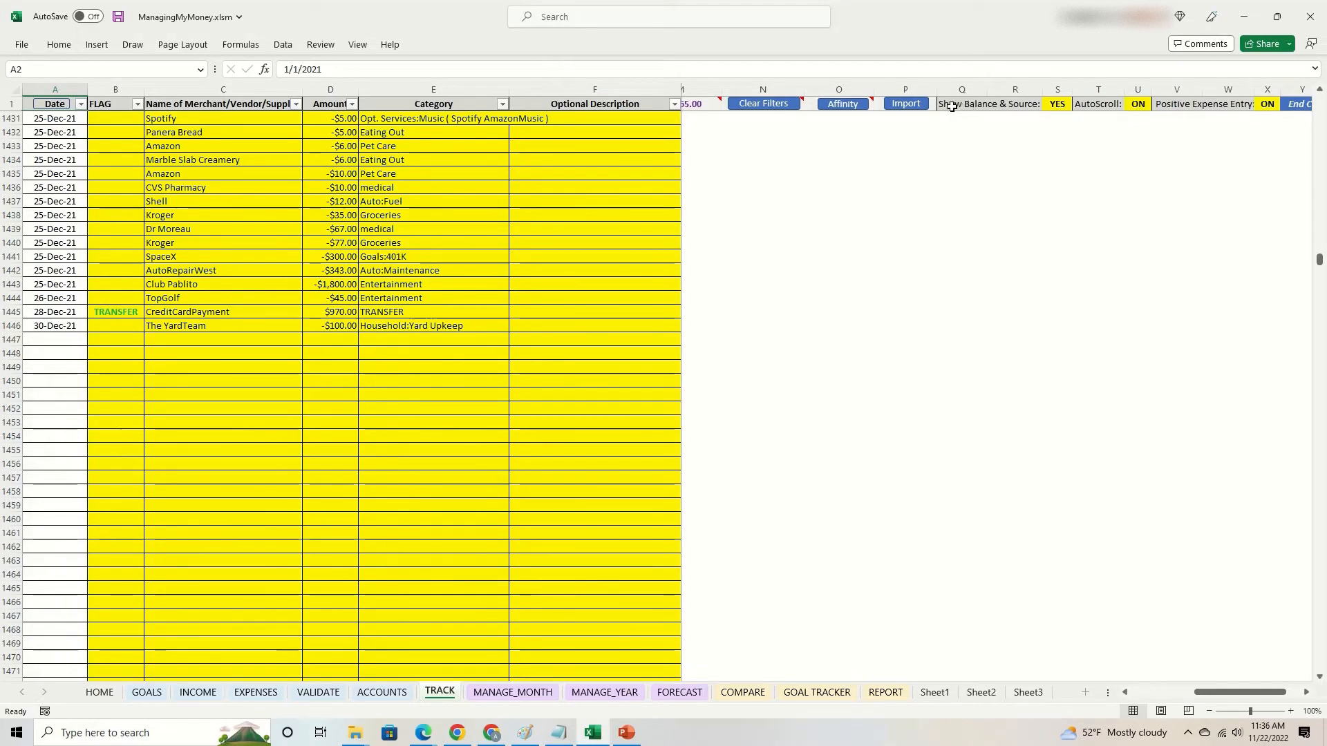
click(1058, 104)
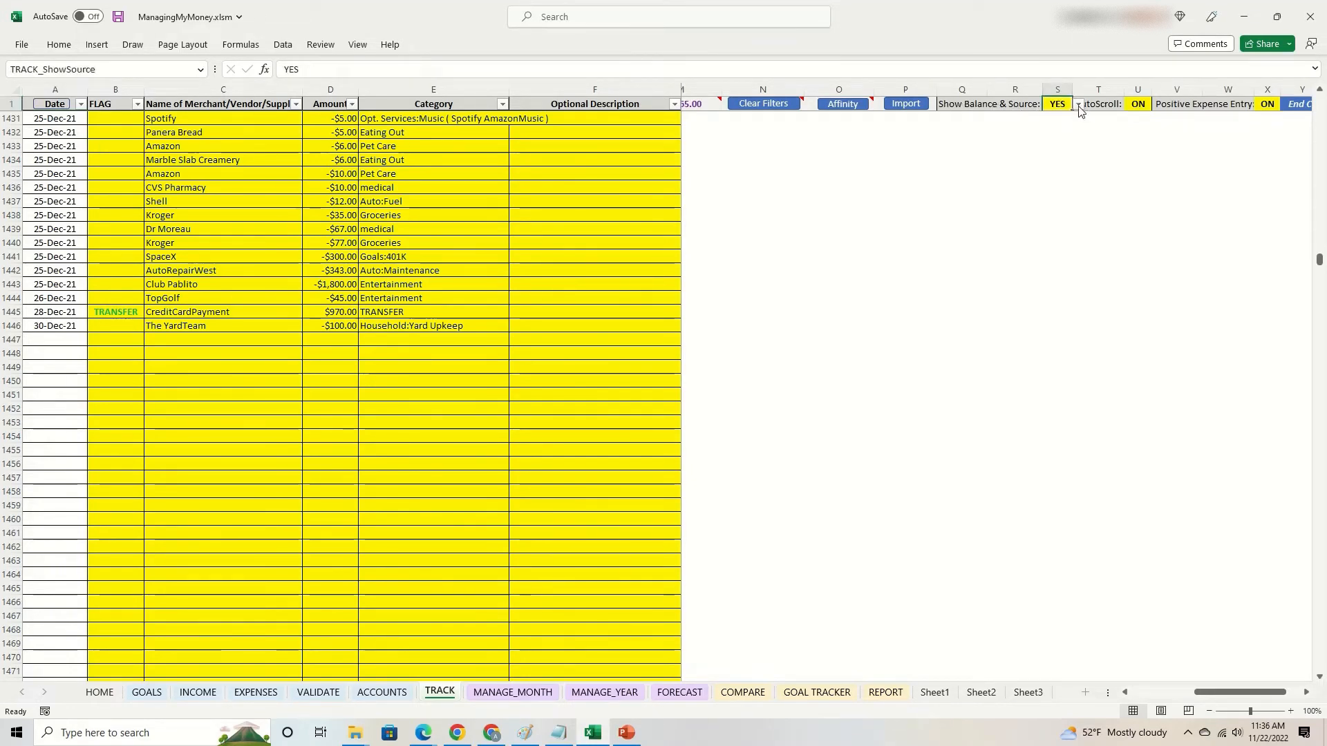
click(1078, 104)
click(1056, 131)
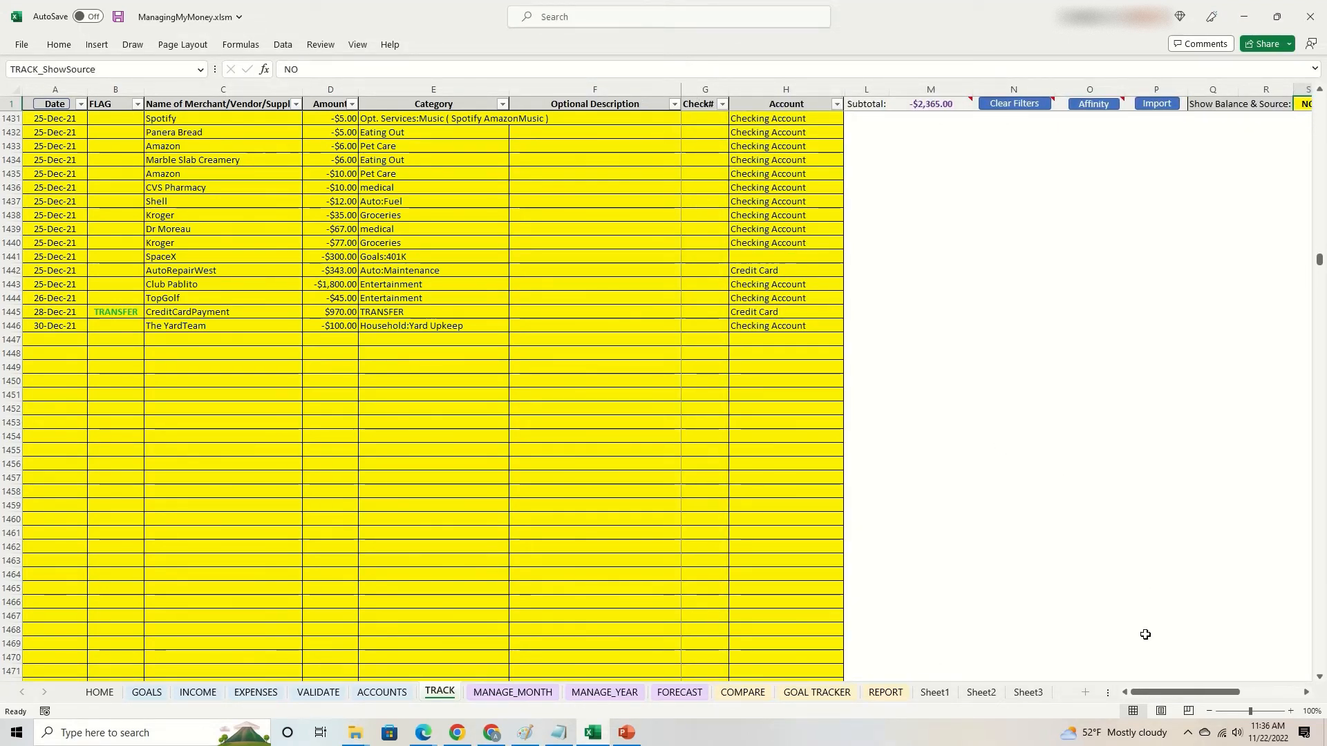
Set Show Balance & Source to YES on the TRACK sheet to display the Balance, TxnID and Source columns
drag(1164, 692, 1212, 694)
click(1111, 104)
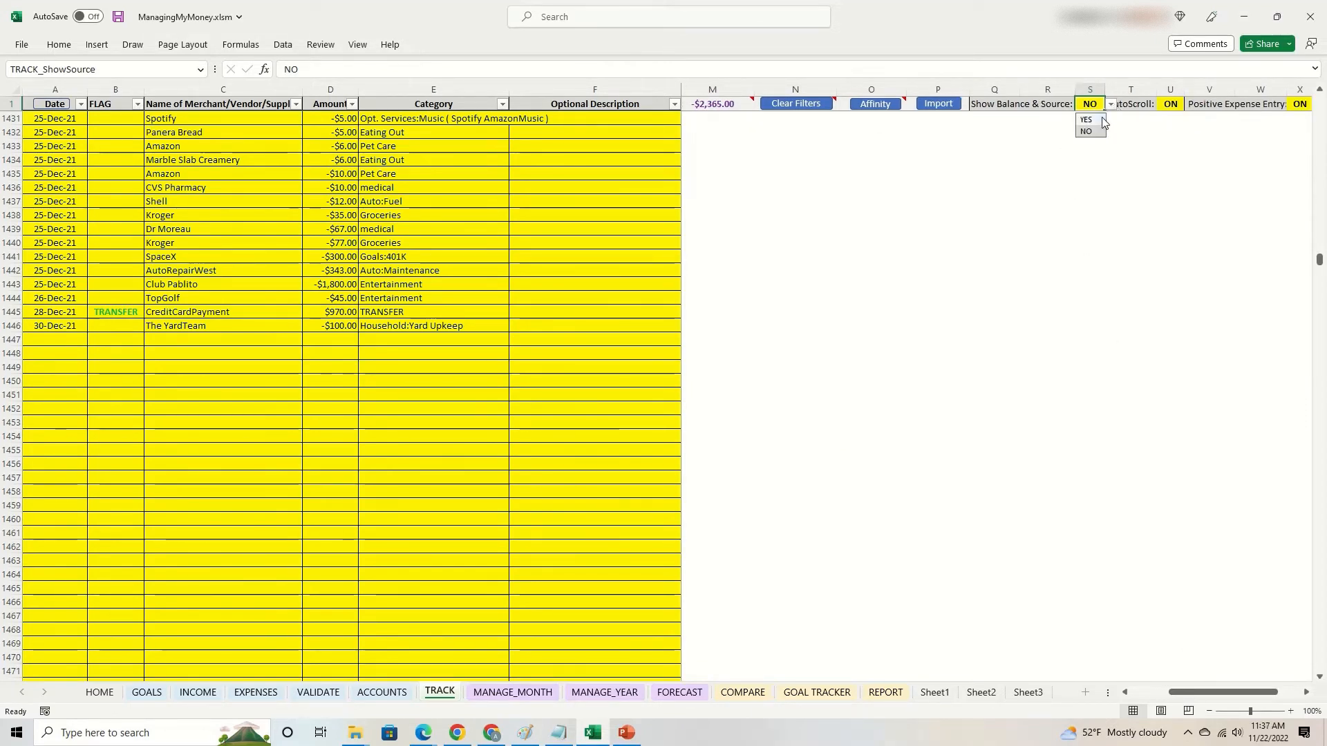
click(1100, 118)
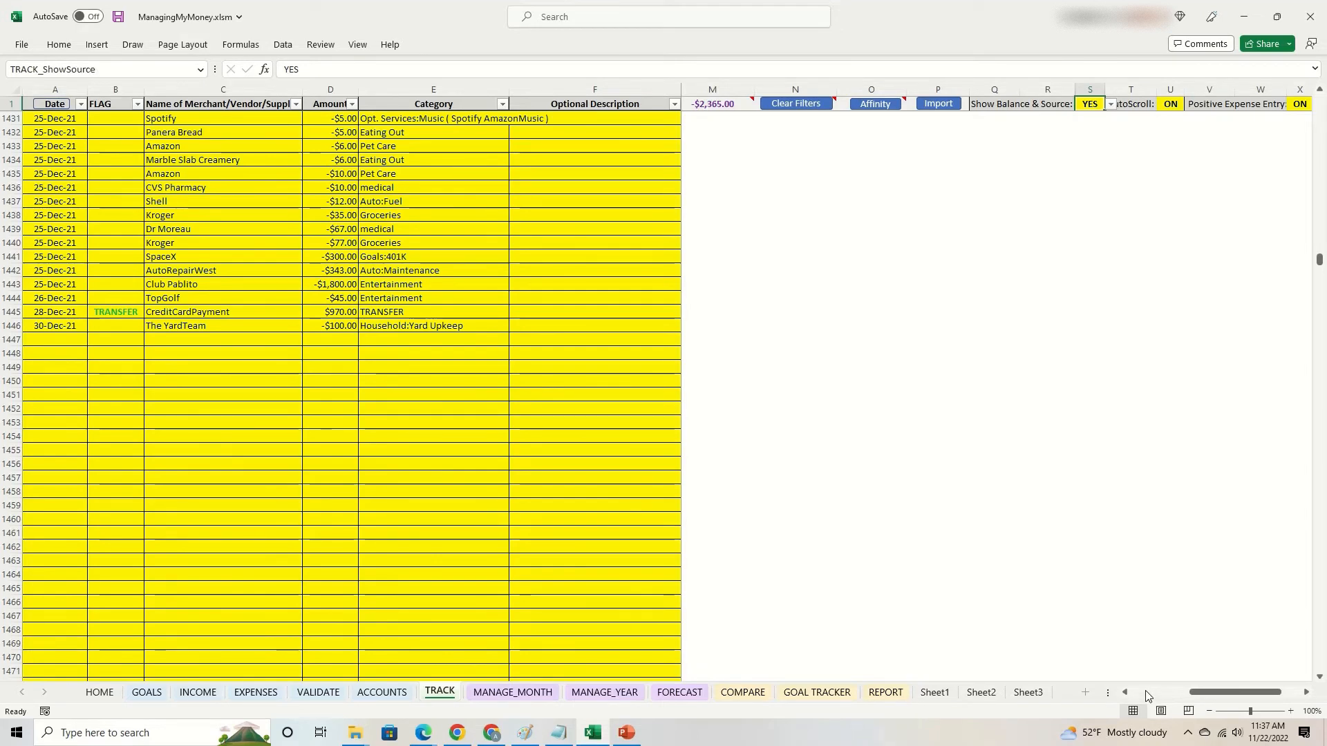
click(1147, 694)
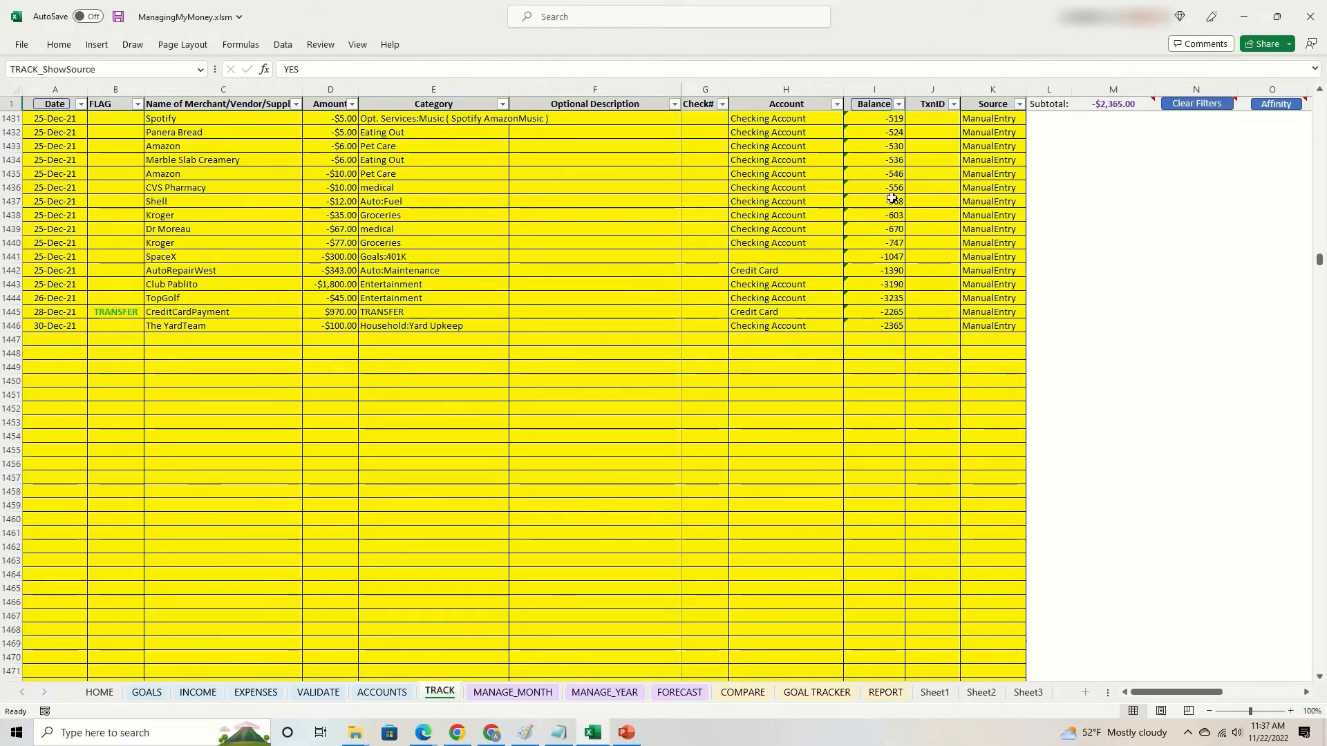
Filter the Account column to Checking Account only and check the Subtotal cell in the header row
click(836, 104)
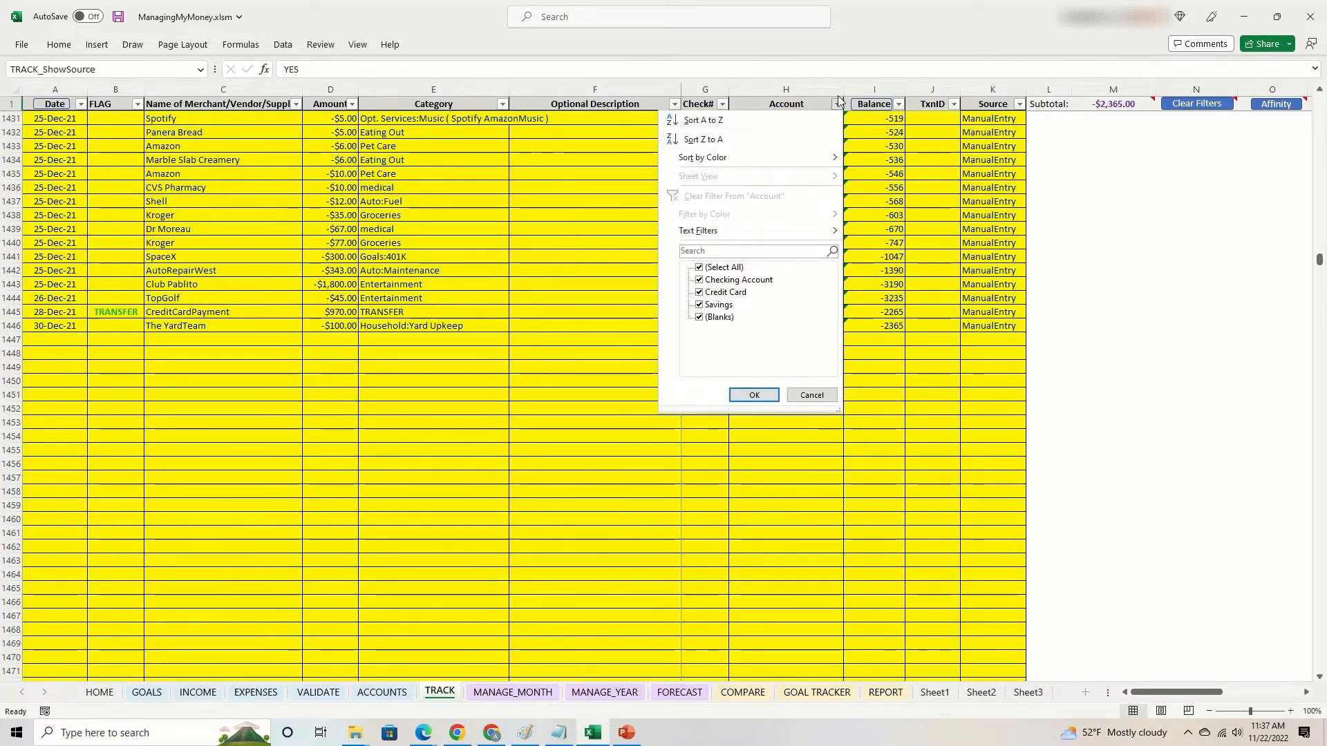
click(700, 268)
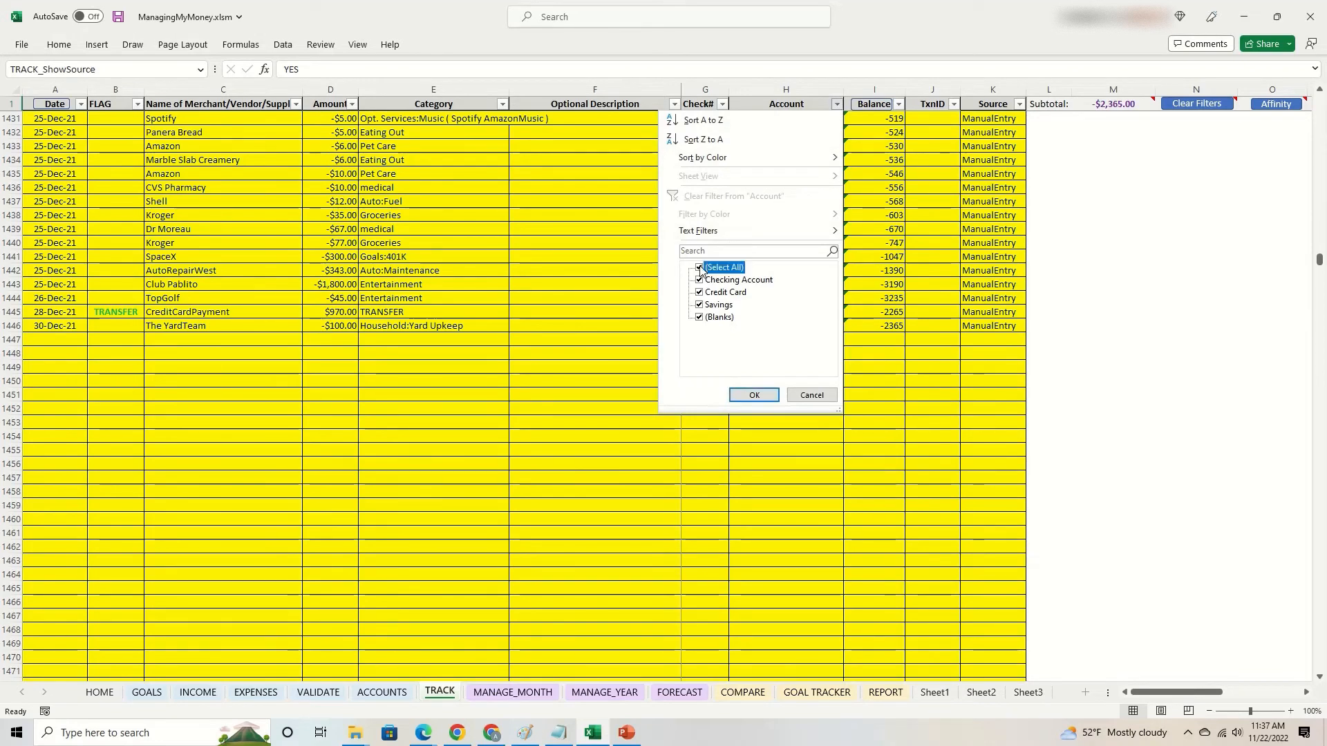
click(700, 281)
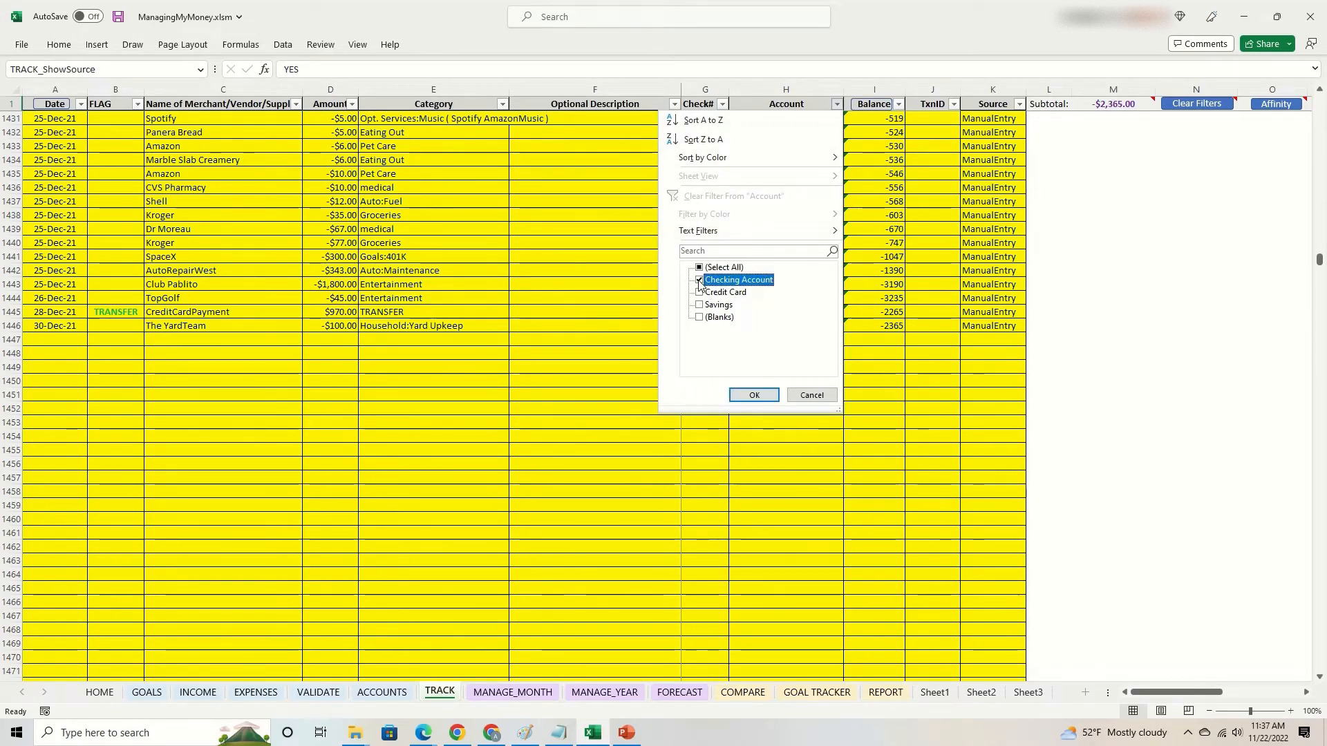
click(755, 395)
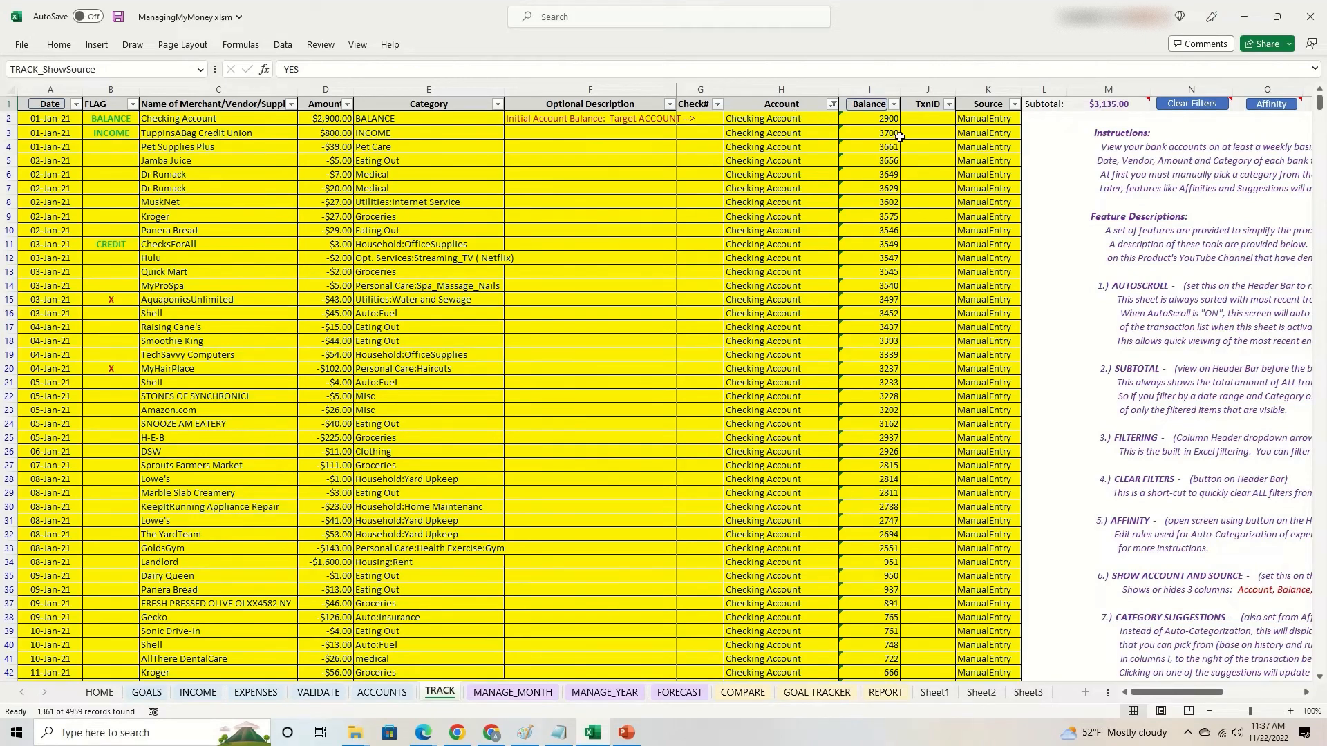
click(1103, 104)
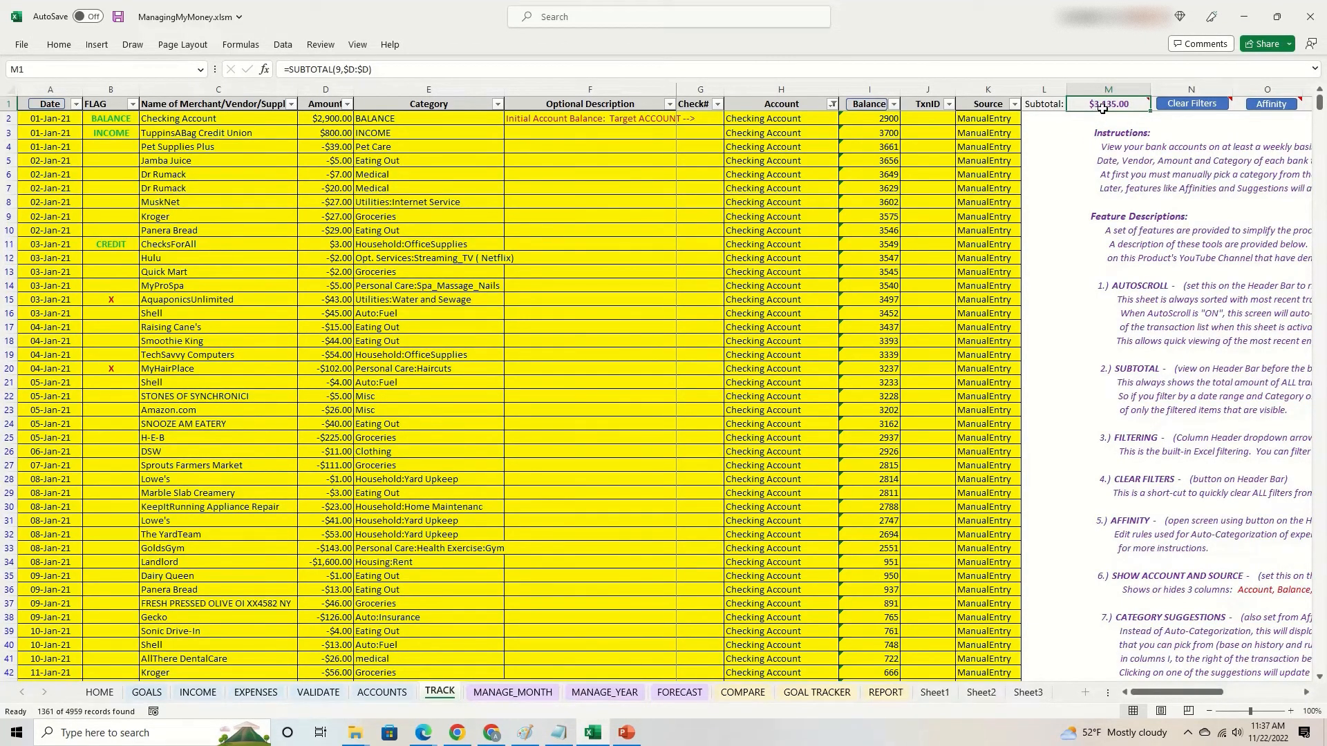
mouse_move(1103, 109)
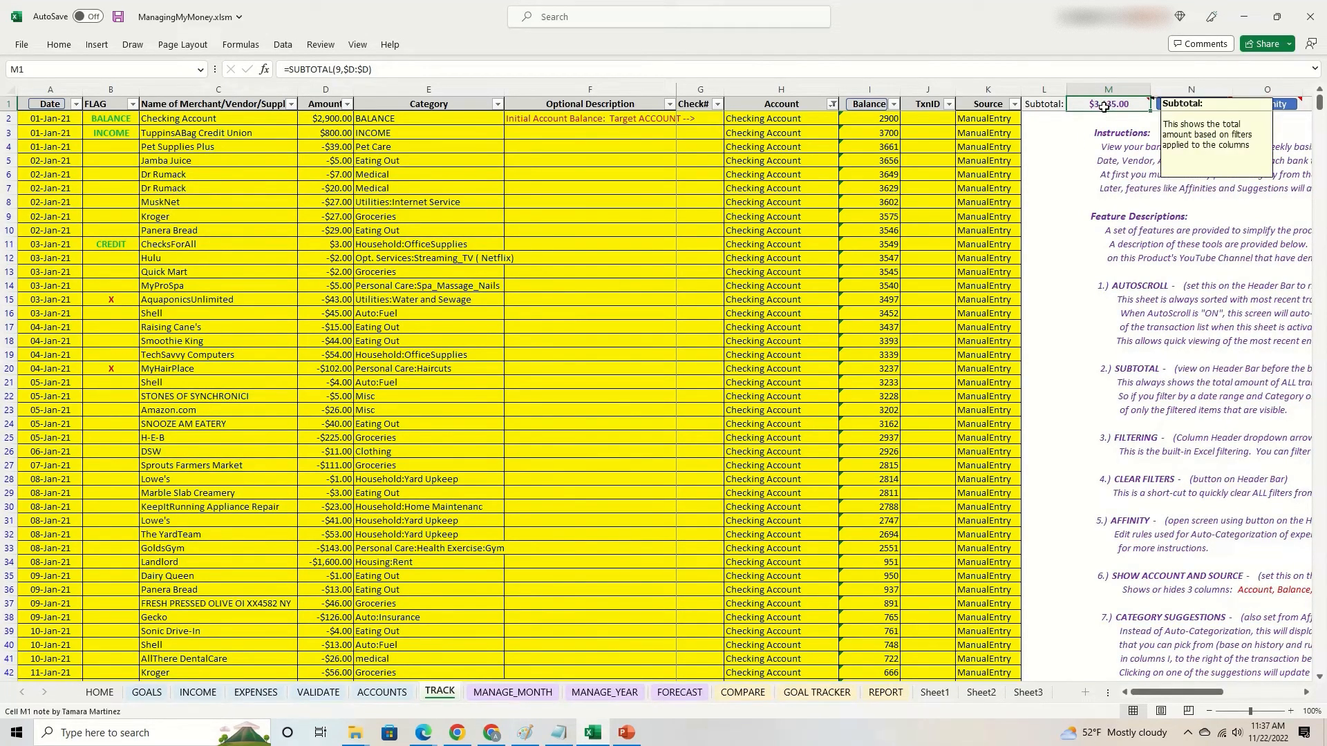
Switch the balances period on the ACCOUNTS sheet to Current Balance
click(397, 694)
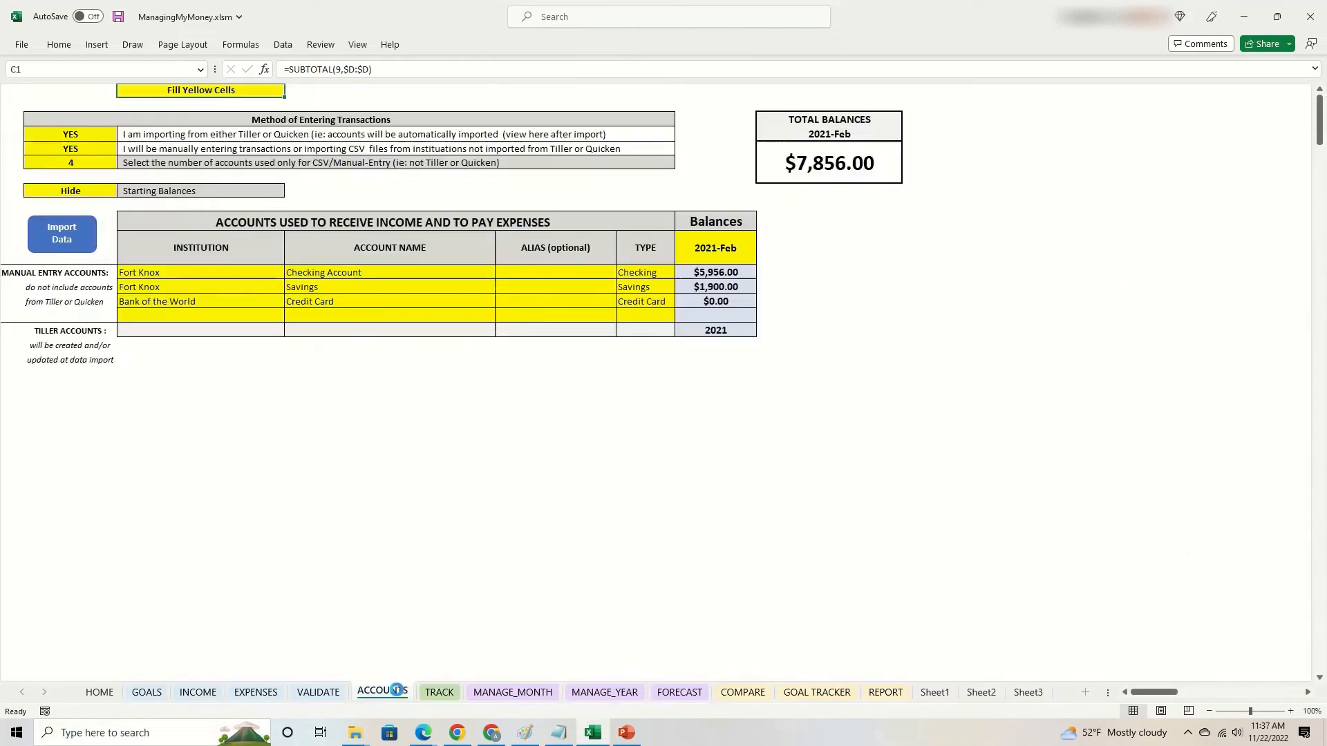
scroll(669, 278, down, 1)
click(715, 220)
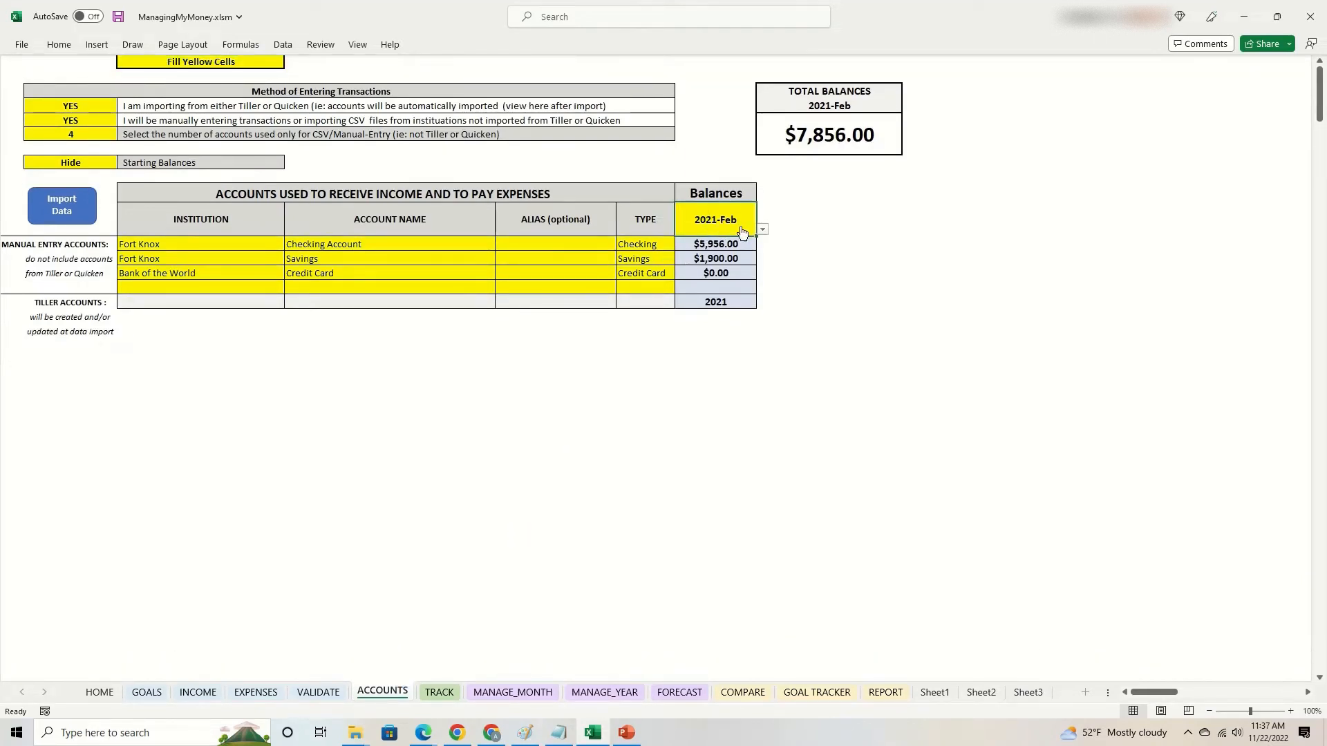
click(762, 229)
scroll(759, 283, down, 3)
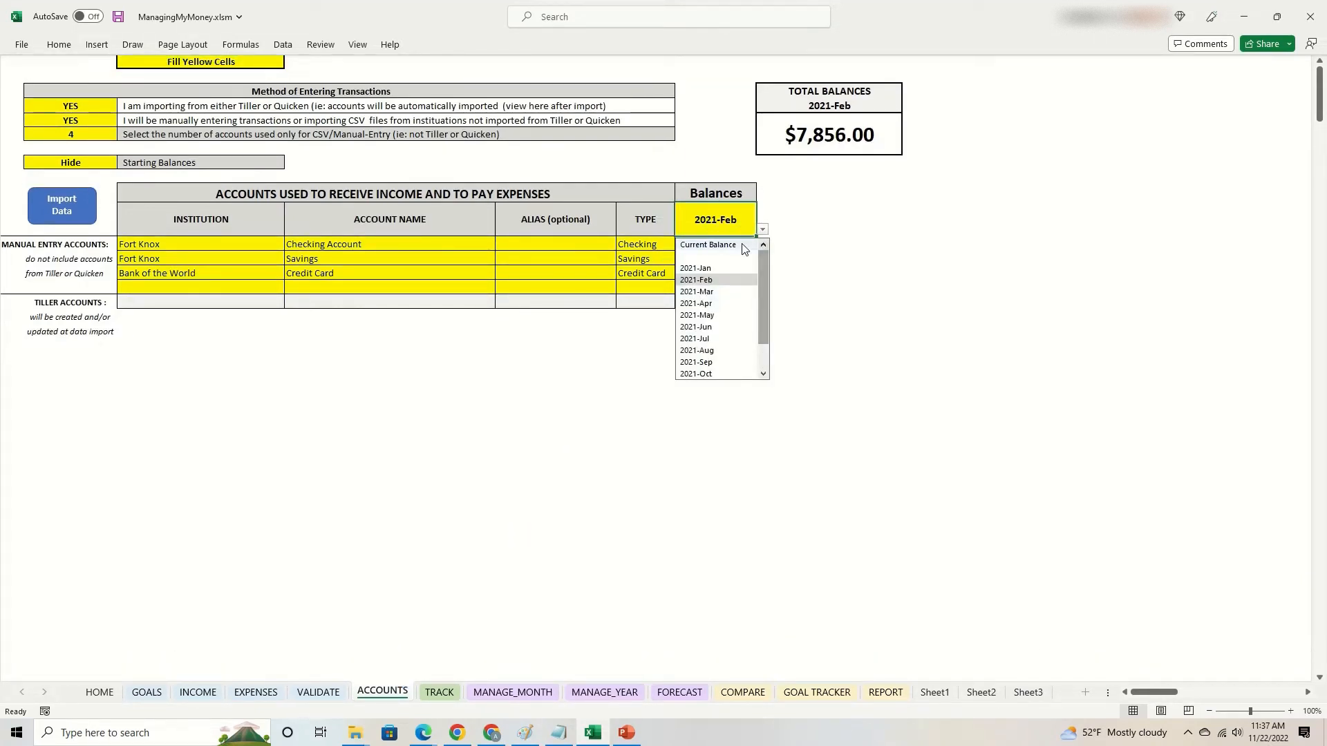
click(732, 280)
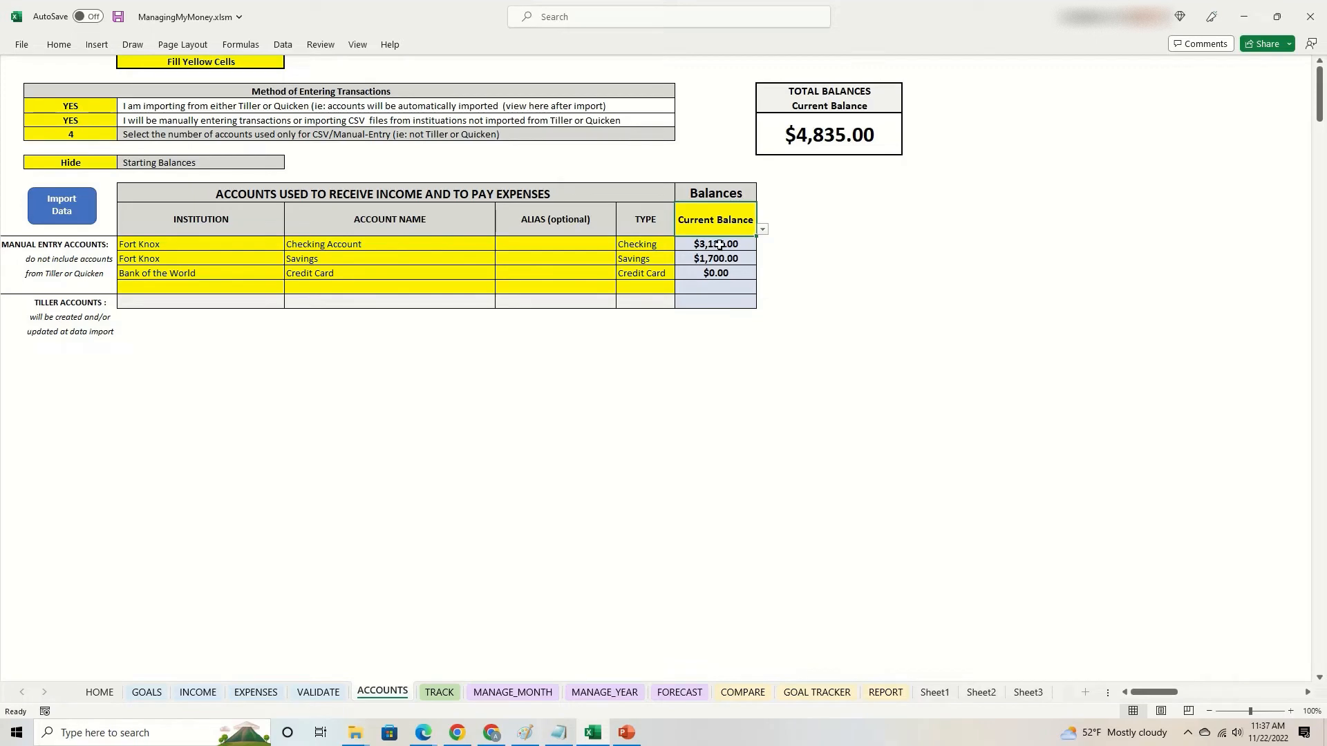
Review the dates and running balances of the filtered Checking Account transactions on the TRACK sheet from January into February 2021
click(440, 693)
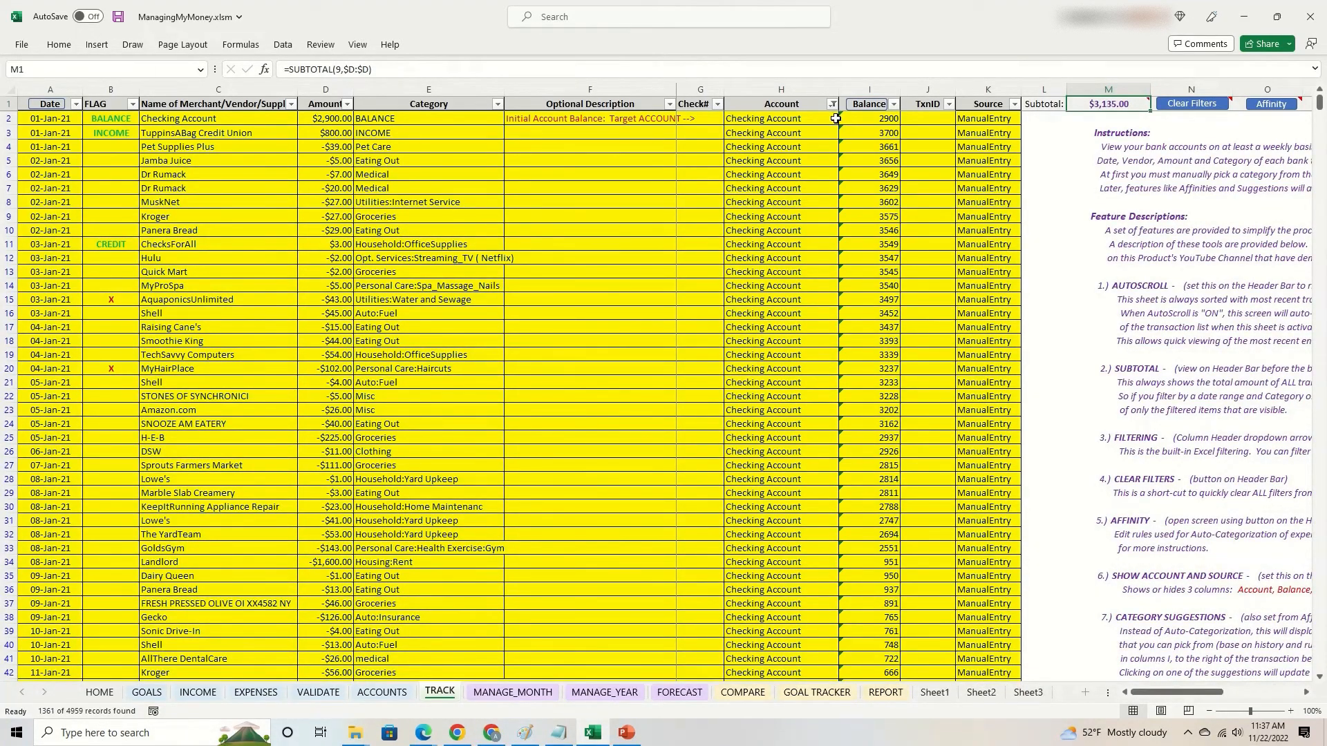
mouse_move(1103, 106)
scroll(789, 257, down, 13)
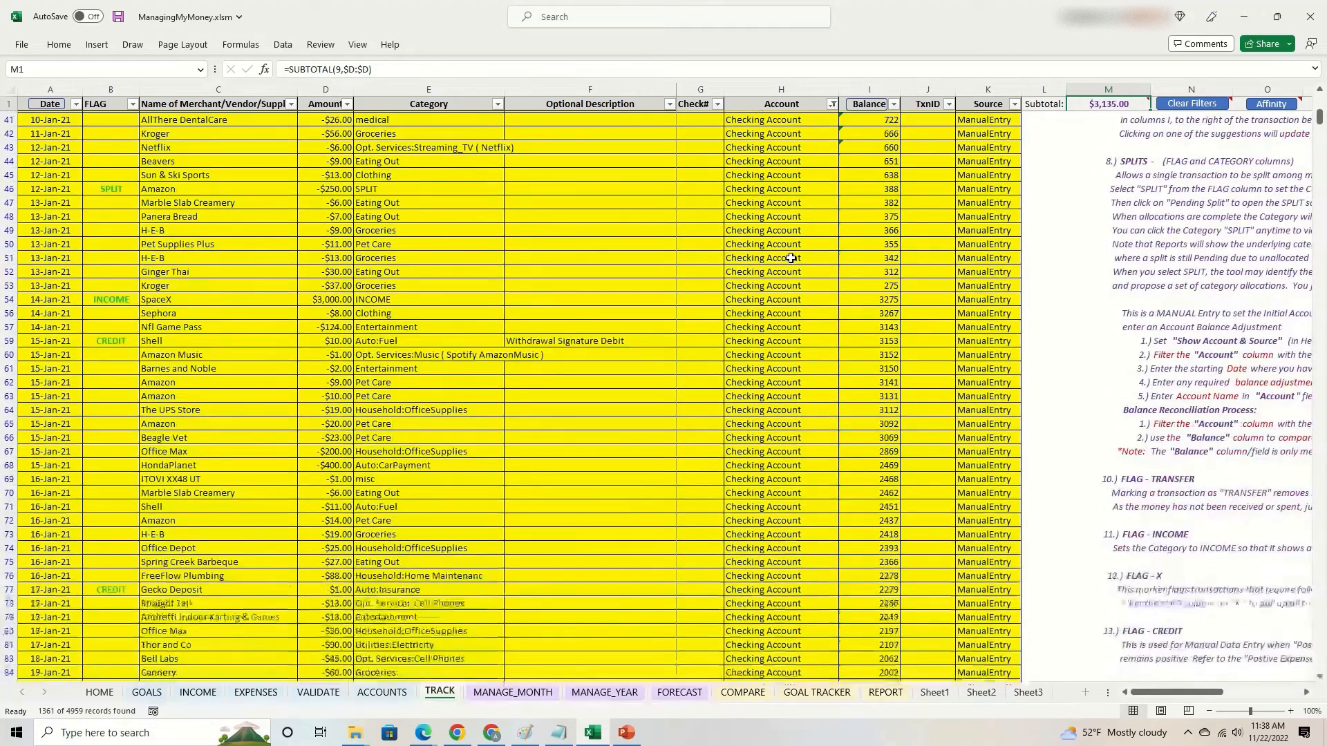
scroll(789, 257, down, 18)
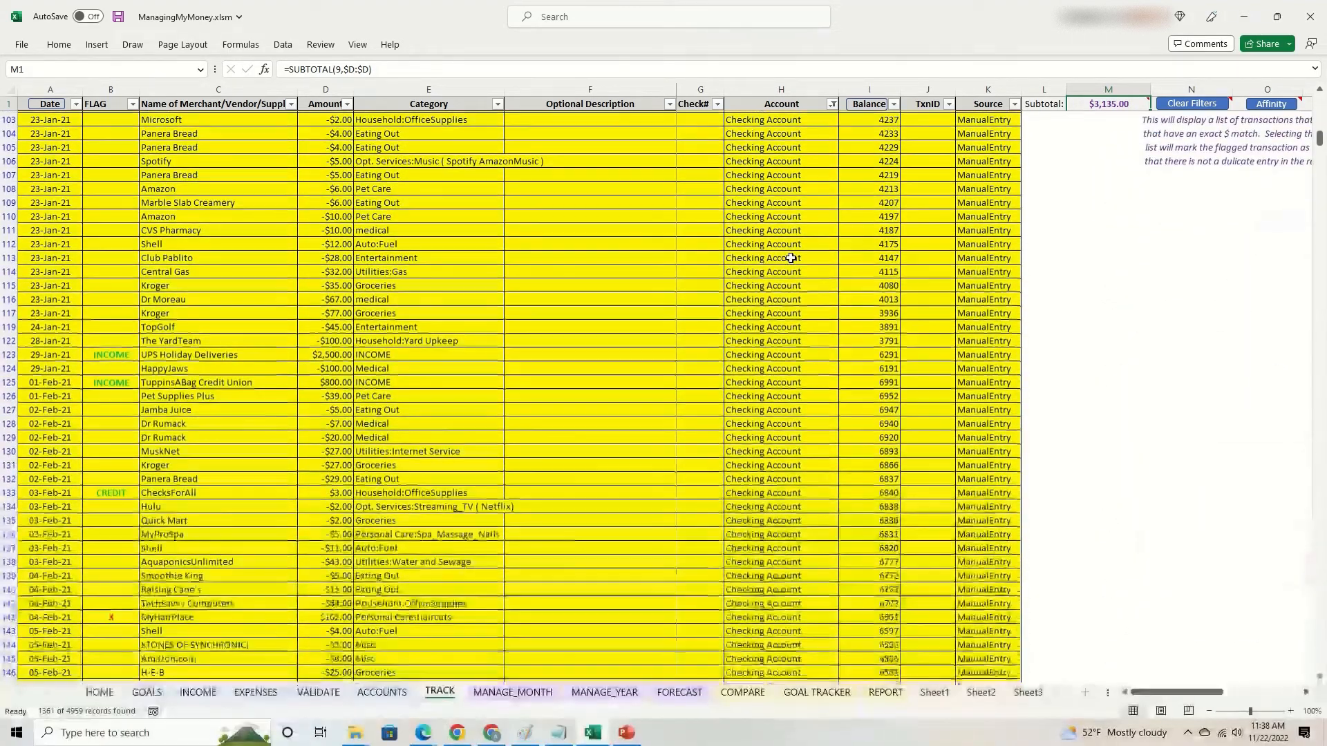
scroll(790, 258, down, 10)
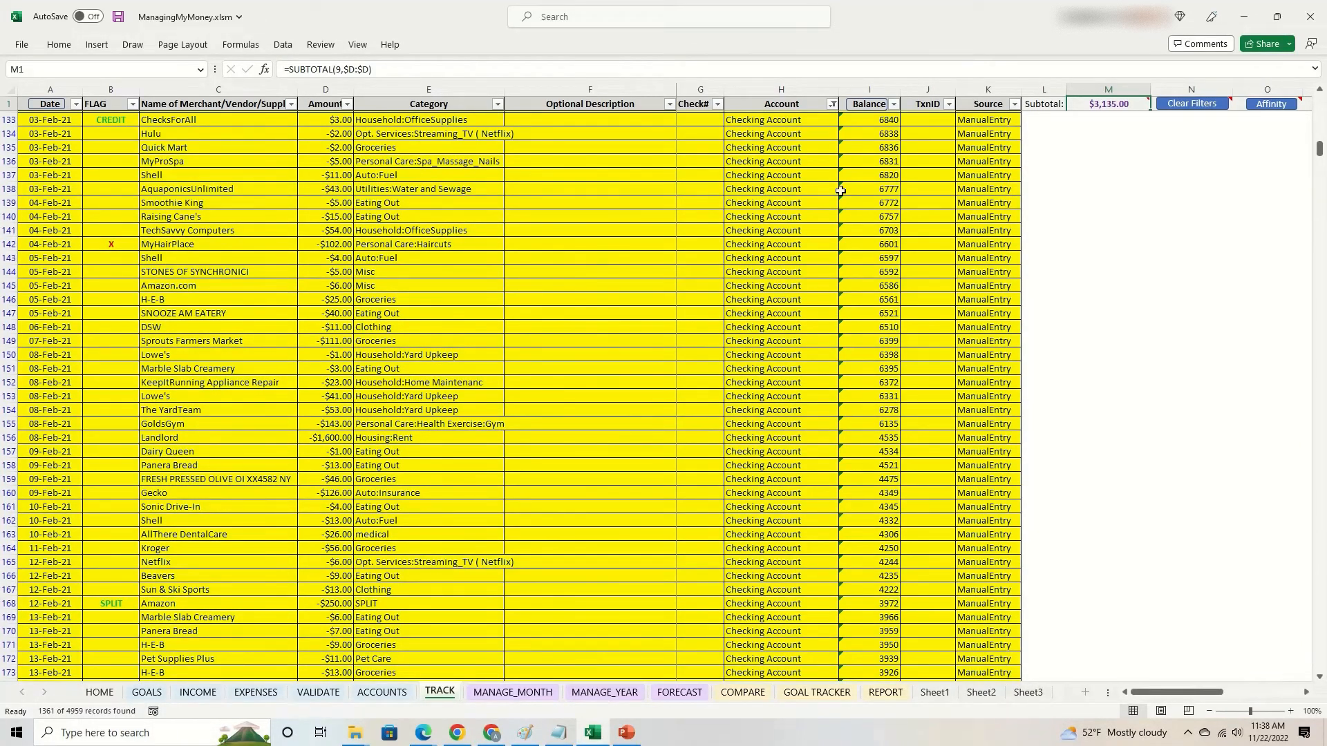
click(872, 230)
click(876, 270)
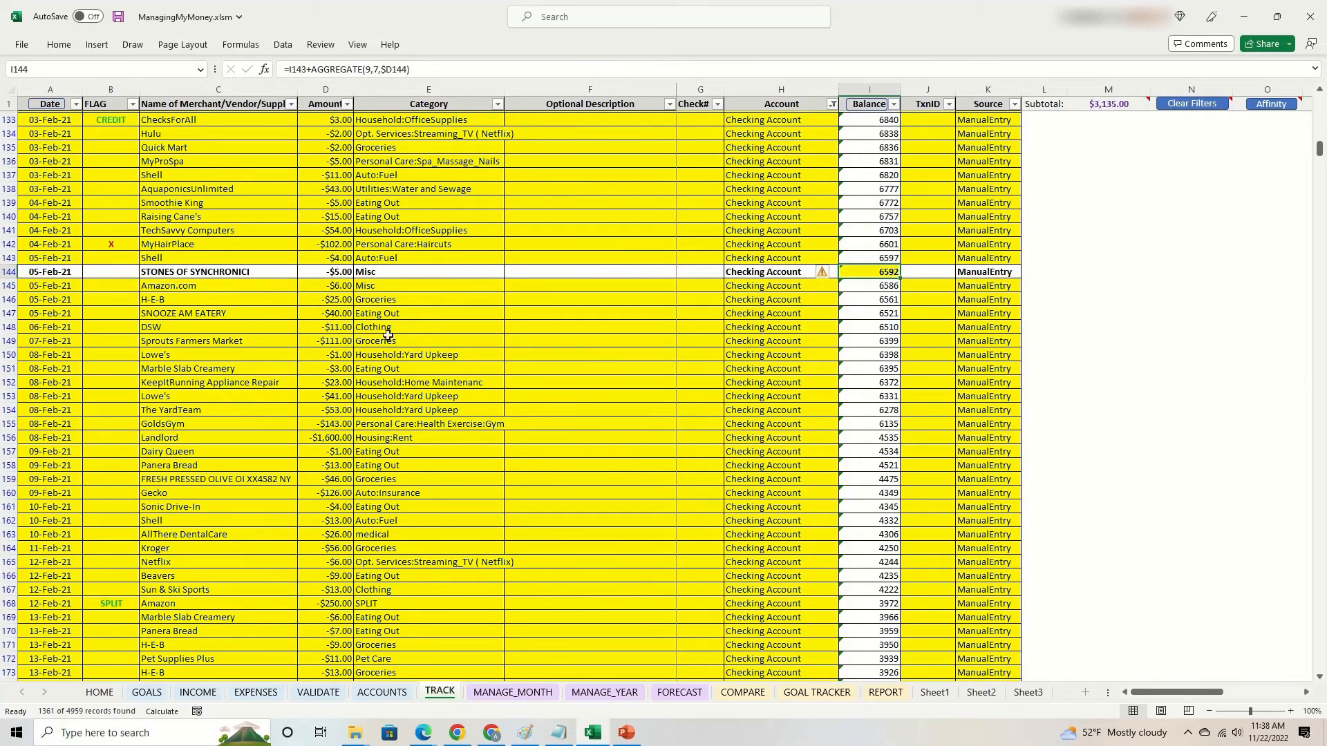
click(51, 342)
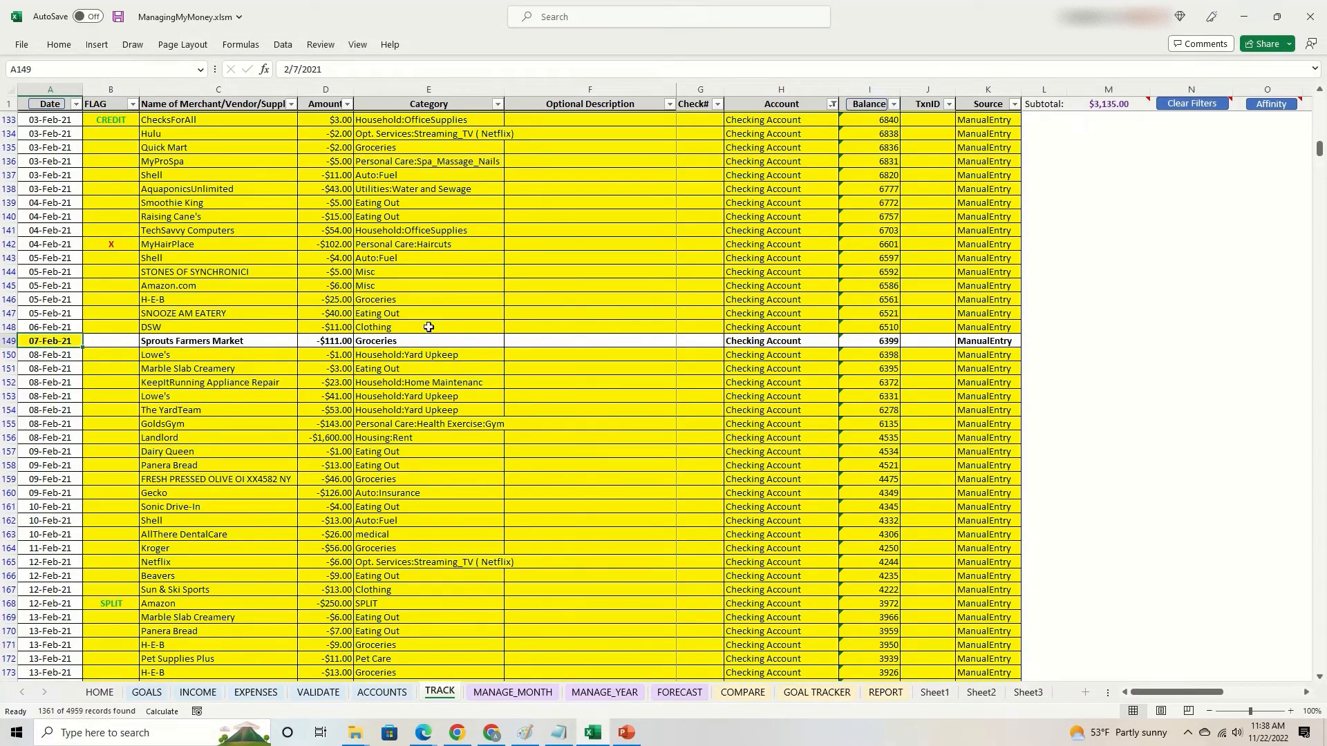
click(58, 535)
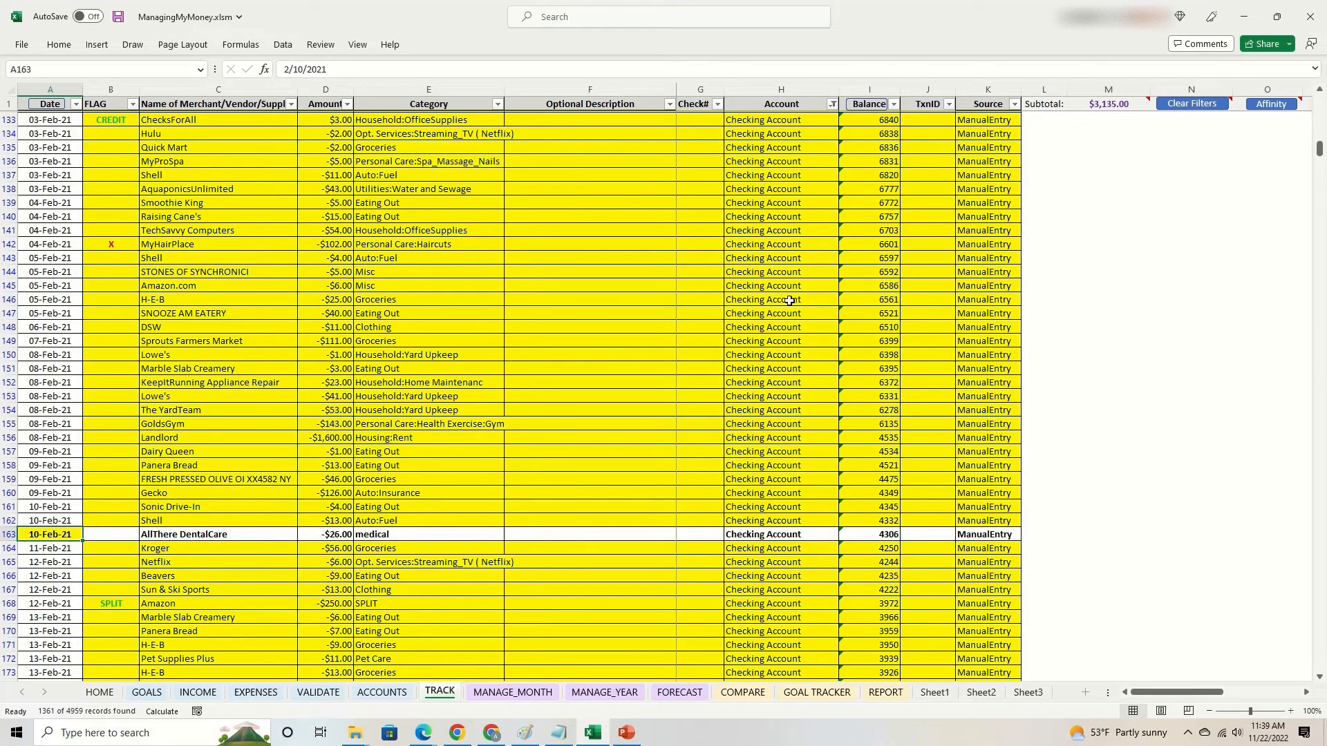
Open the bottom balance panel for account reconciliation and compare the early-February running balances with the last transaction and empty entry rows
click(608, 258)
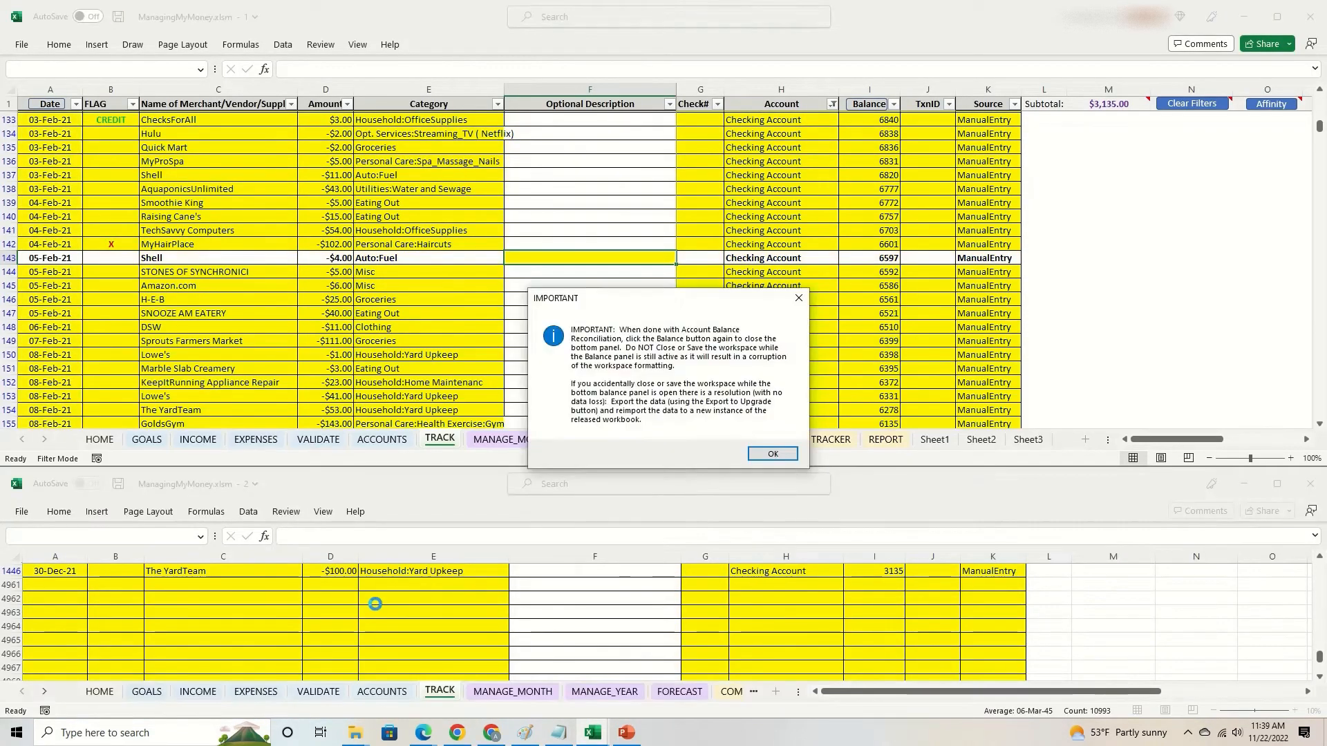
click(760, 455)
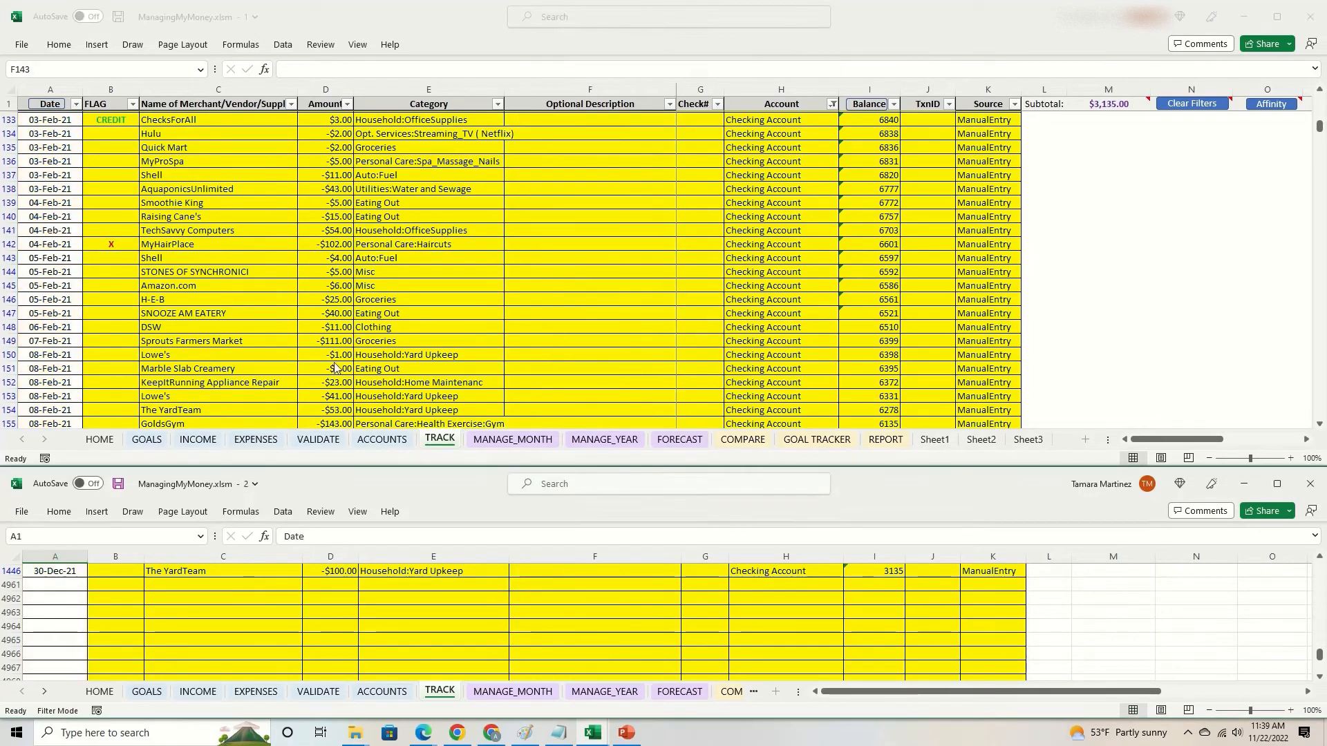
scroll(373, 293, down, 6)
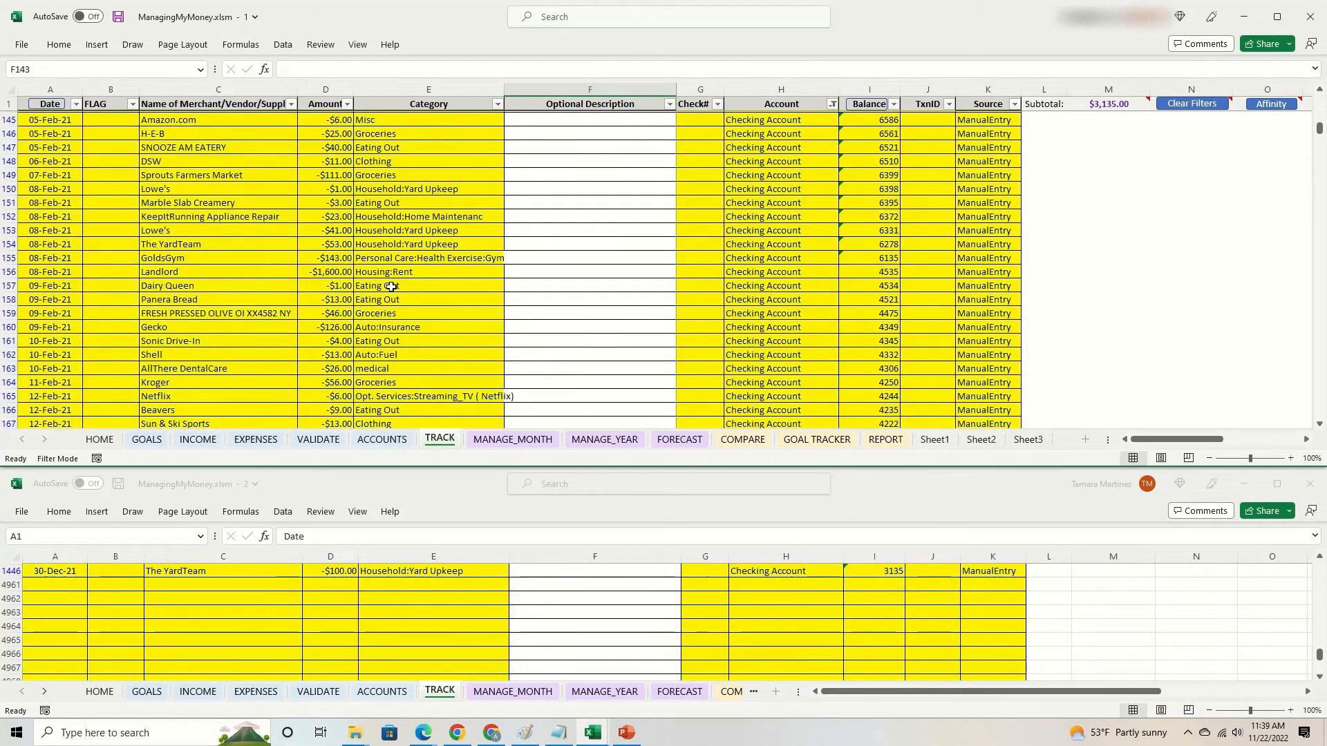
scroll(391, 286, up, 3)
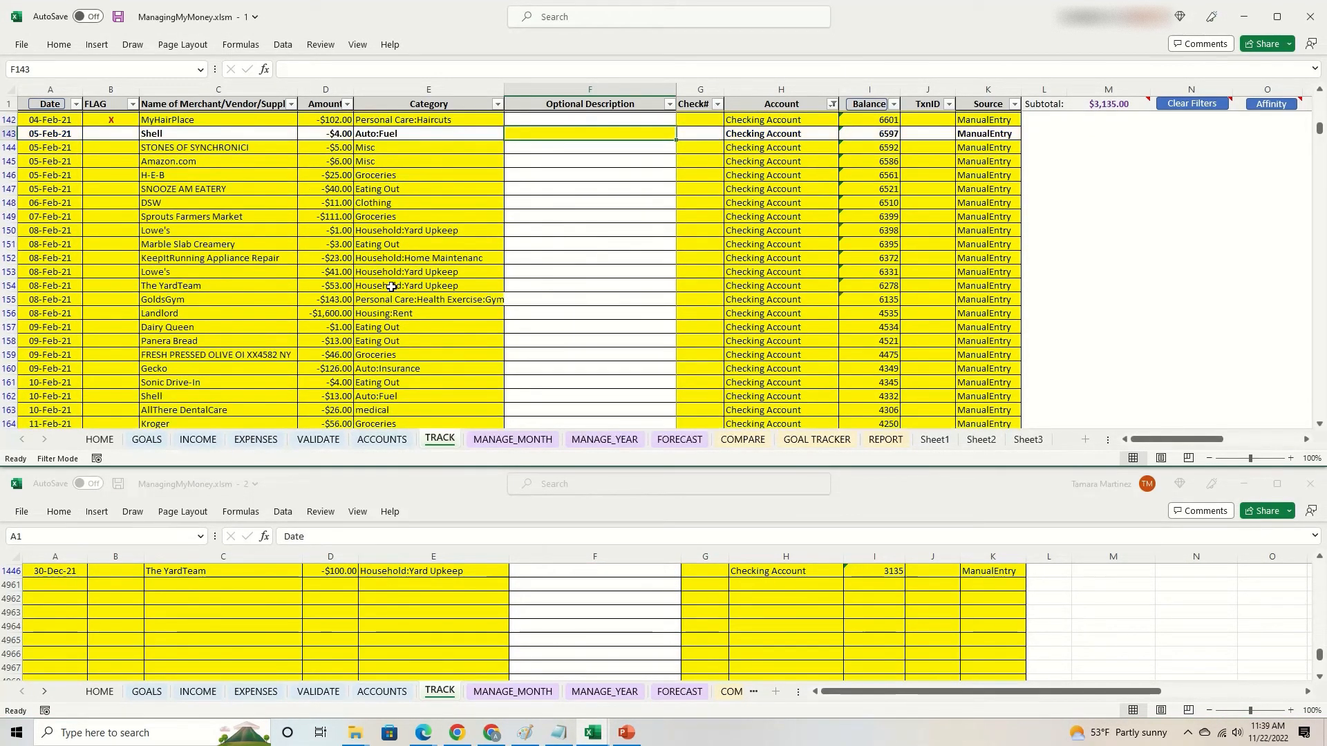
click(878, 237)
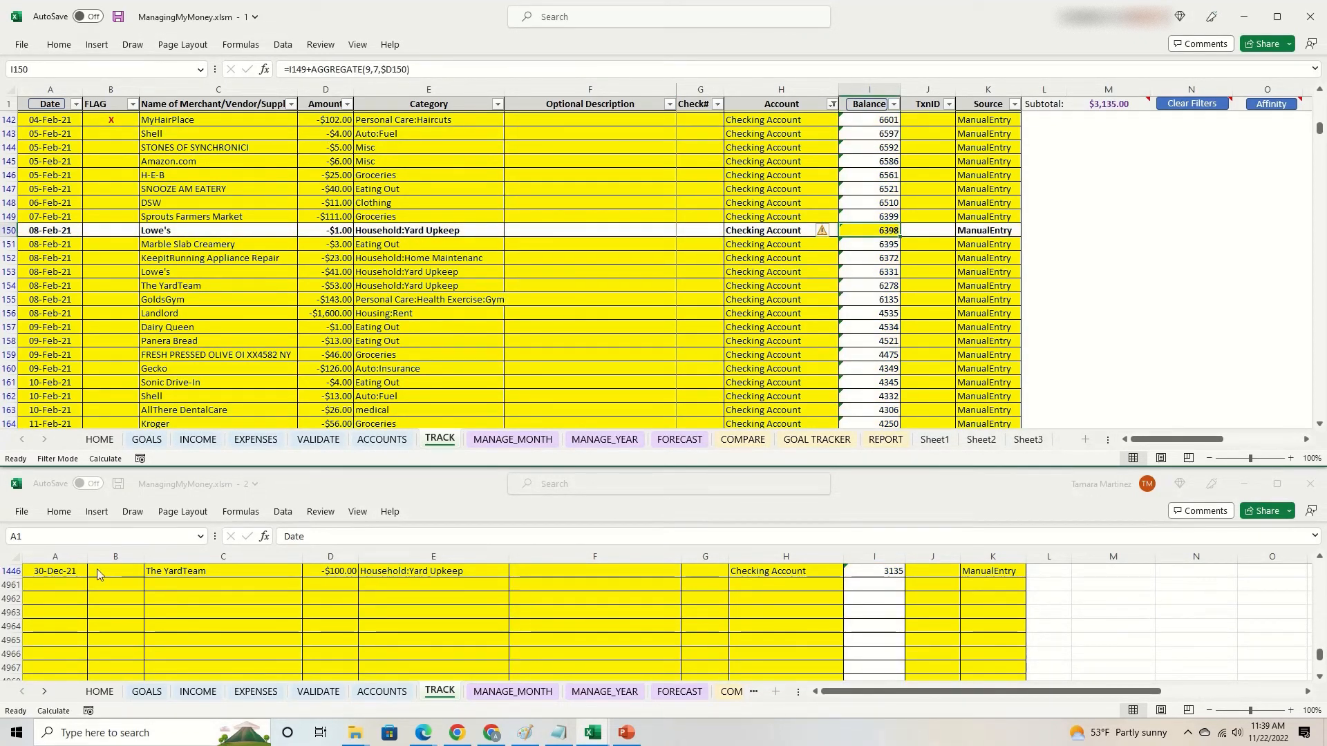
click(69, 584)
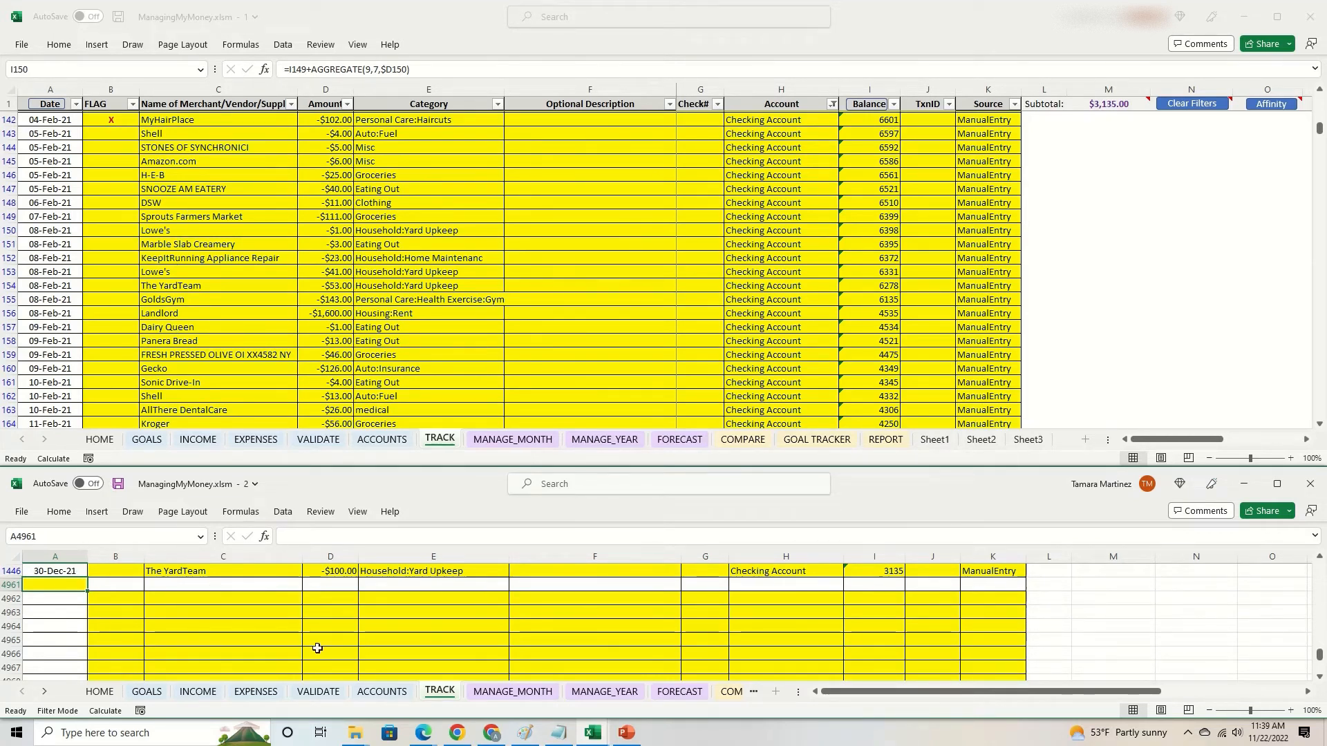
click(123, 218)
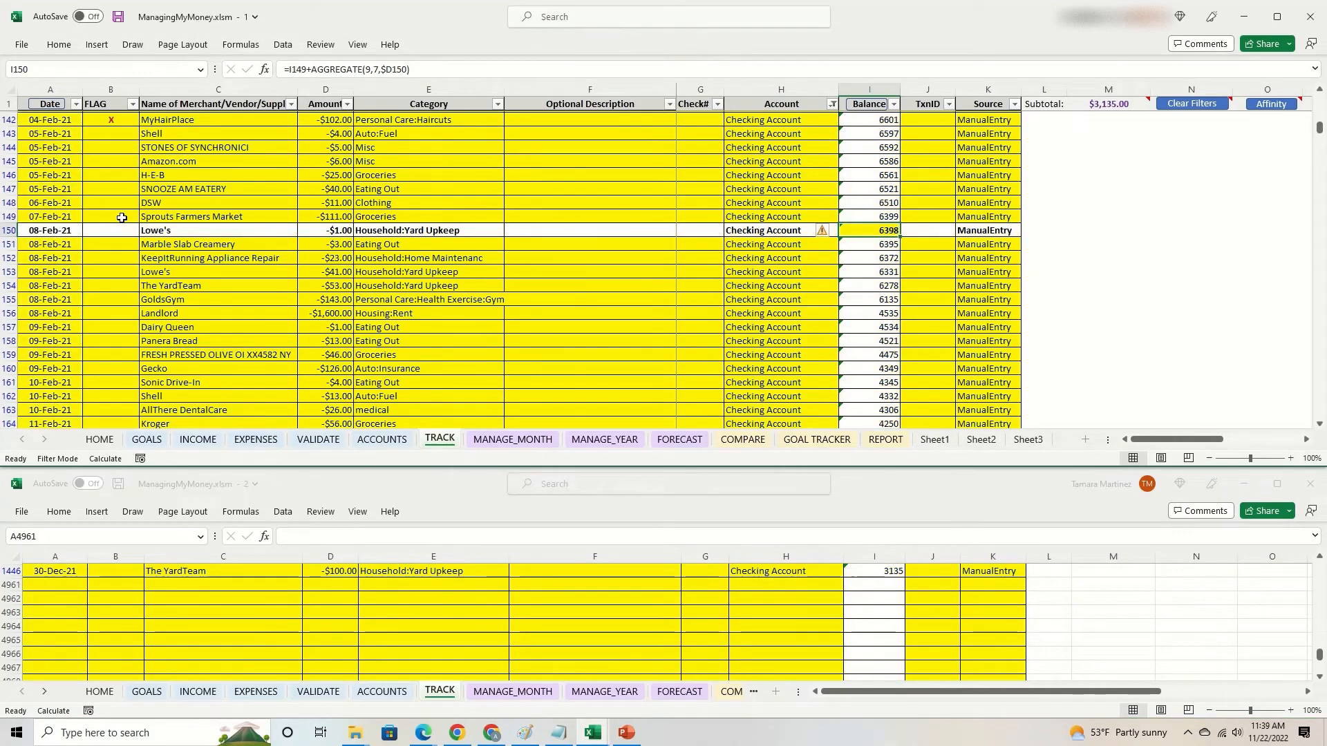
Sort the transactions by date and close the bottom balance panel
click(50, 105)
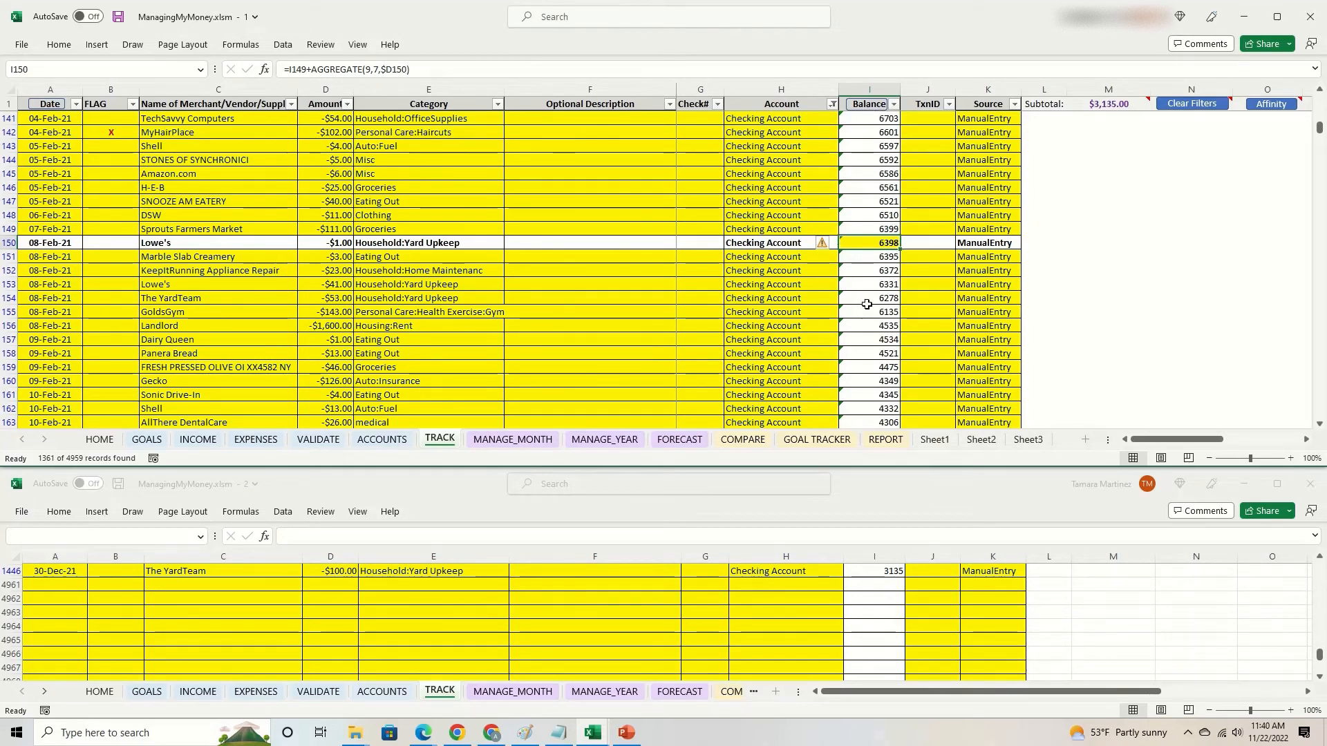
click(866, 109)
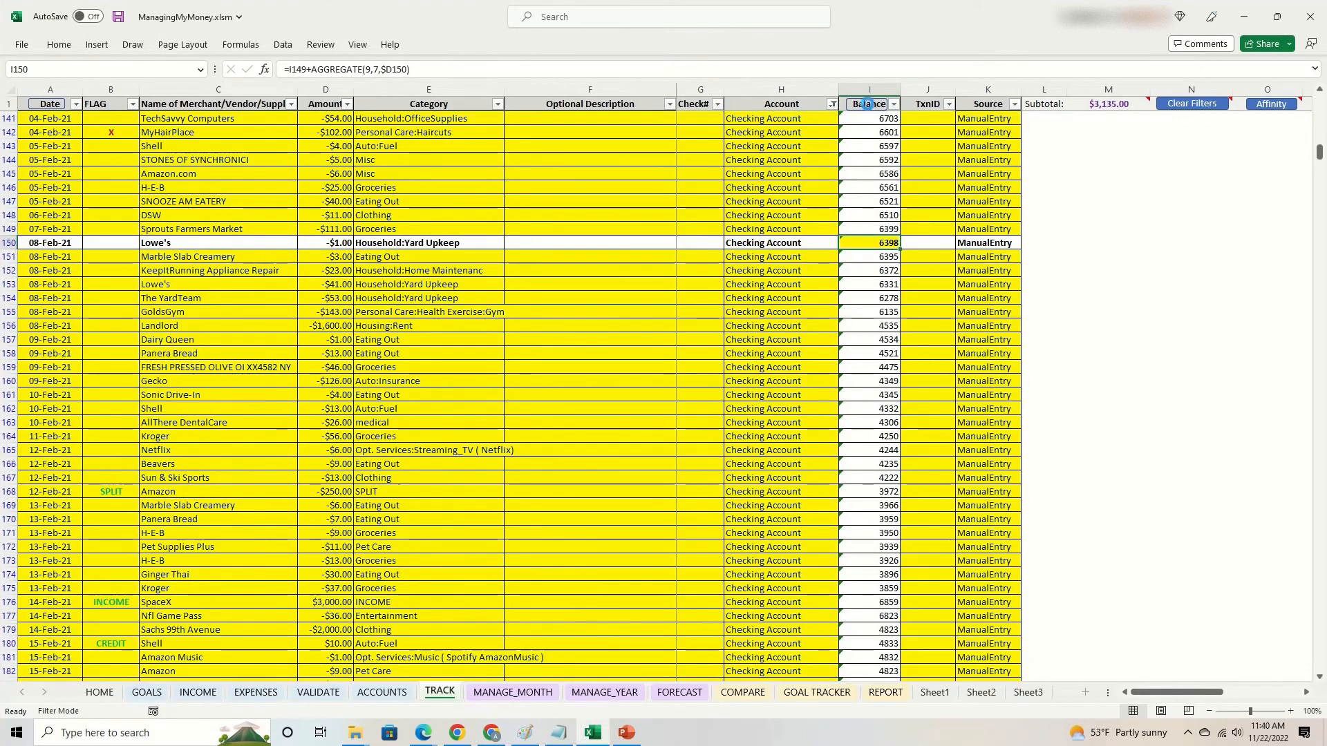
Reopen the bottom balance panel and select the 03-Feb-21 Shell transaction in the upper transaction list
click(869, 108)
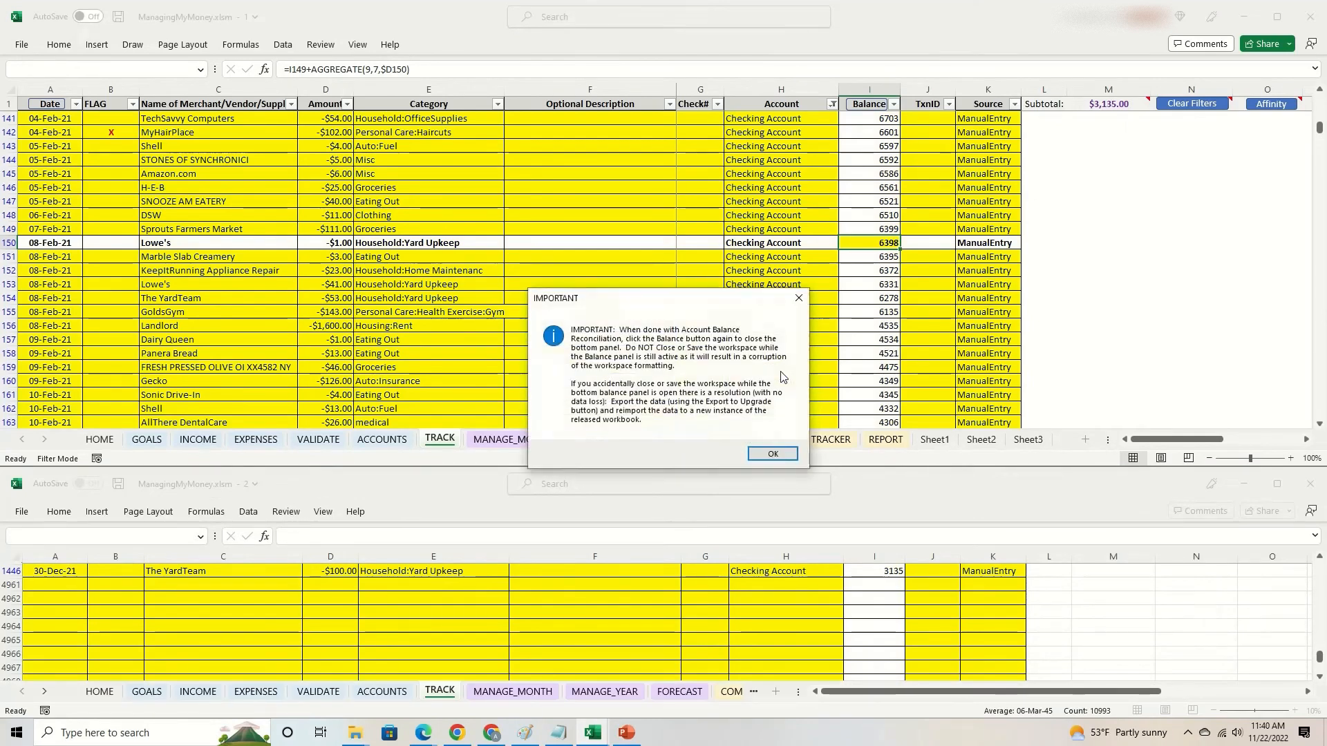
click(773, 453)
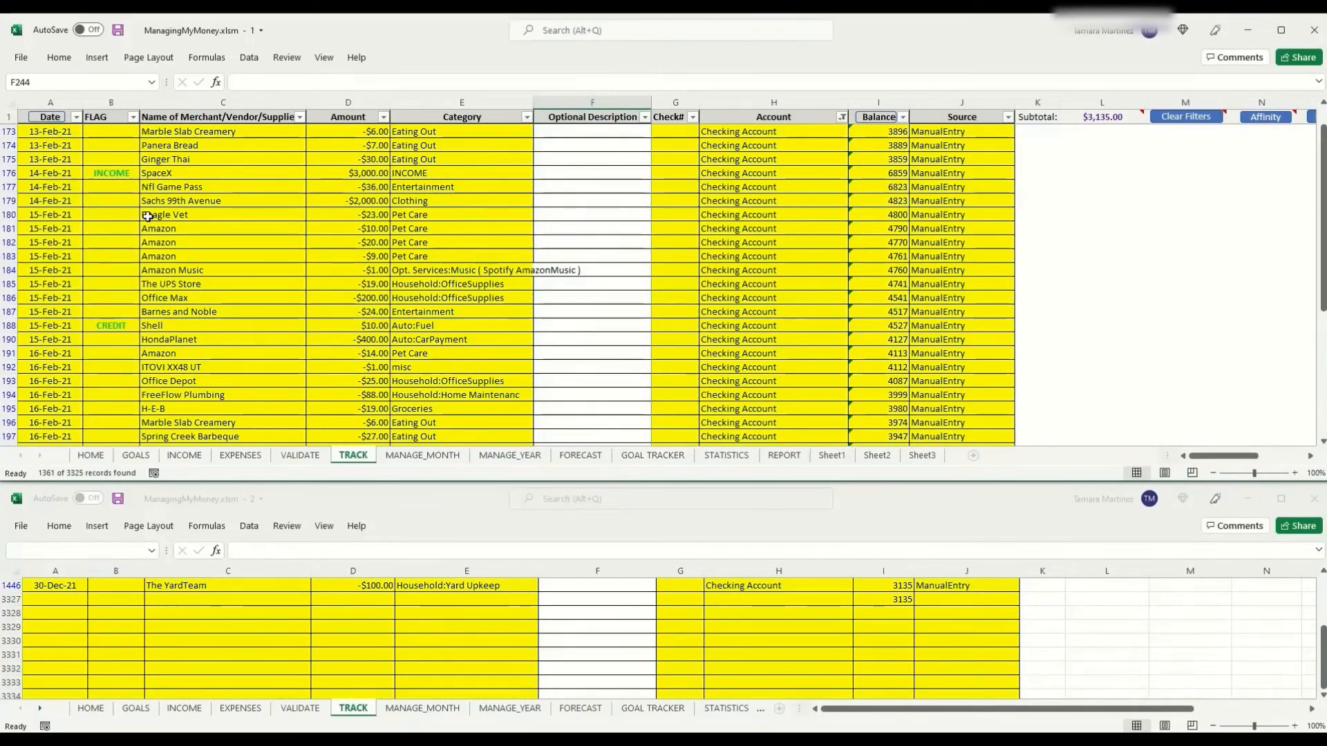
scroll(148, 216, up, 1)
scroll(148, 216, up, 9)
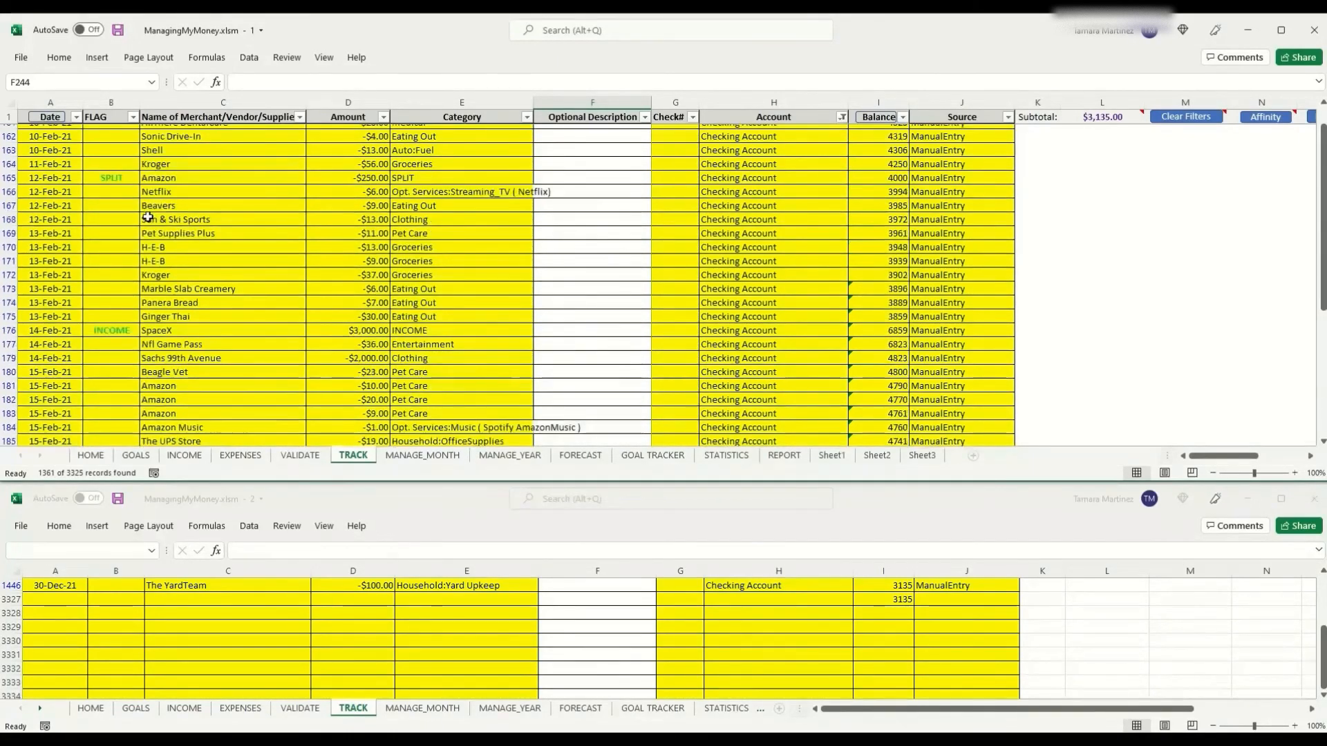
scroll(147, 217, up, 3)
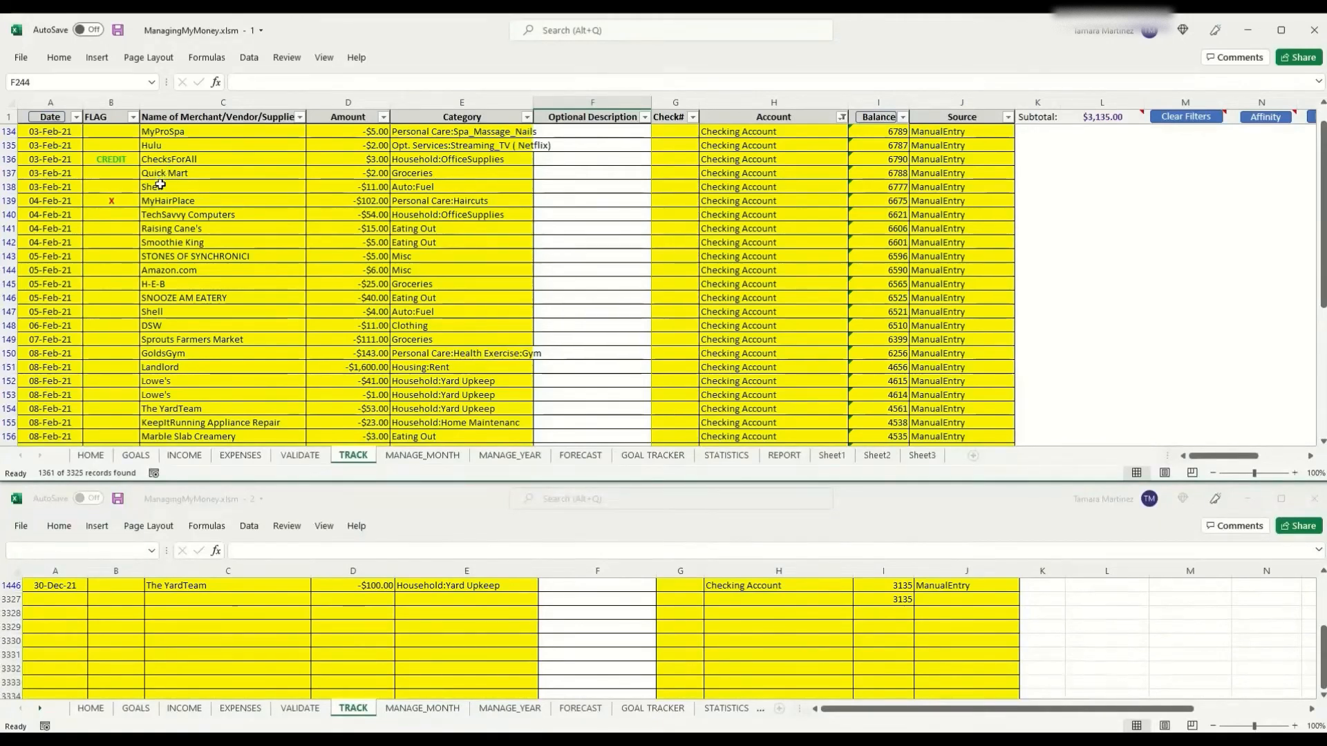
click(159, 186)
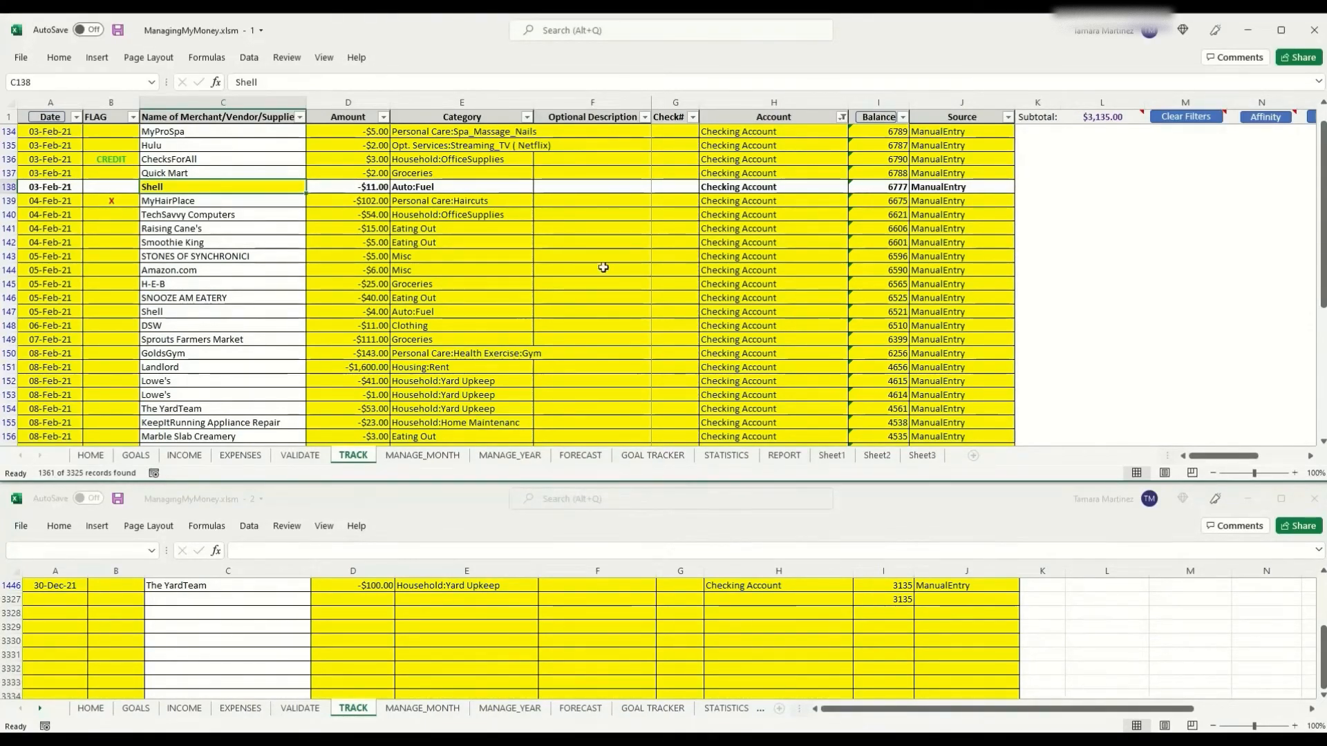
scroll(420, 281, up, 1)
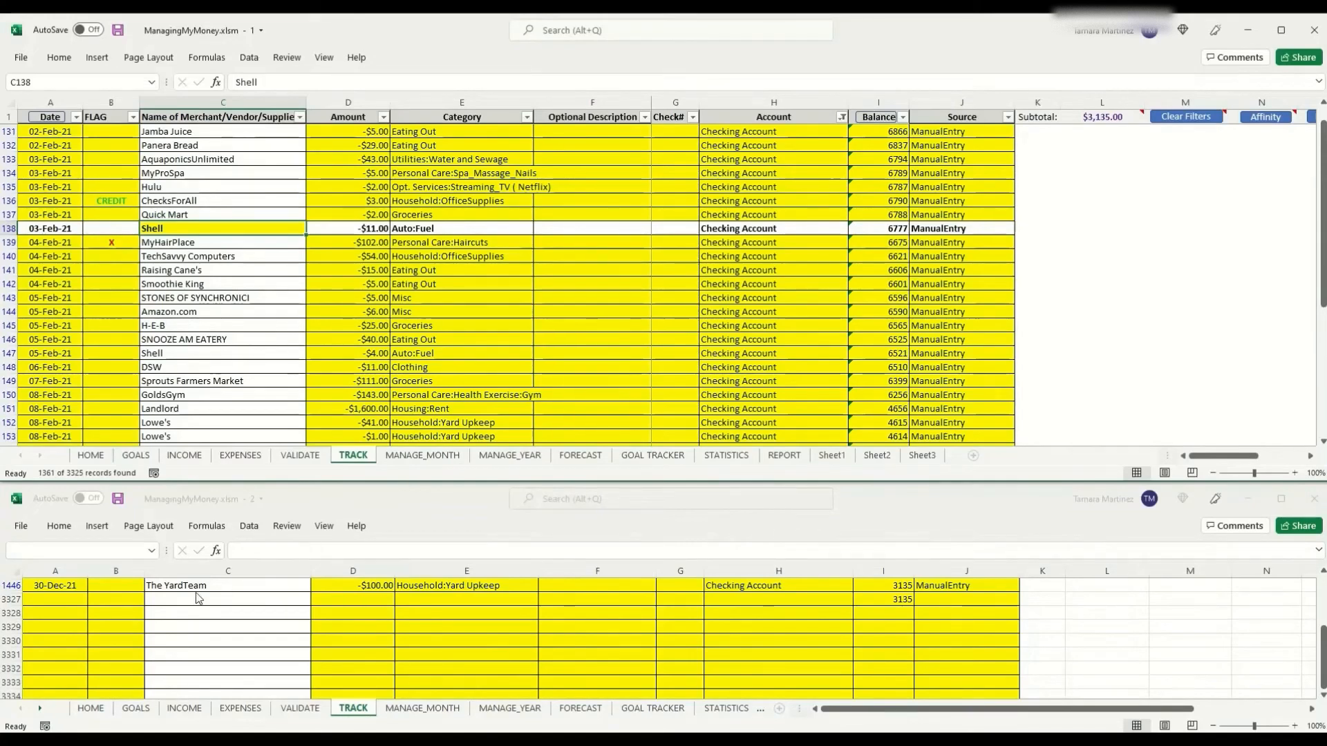
Start a new transaction in the first empty row of the bottom panel with date 03 Feb 2021 and merchant HEB
click(53, 596)
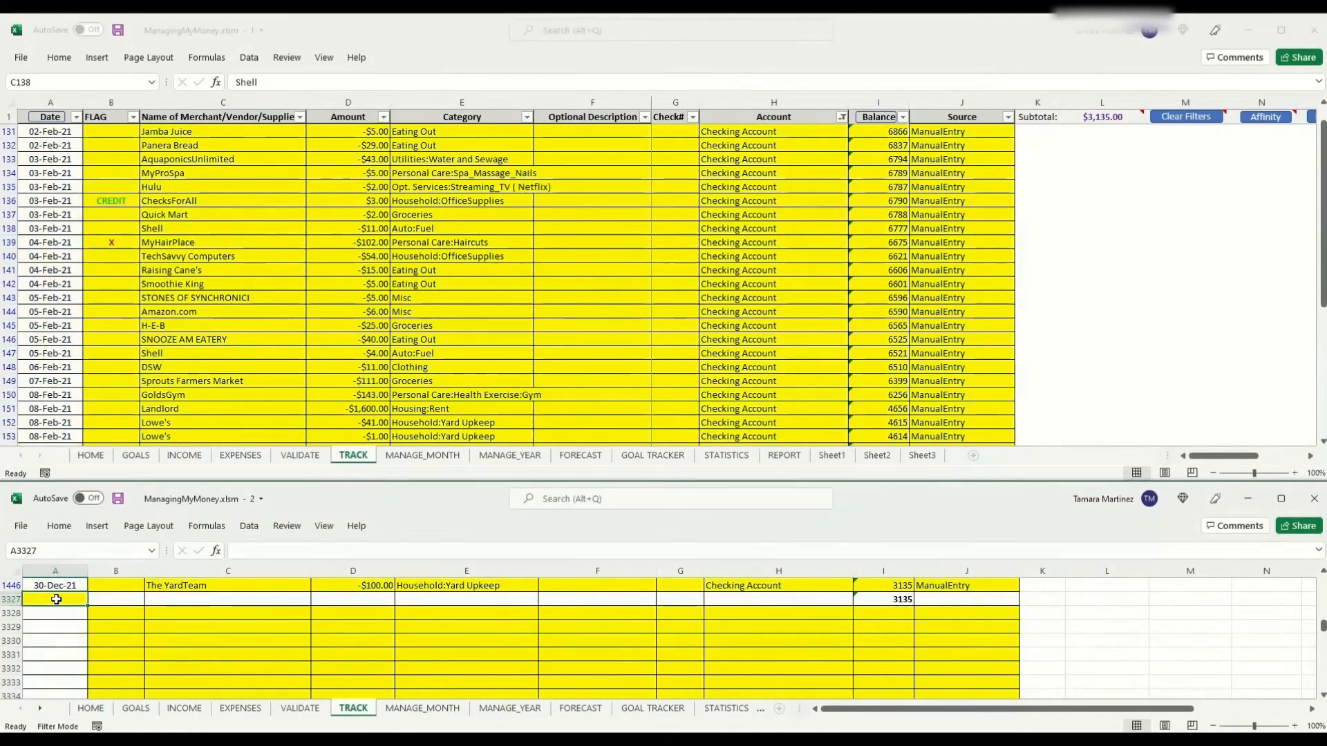
text(03 Feb 2021)
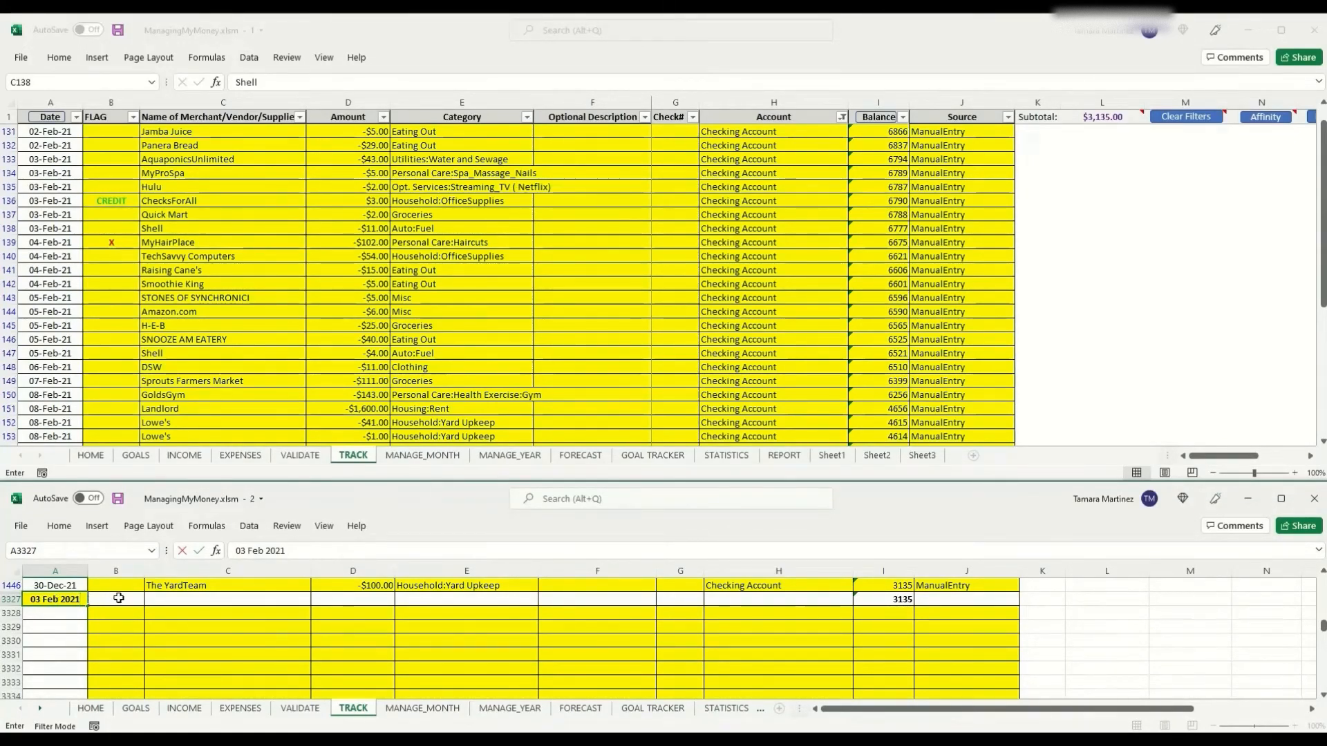
key(Tab)
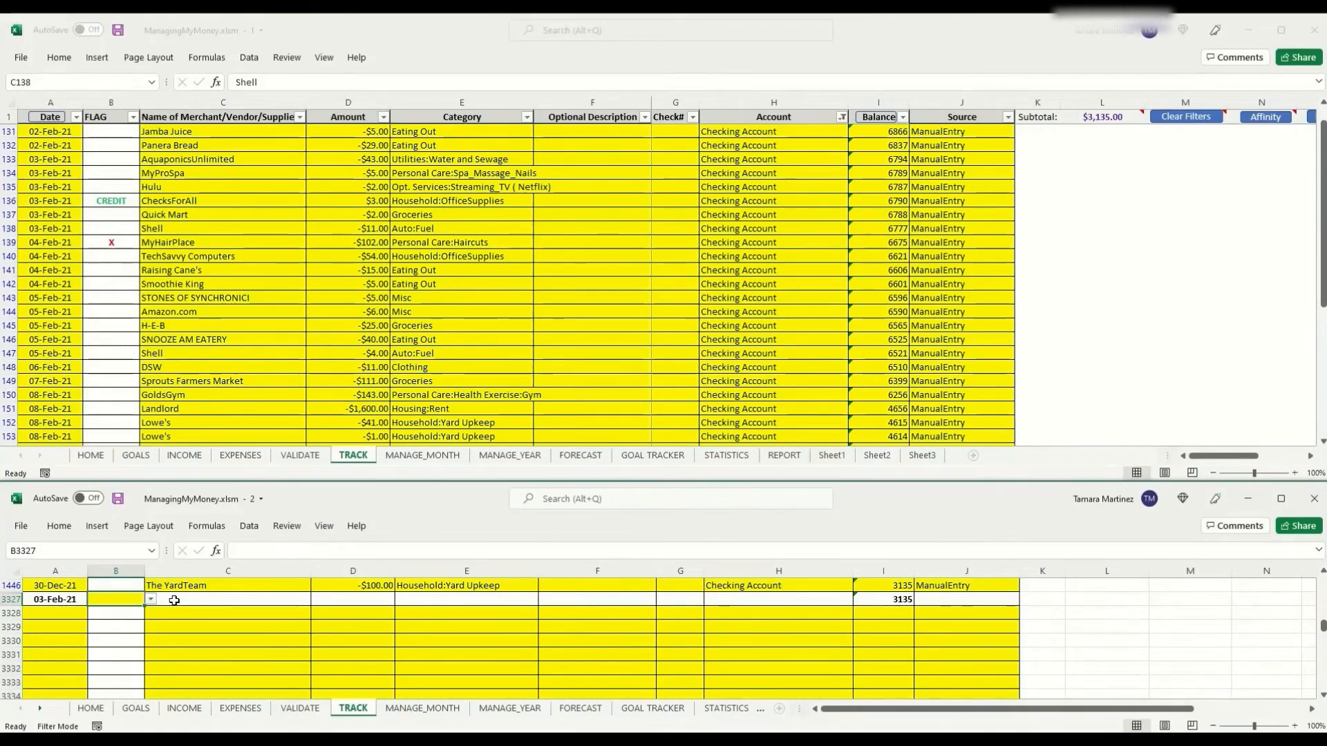
key(Tab)
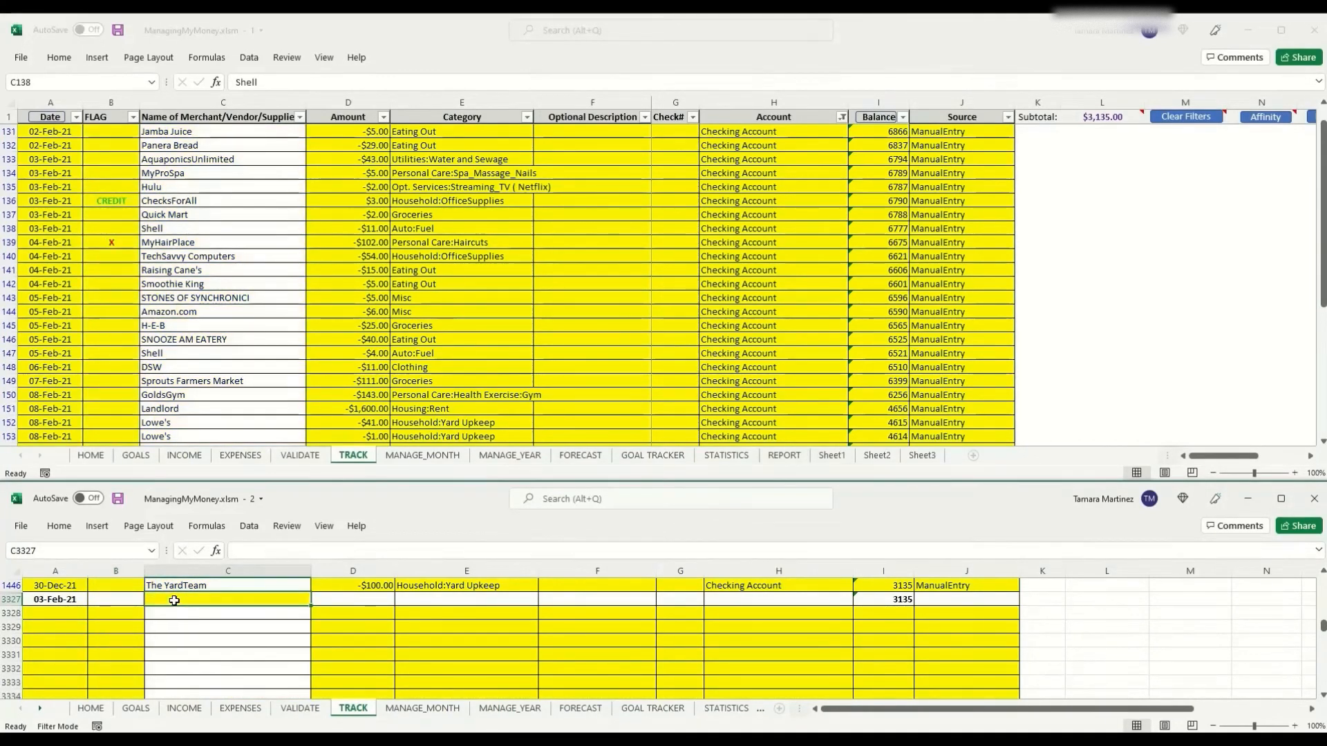
text(HEB)
key(Tab)
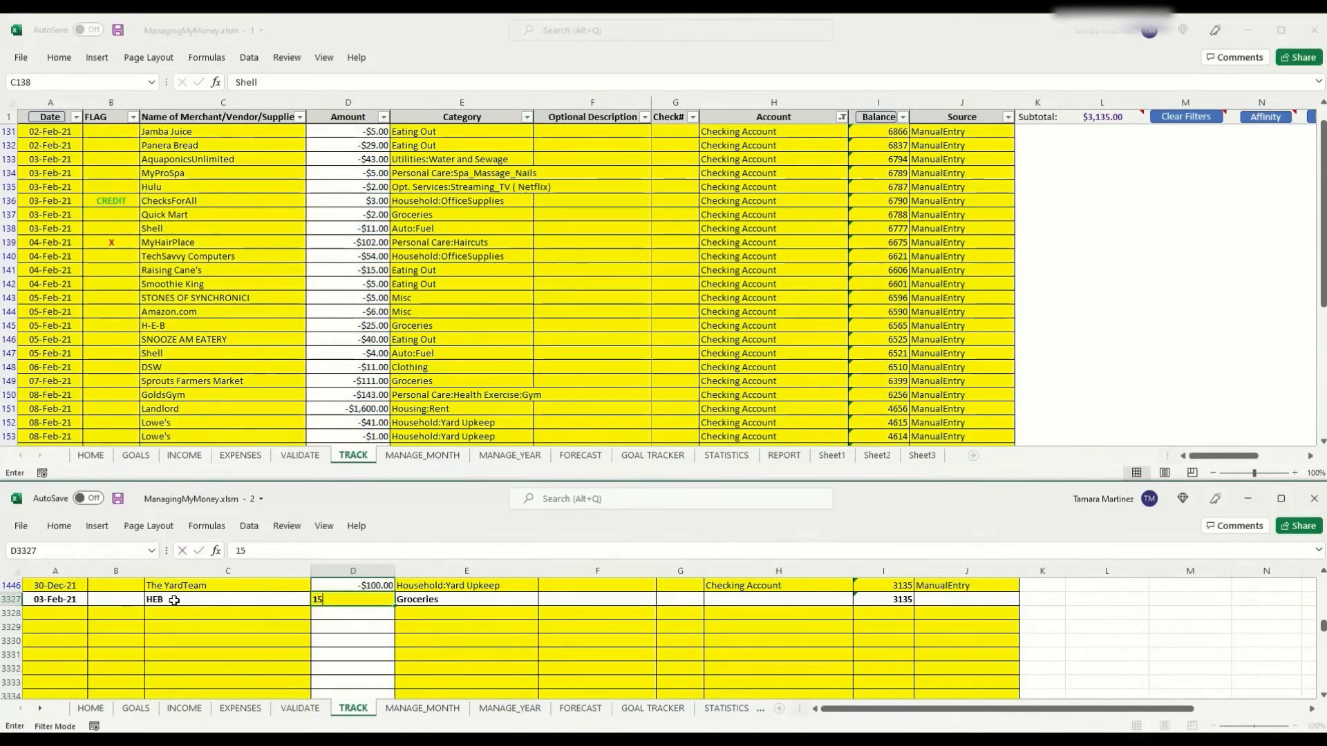
Complete the HEB transaction with an amount of 15.50 and Checking Account as its account
text(15.50)
key(Tab)
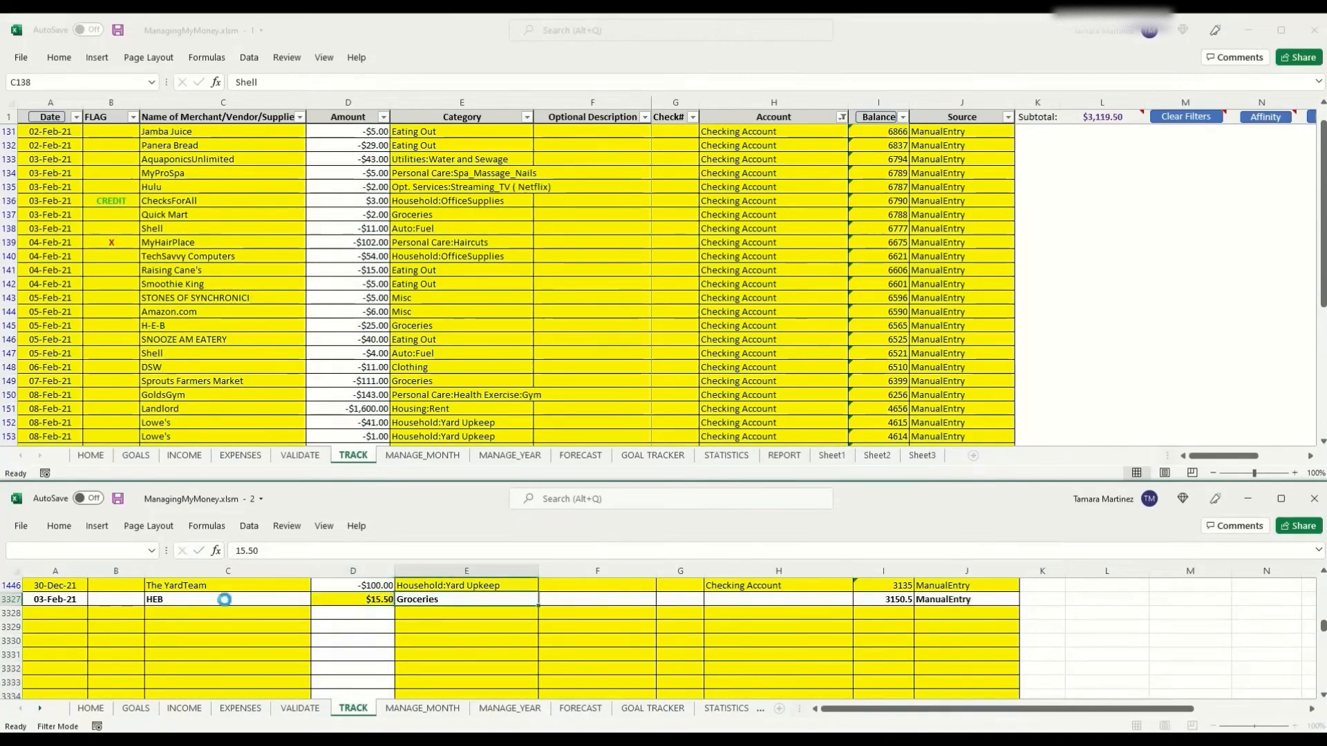
click(753, 599)
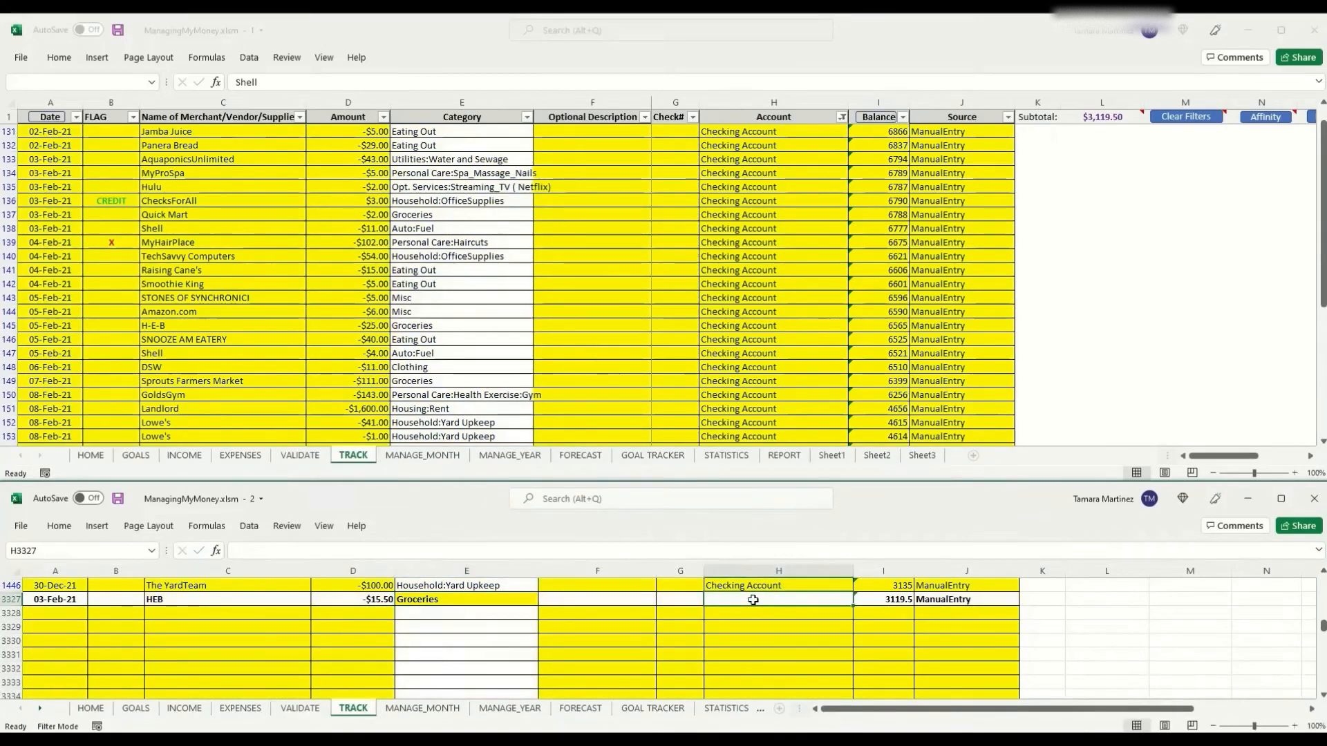
text(Checking )
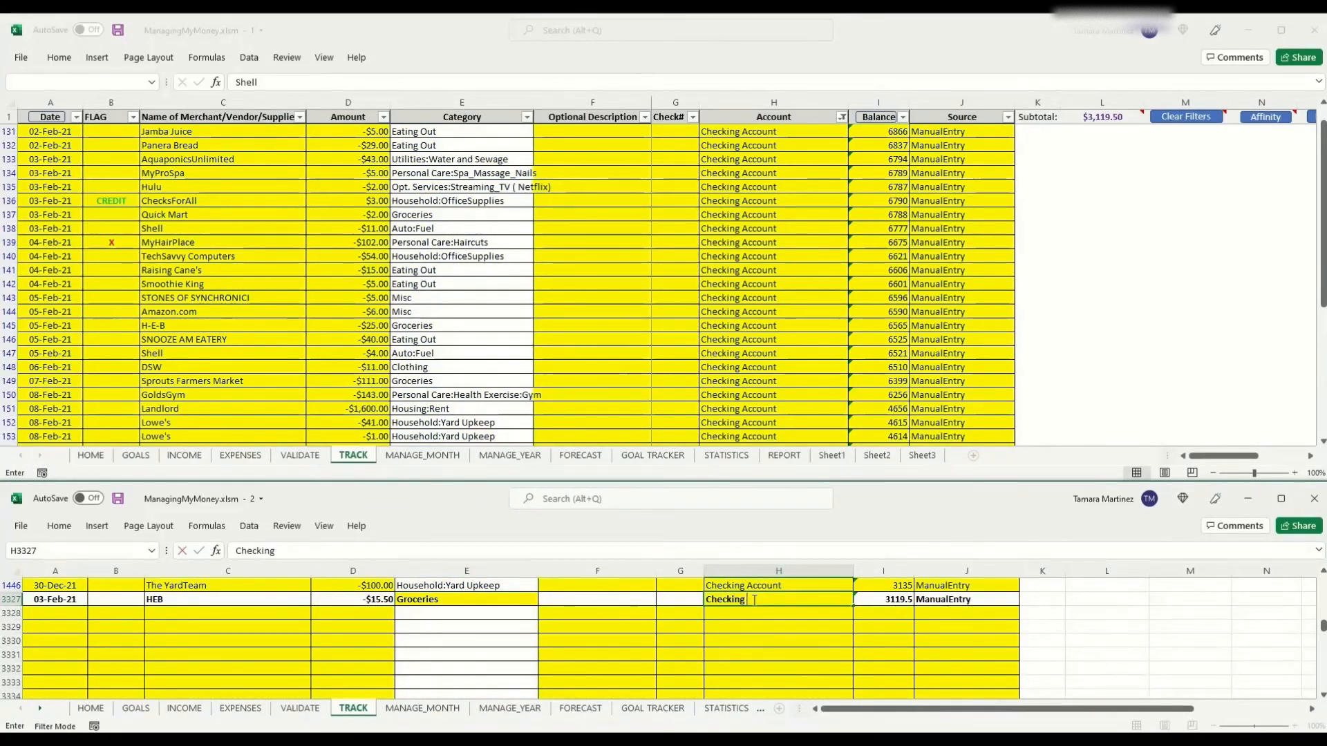
text(Account)
key(Return)
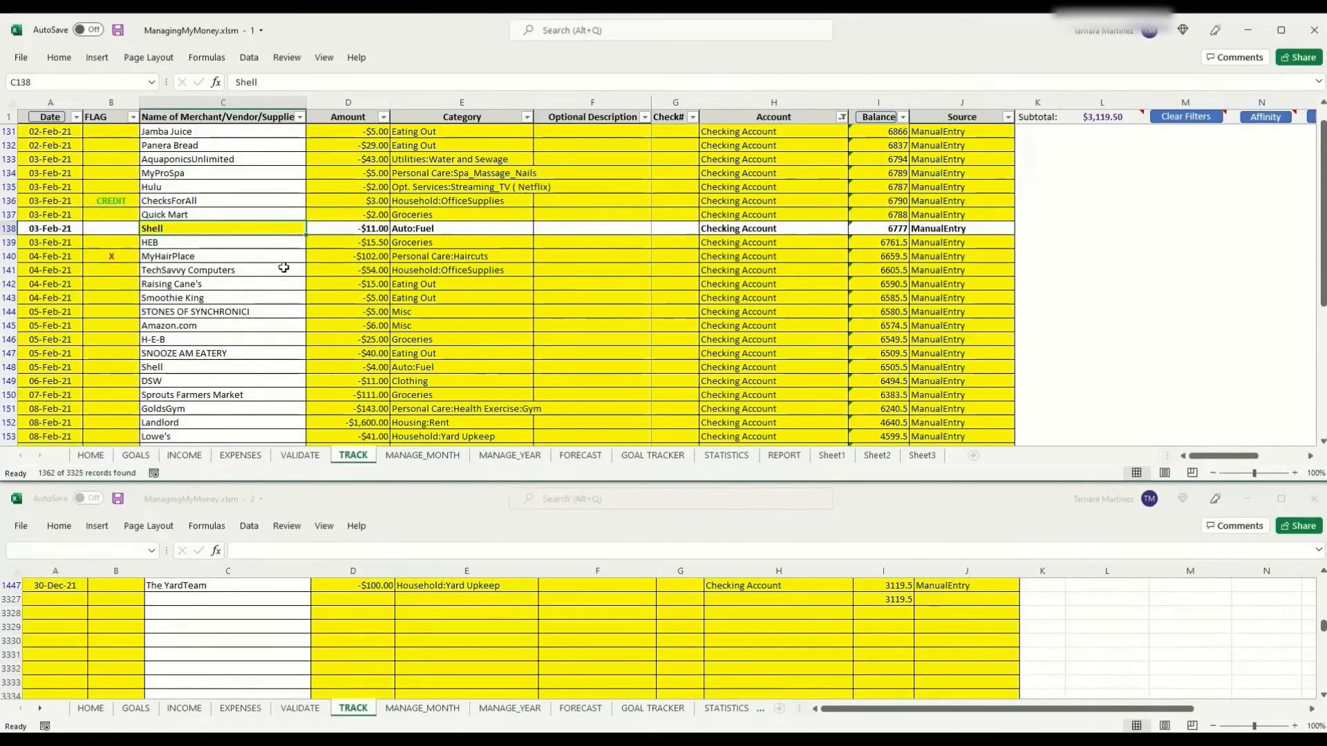
Review the running balances in the upper list up to mid-February and select the 13-Feb-21 Ginger Thai transaction
scroll(248, 270, down, 4)
scroll(248, 269, down, 4)
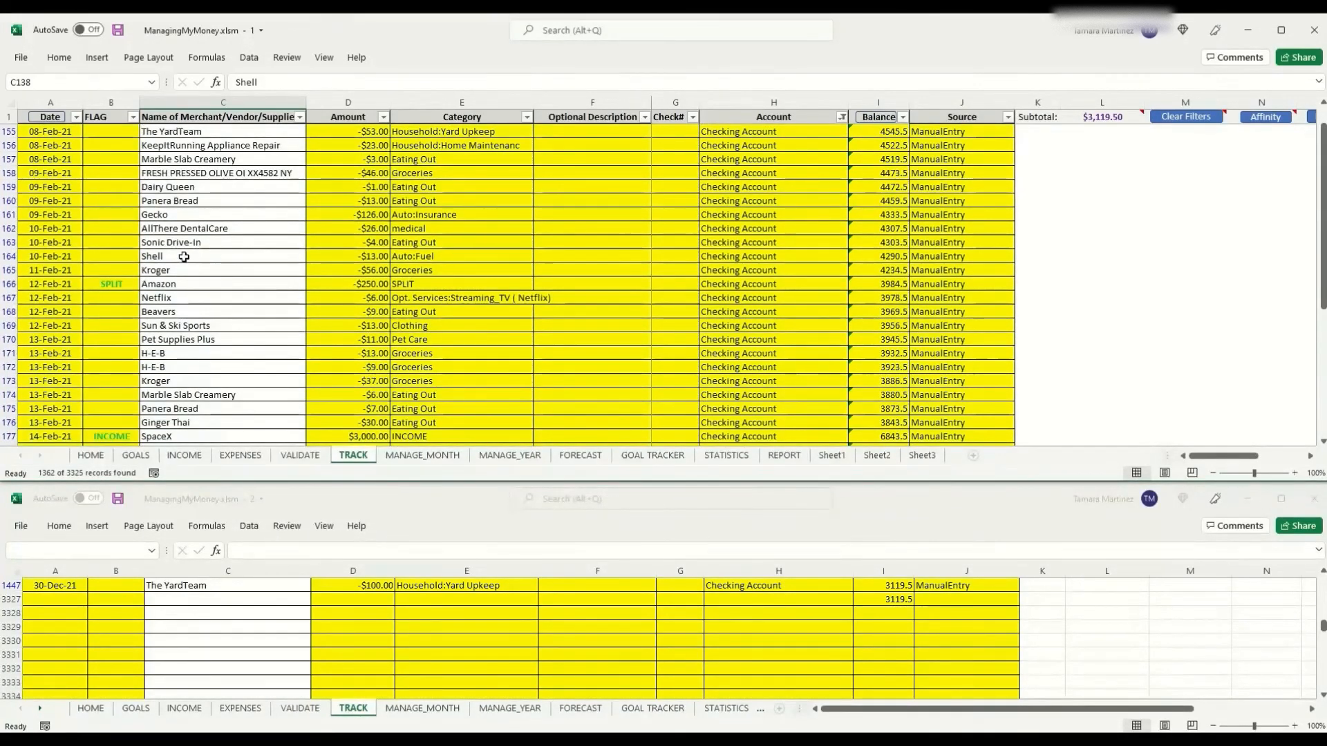
scroll(184, 257, down, 3)
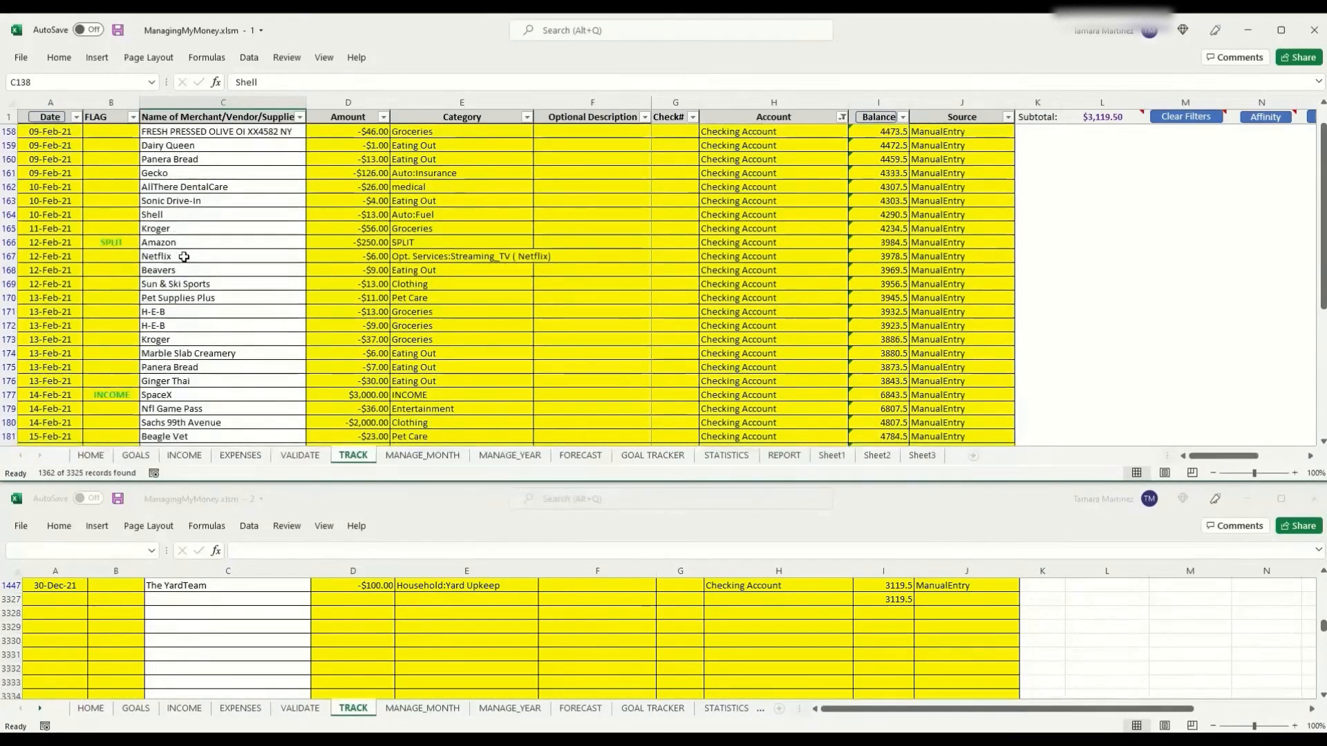
scroll(184, 257, down, 1)
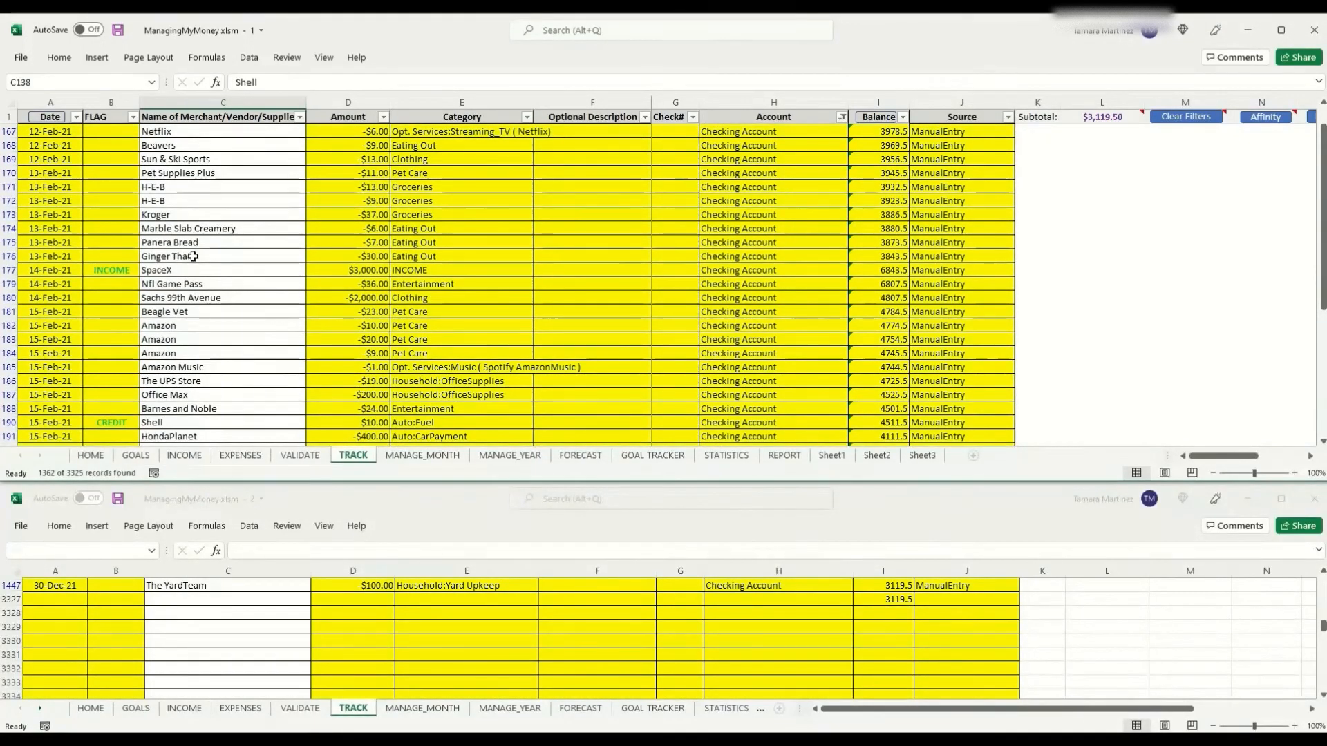
click(178, 257)
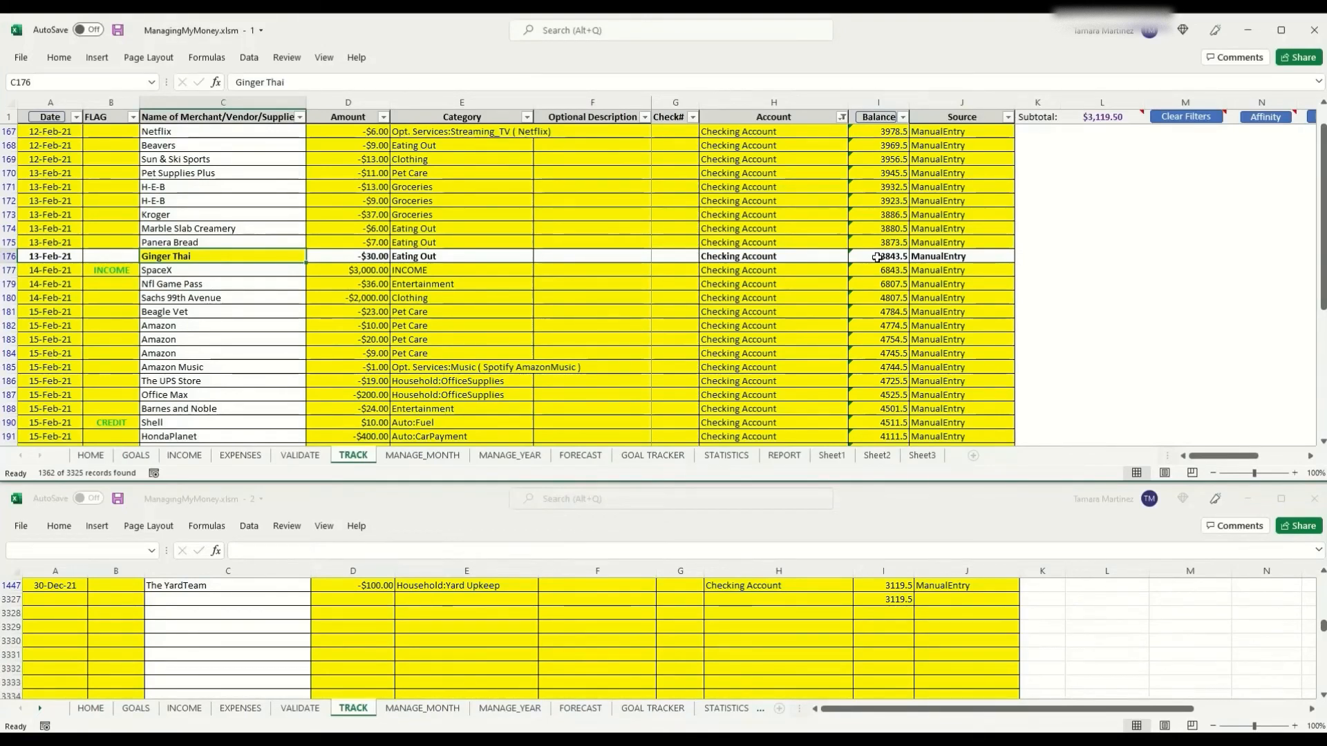
Start another transaction in the first empty row of the bottom panel with date 13 Feb 2021 and merchant Marble Slab Creamery
click(62, 598)
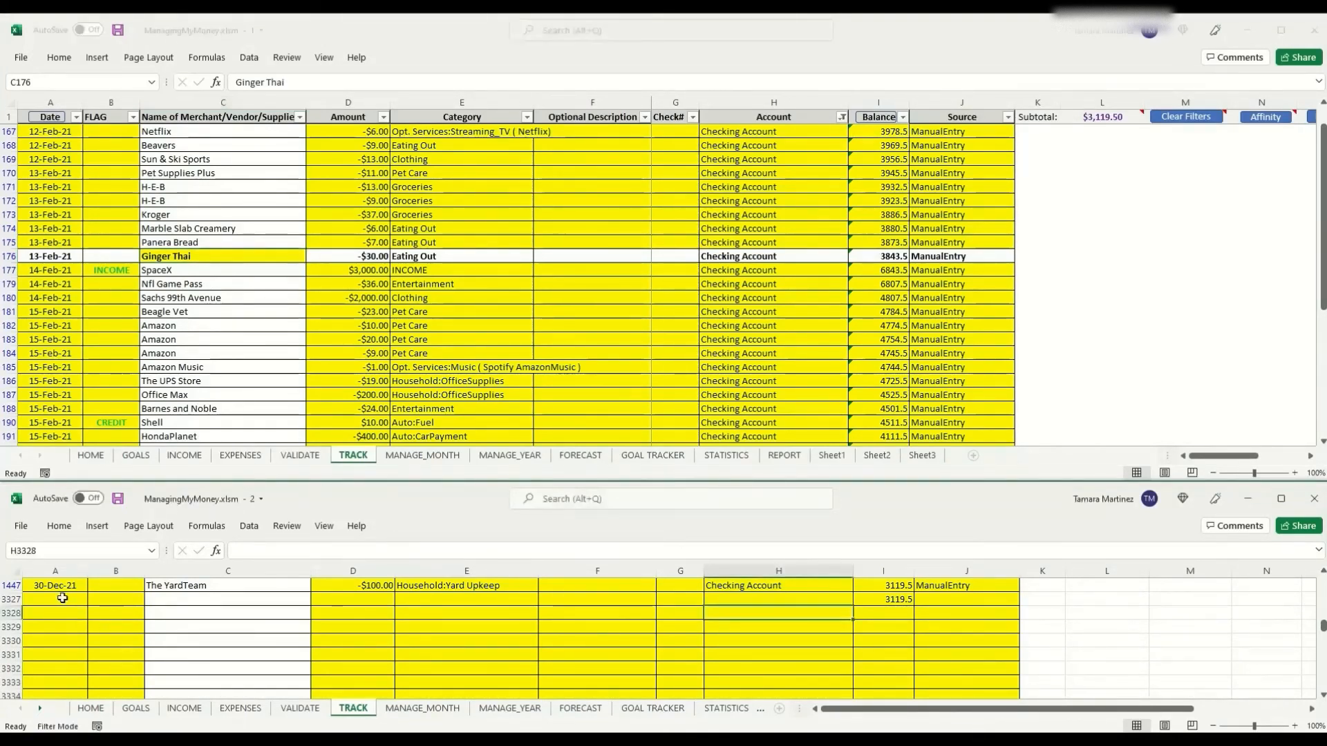
click(62, 598)
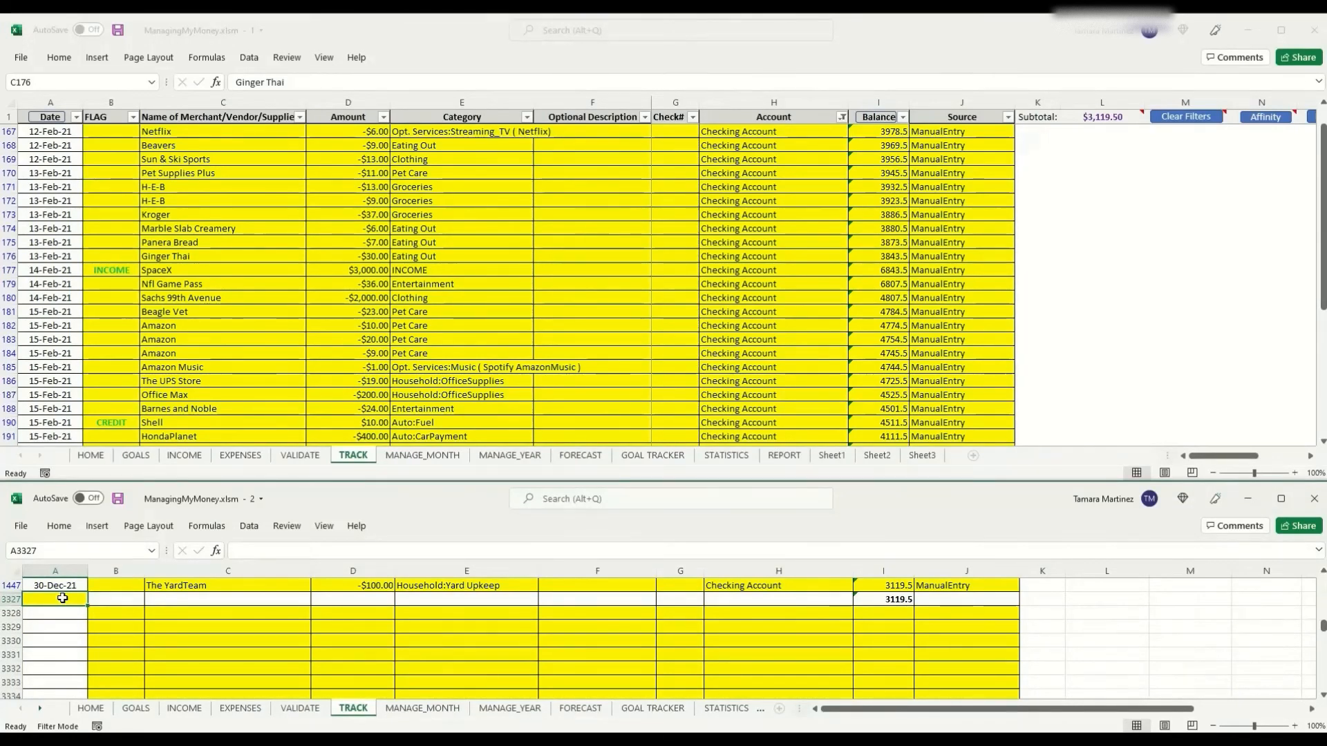
text(13 Feb)
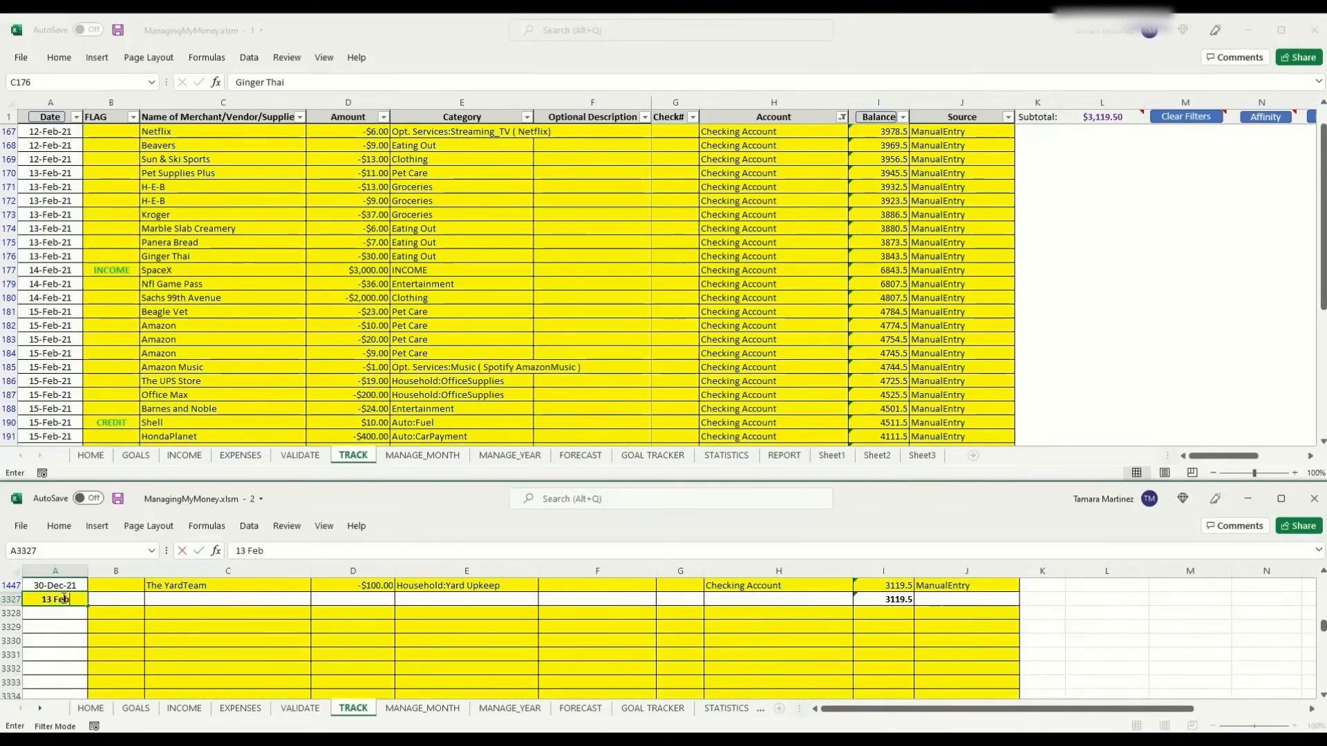
text( 2021)
key(Tab)
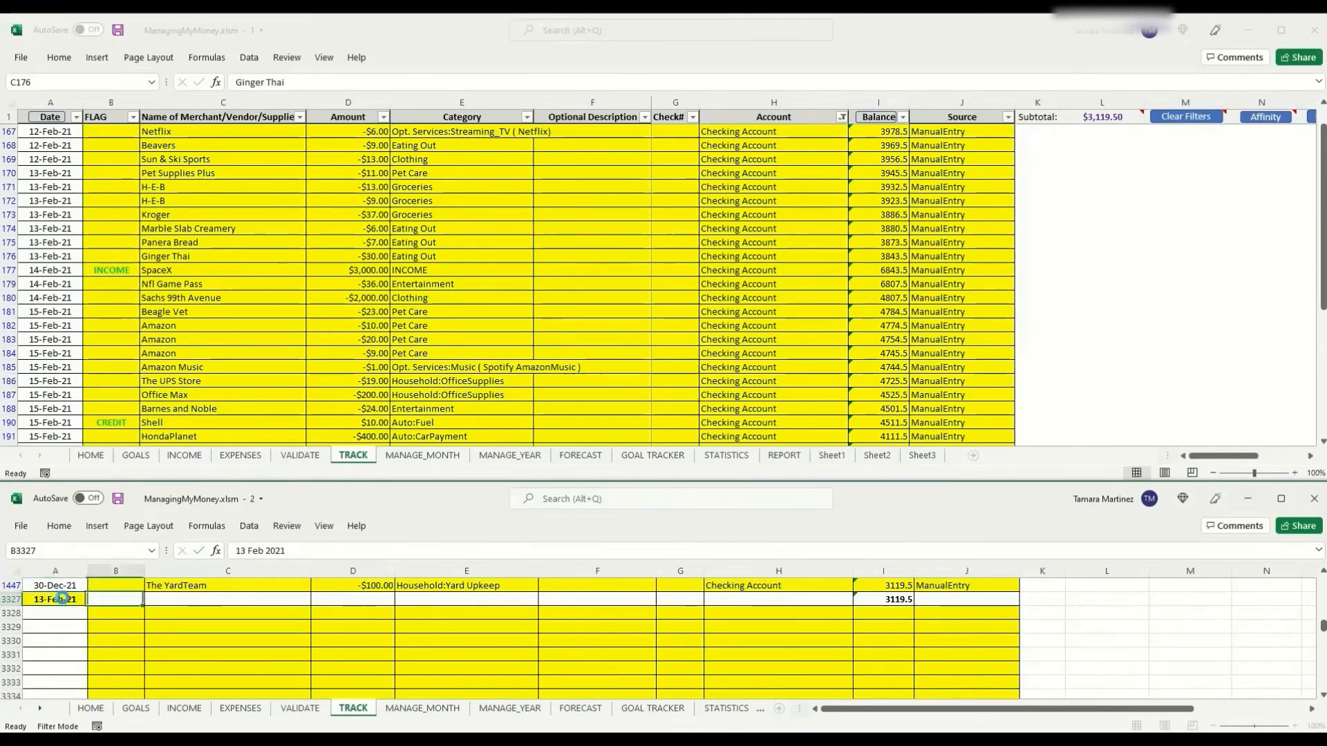
click(176, 599)
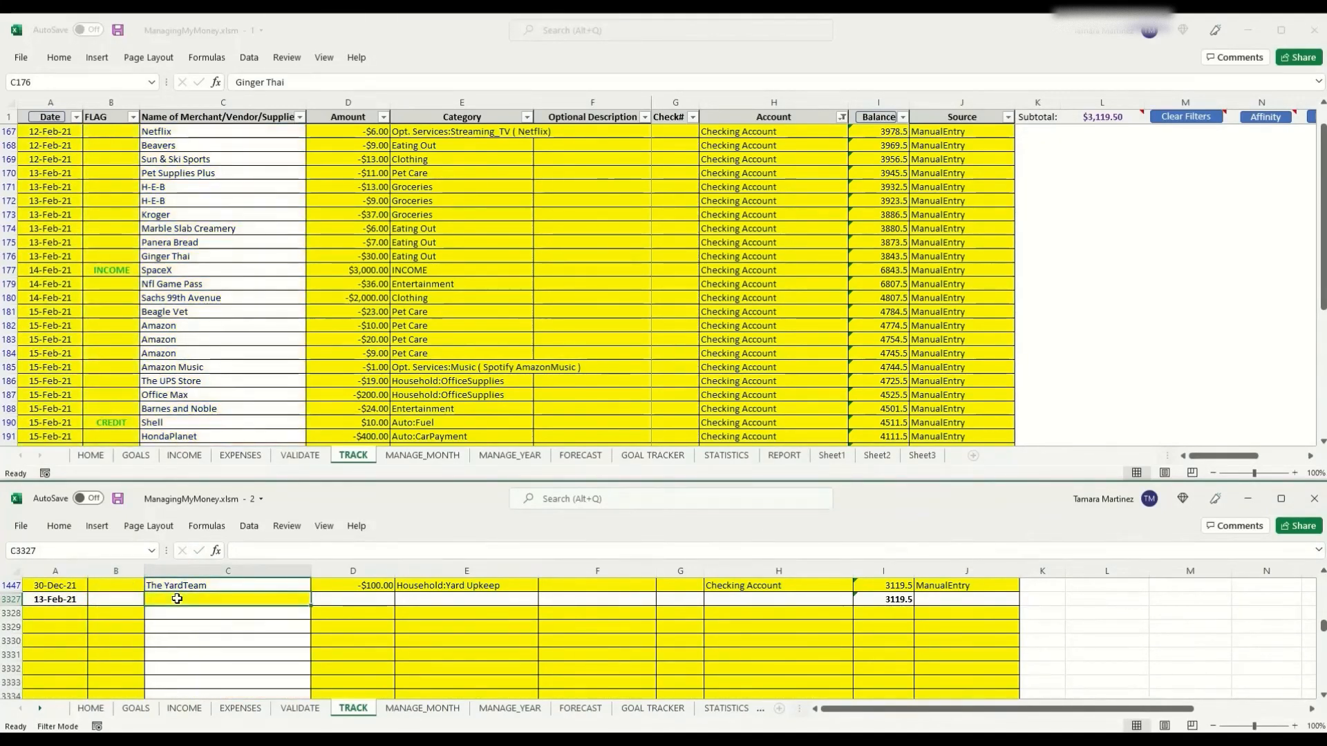
text(Marble Sl)
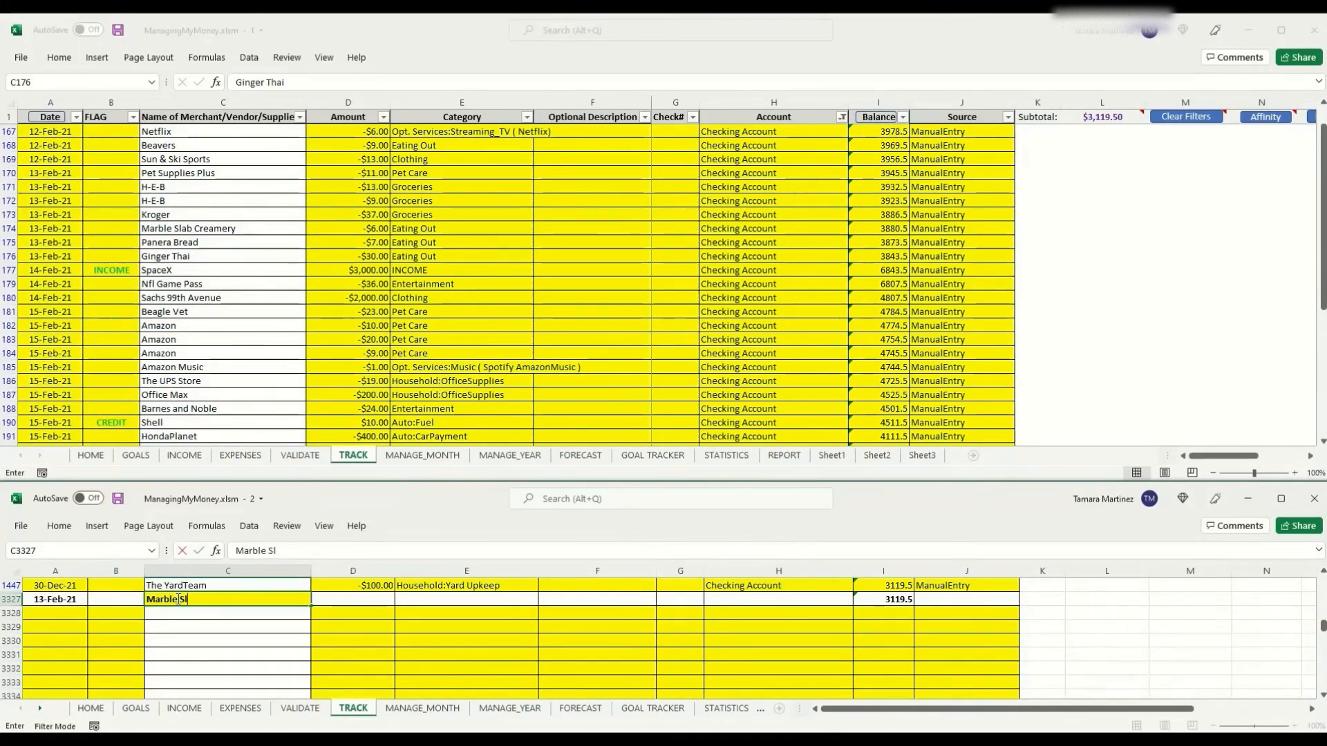
text(ab Creamery)
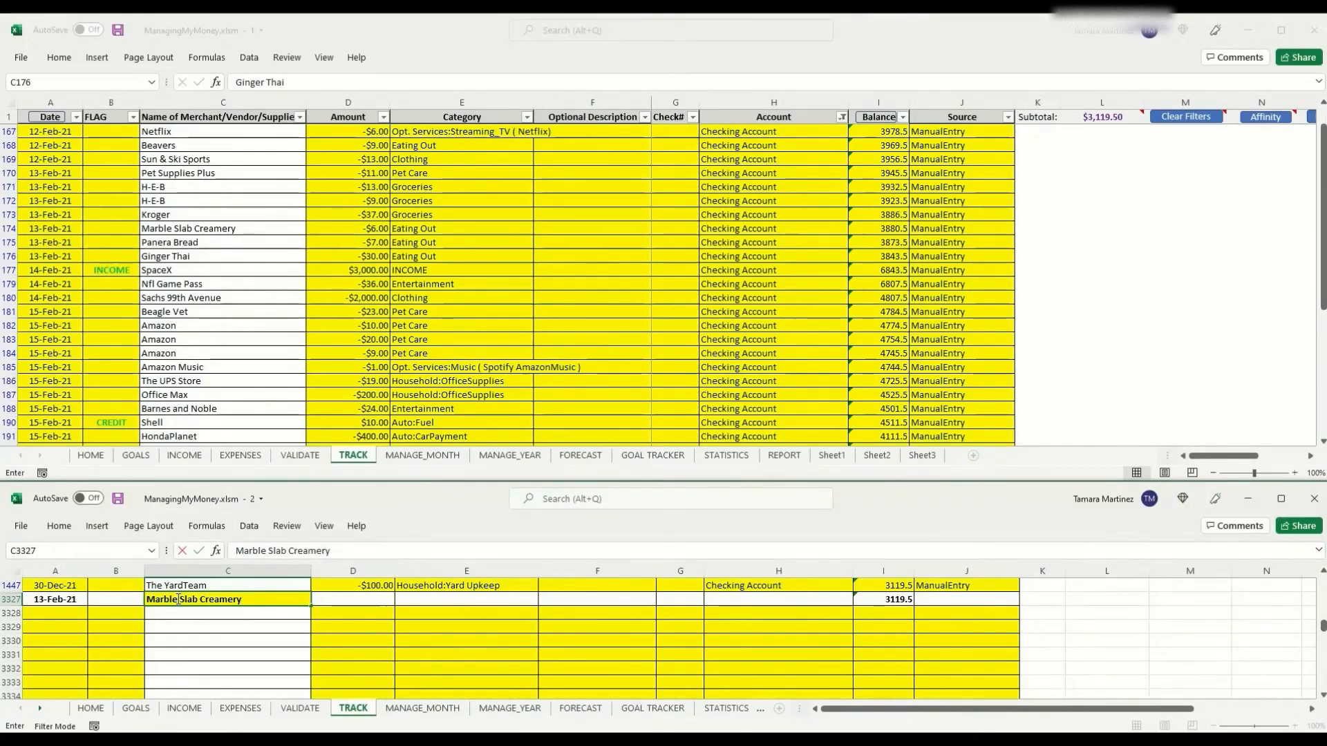
key(Tab)
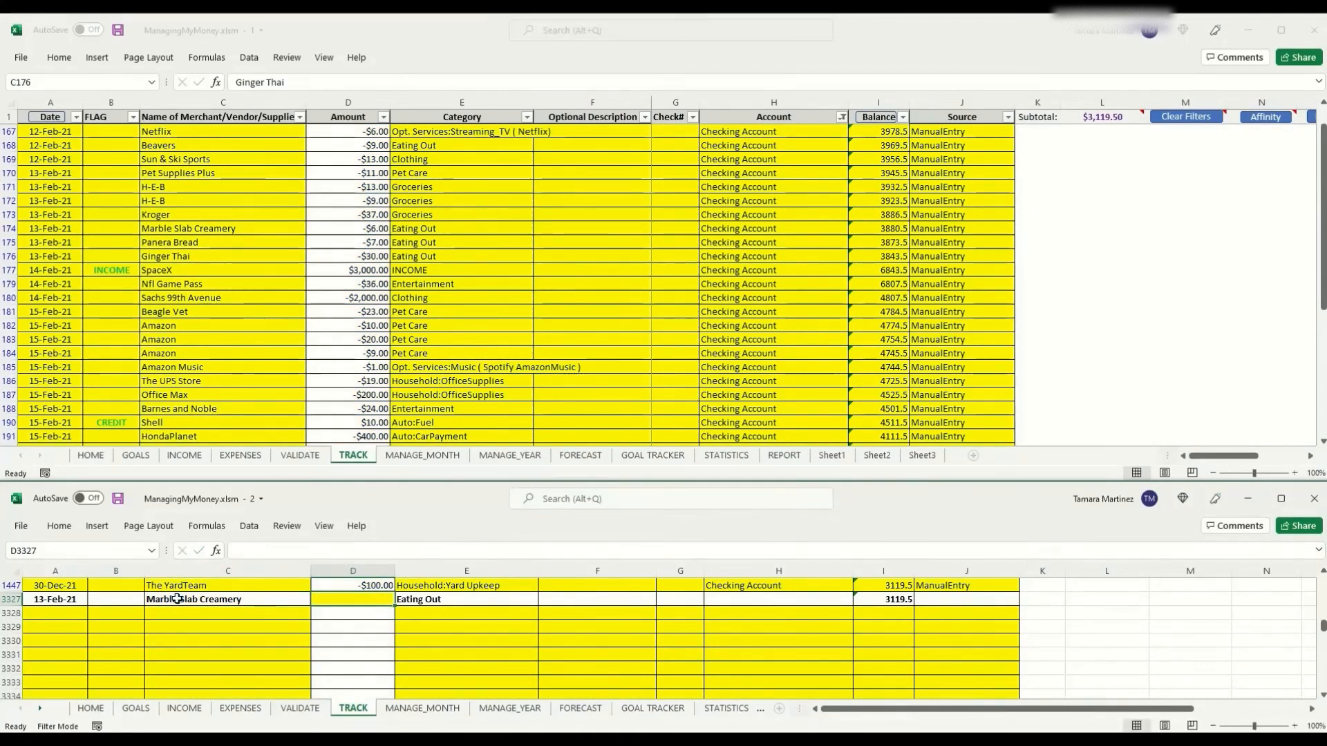
Complete the Marble Slab Creamery transaction with an amount of 5.50 and Checking Account as its account
text(5)
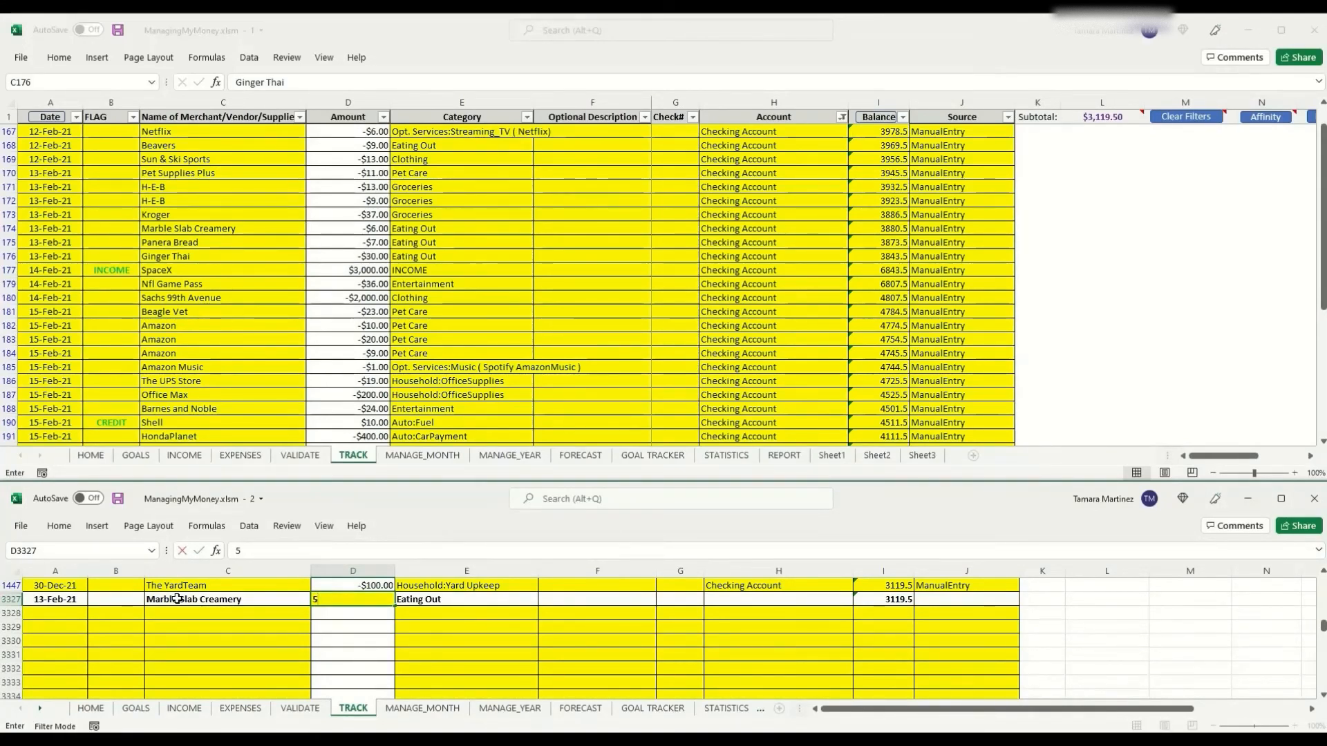
text(.50)
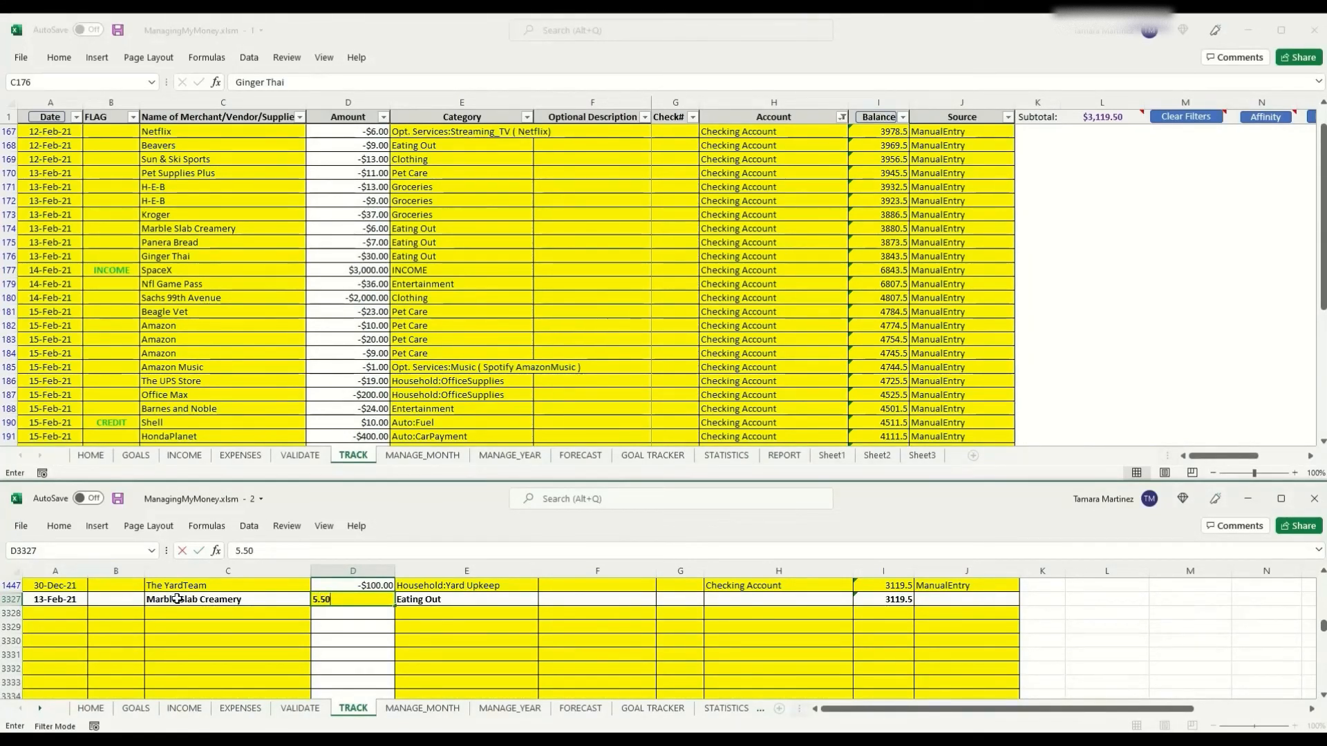
key(Tab)
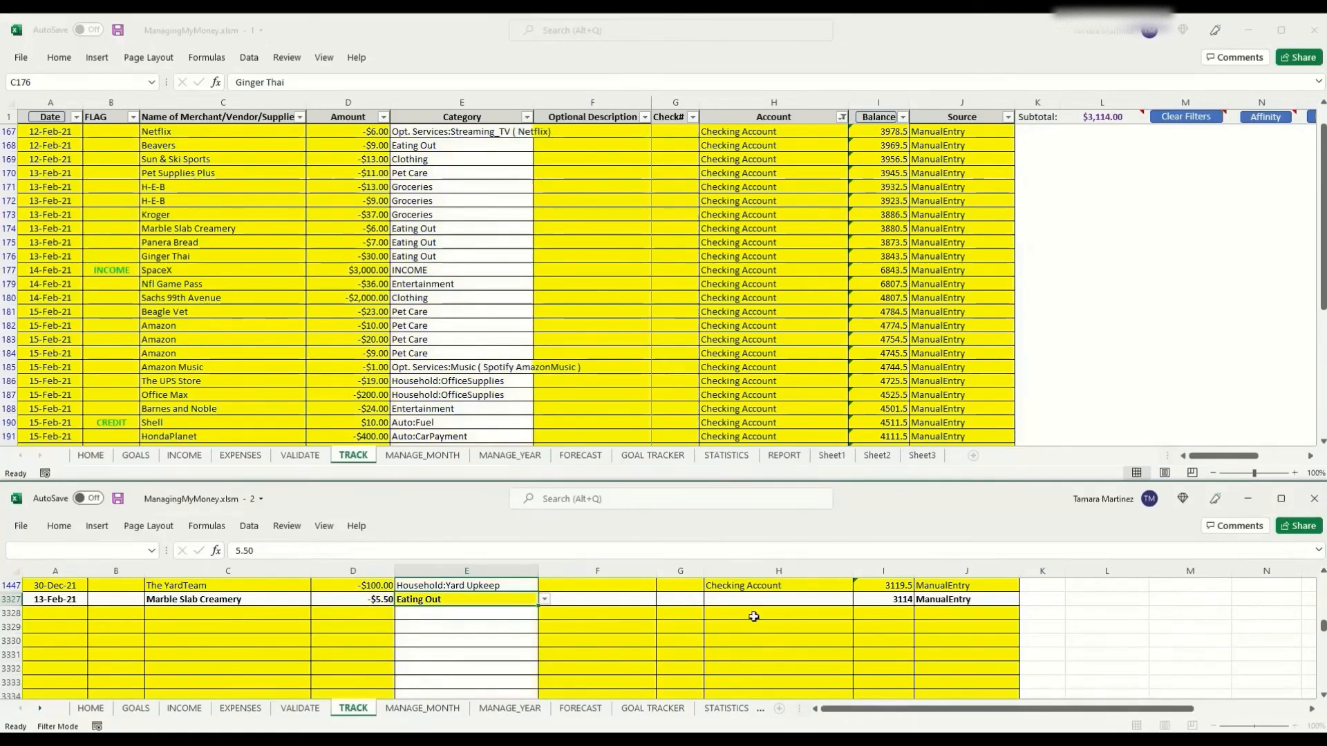
click(753, 601)
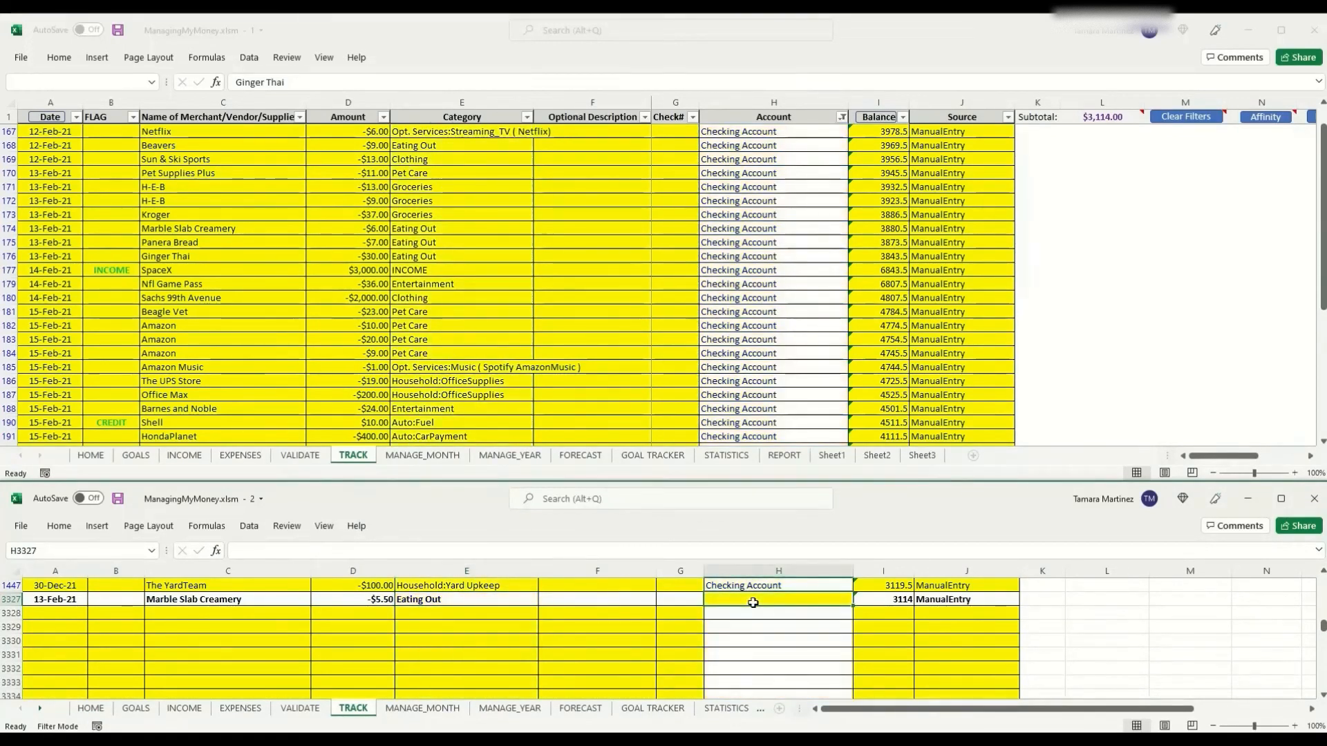
text(Checking A)
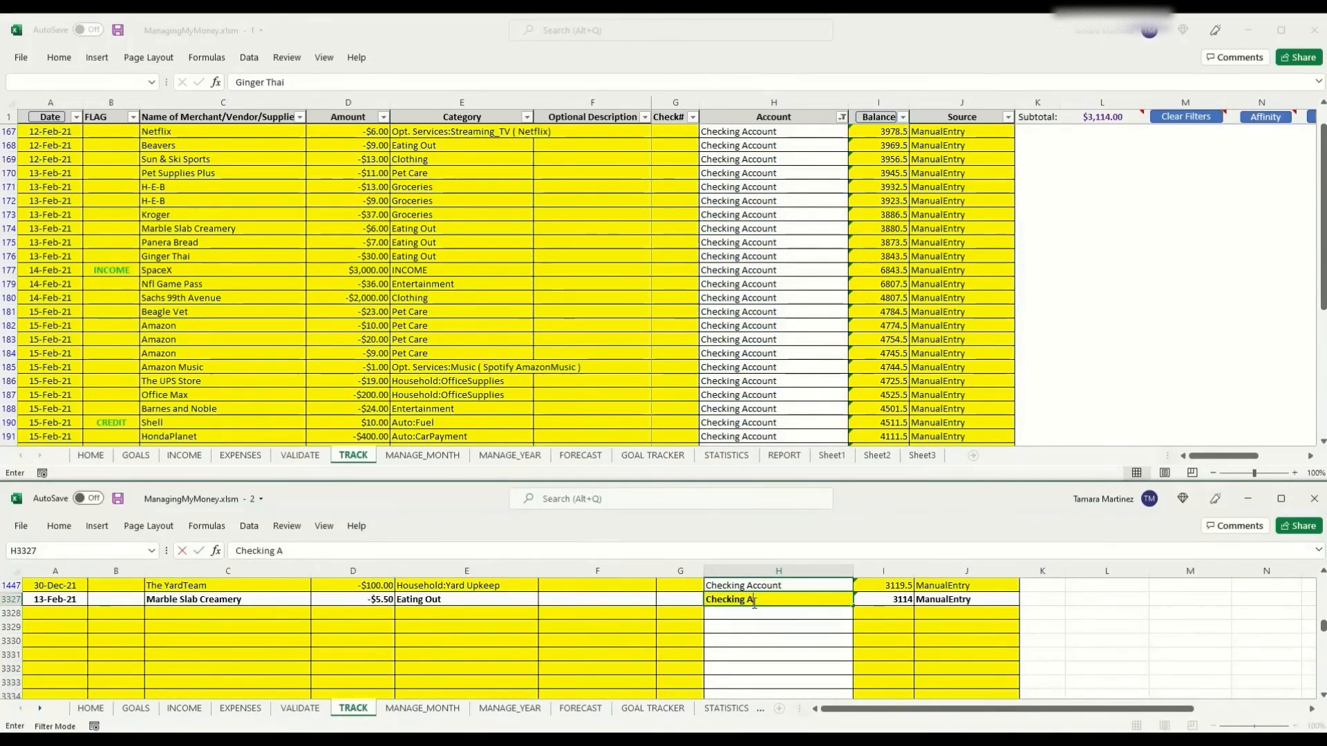
text(t)
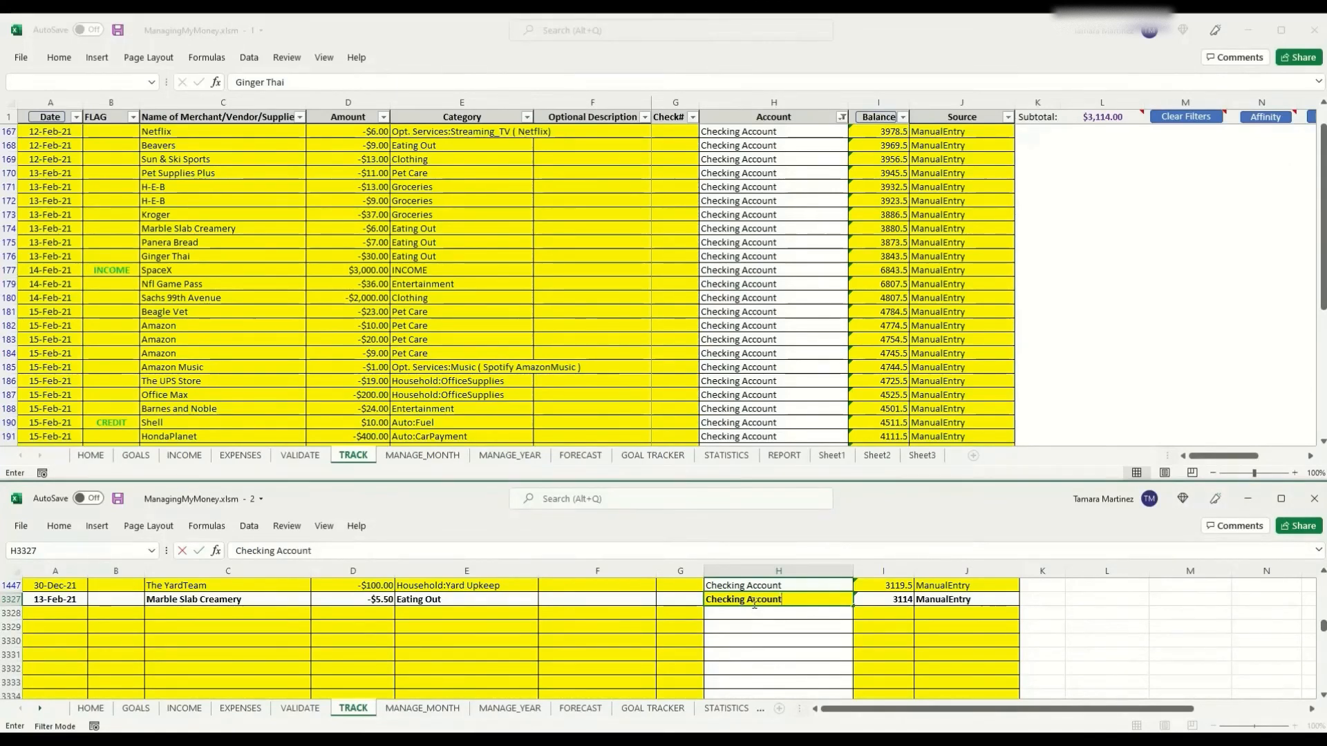
key(Return)
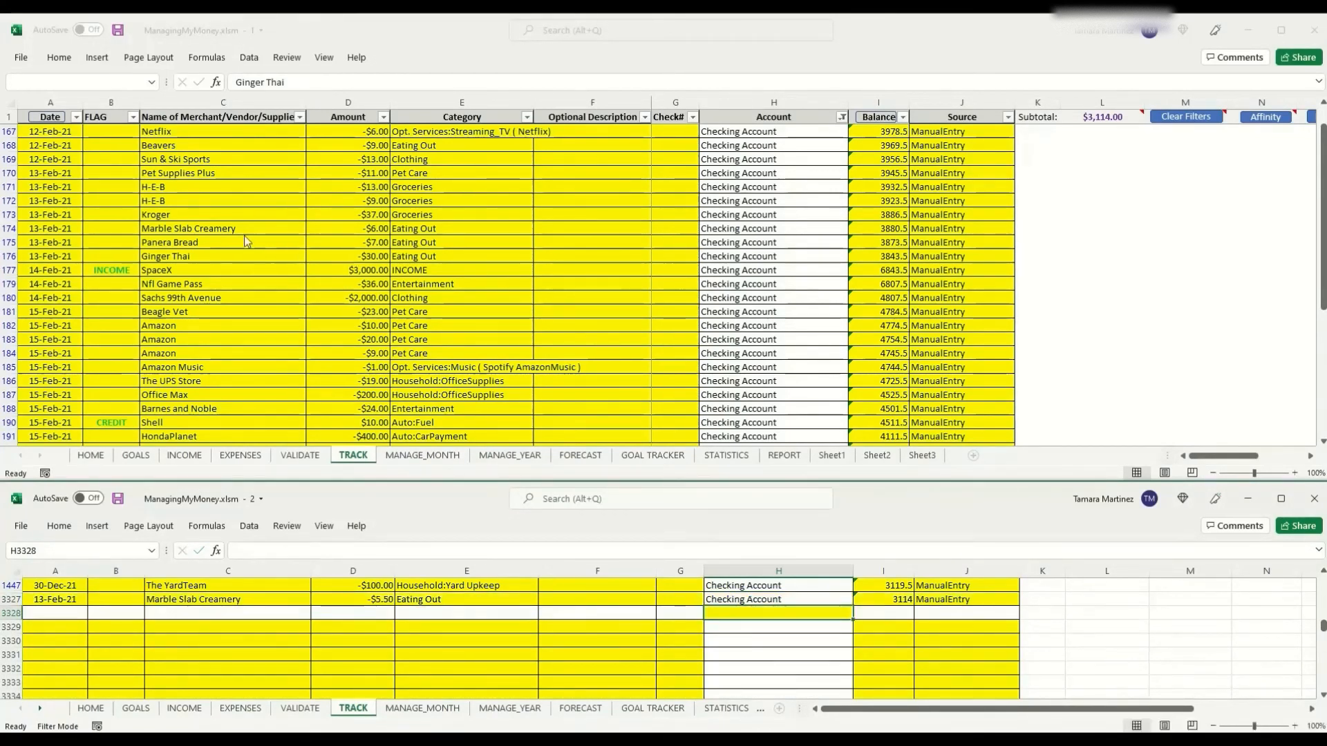
Sort the transactions by date and review the running balances from 13-Feb-21 through late February
click(50, 116)
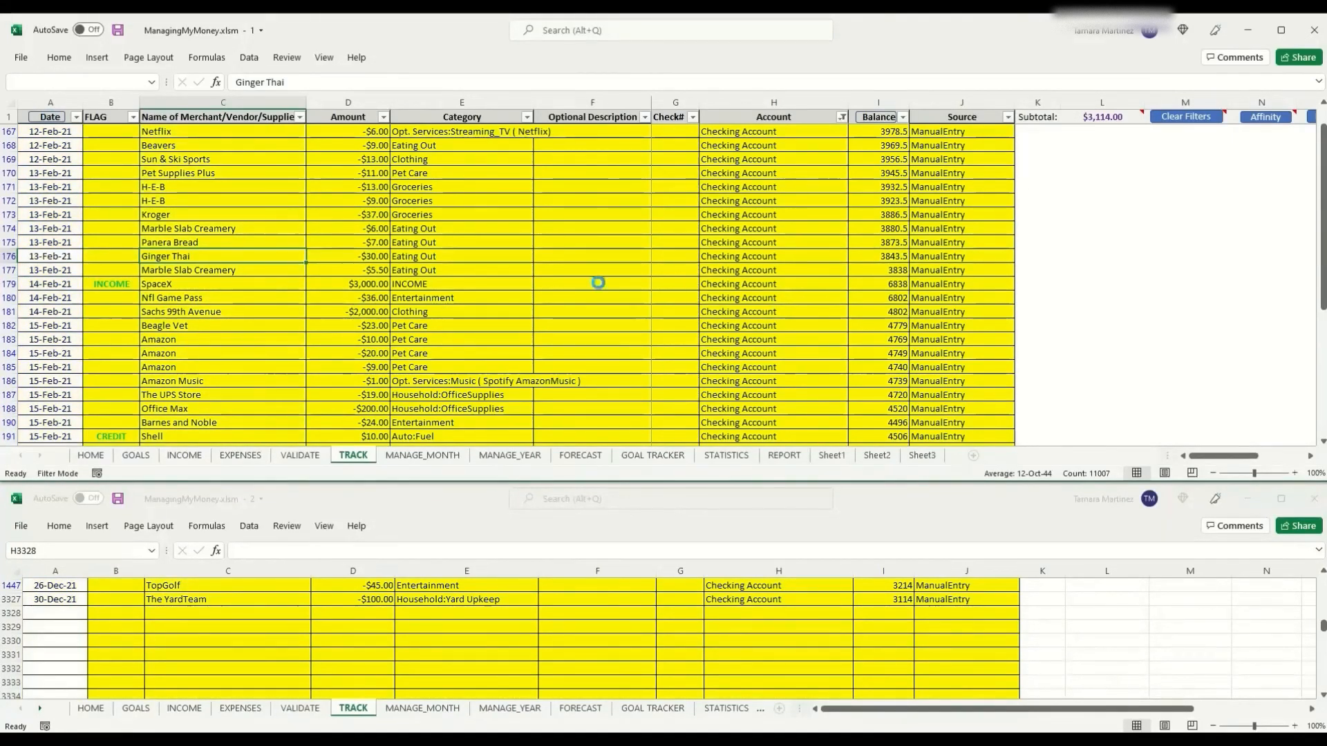
scroll(252, 335, down, 2)
scroll(252, 335, down, 8)
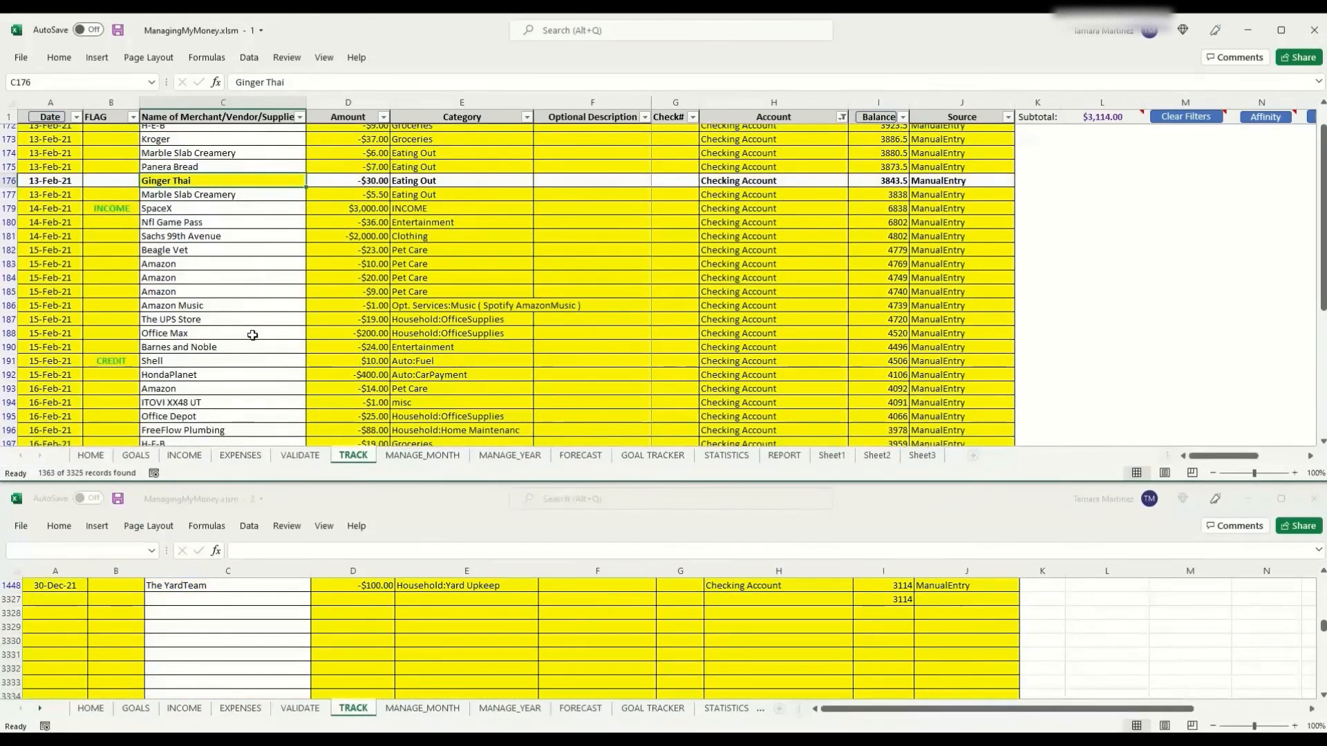
scroll(252, 335, down, 4)
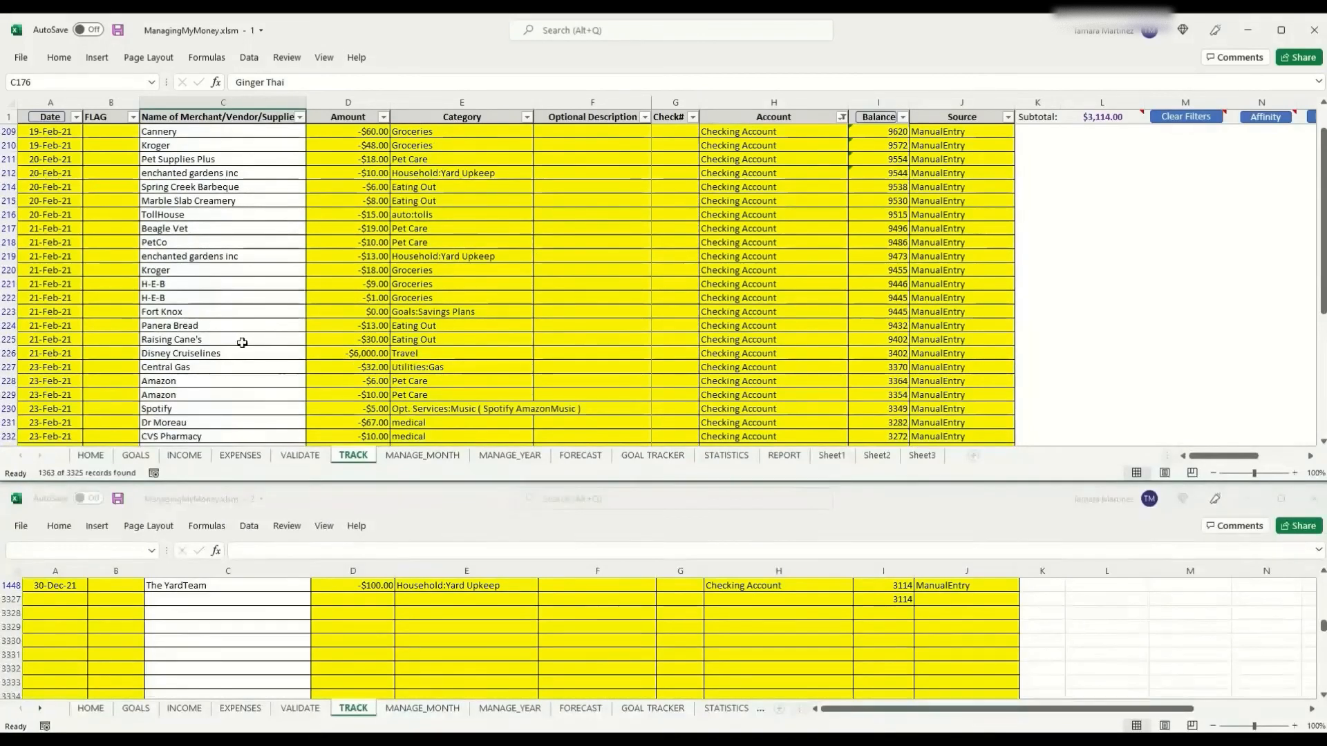
Open the bottom balance panel for the unfiltered transactions, read the notice about closing it properly, and dismiss the notice
mouse_move(1101, 115)
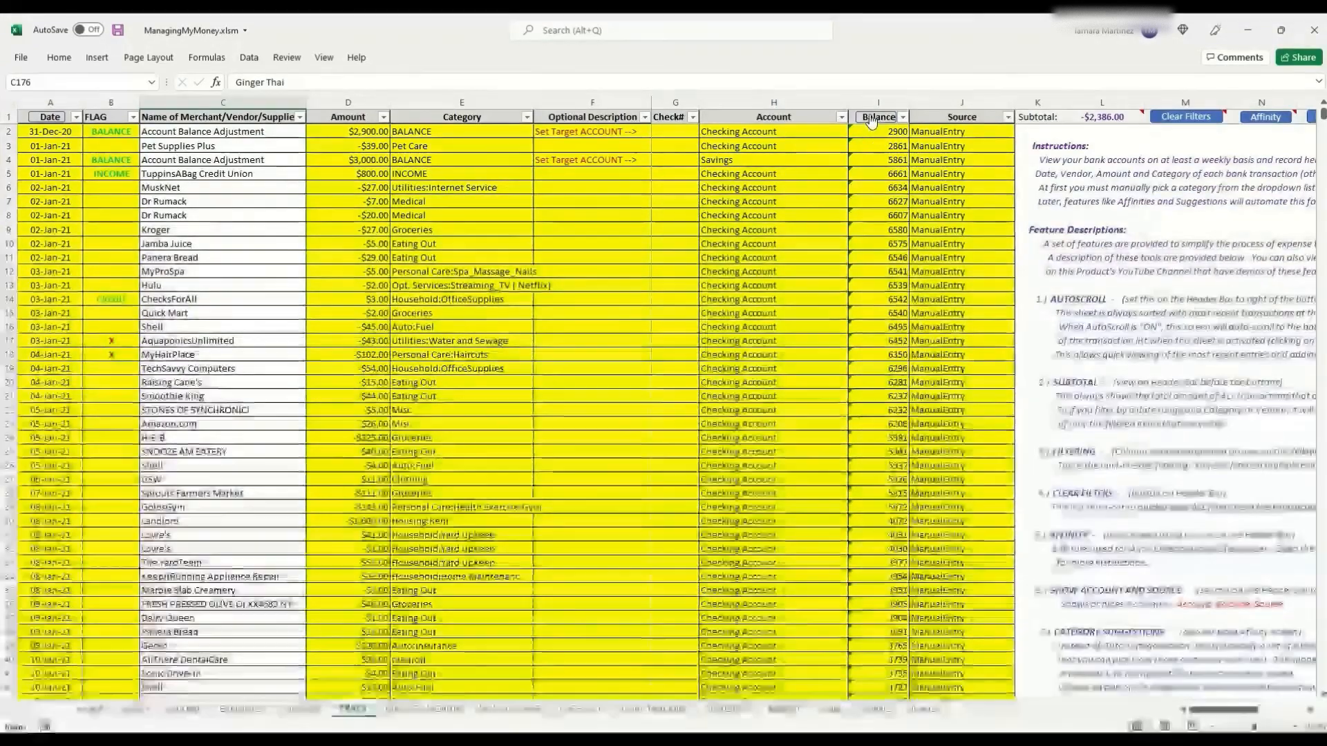
click(872, 118)
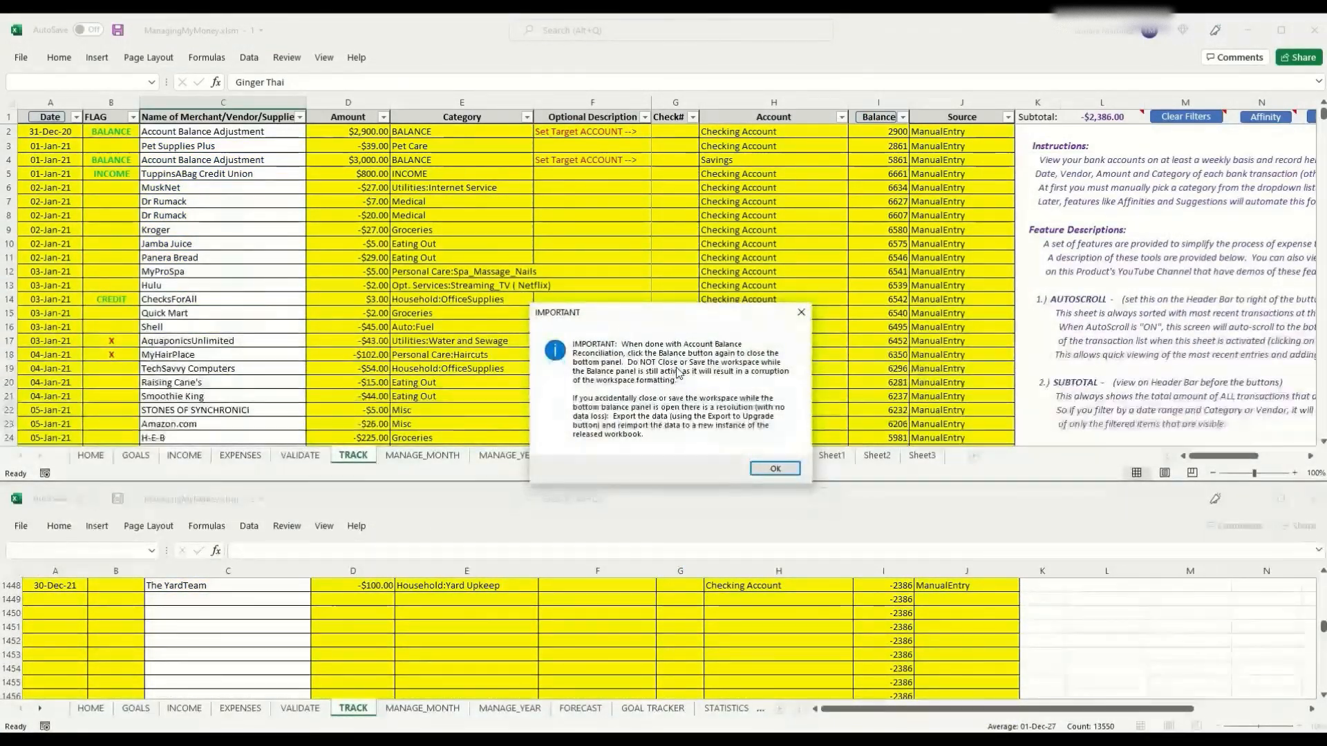
click(775, 470)
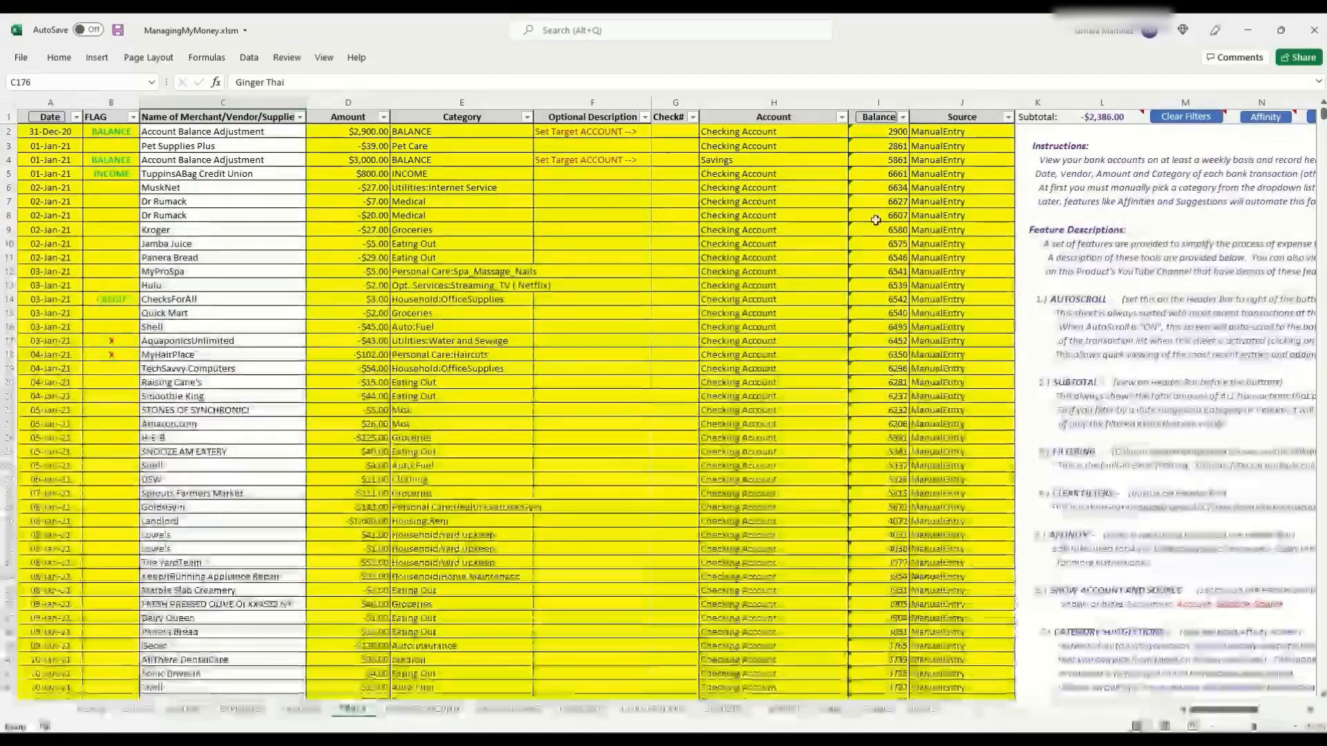
Set the Show Balance & Source option in the TRACK header bar to NO
drag(1223, 720, 1251, 716)
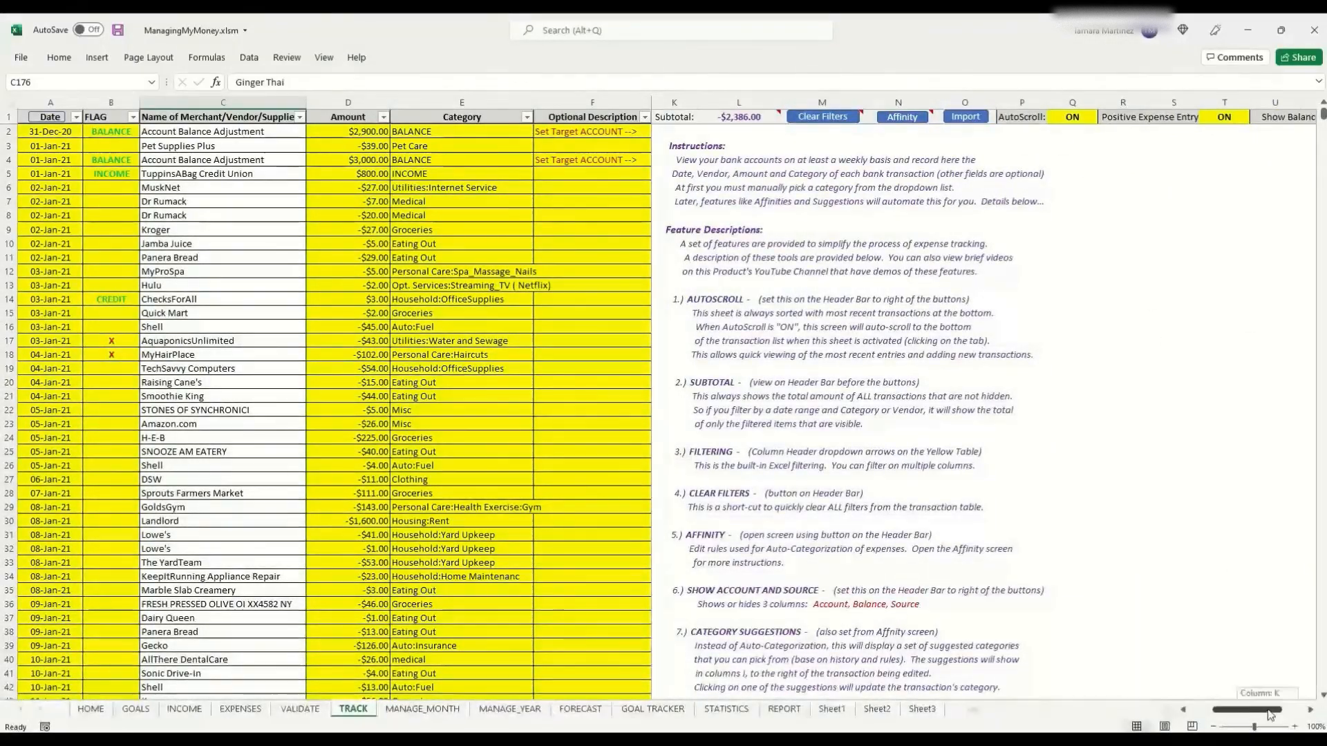
drag(1270, 715, 1280, 715)
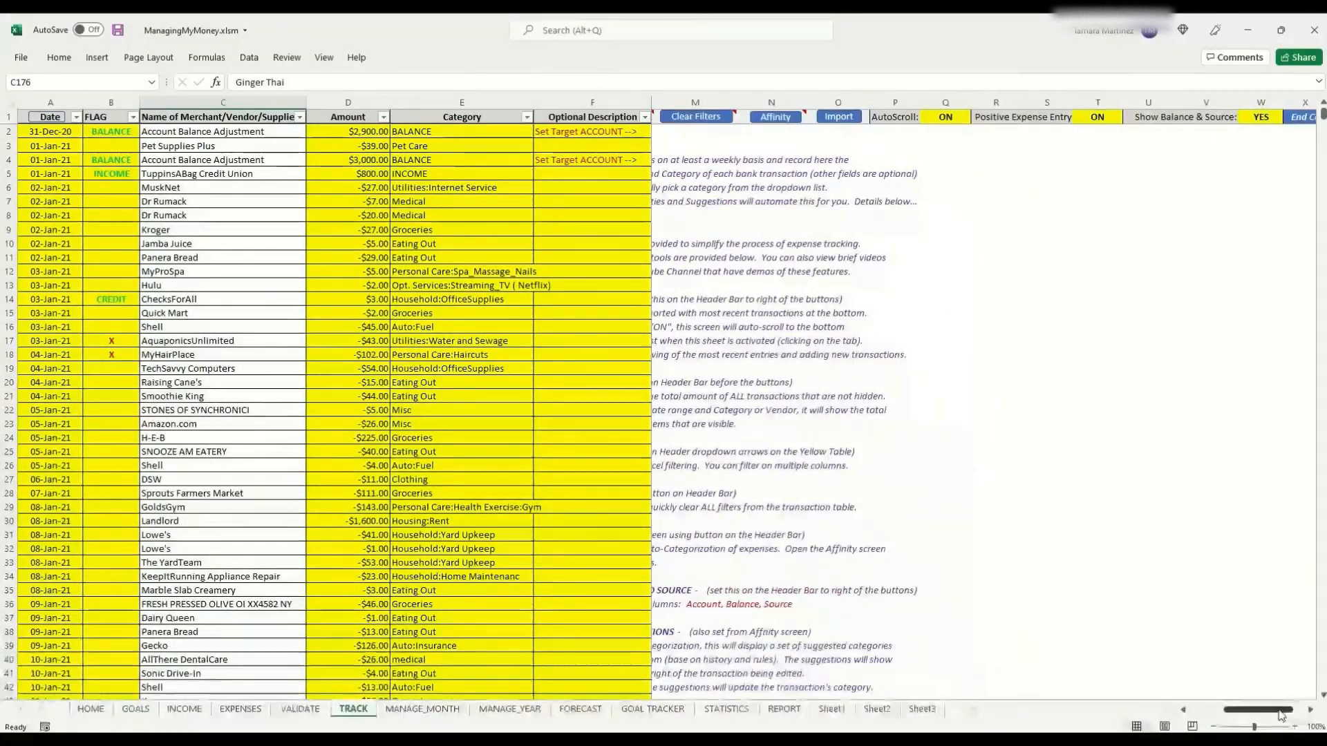
click(1261, 118)
click(1286, 119)
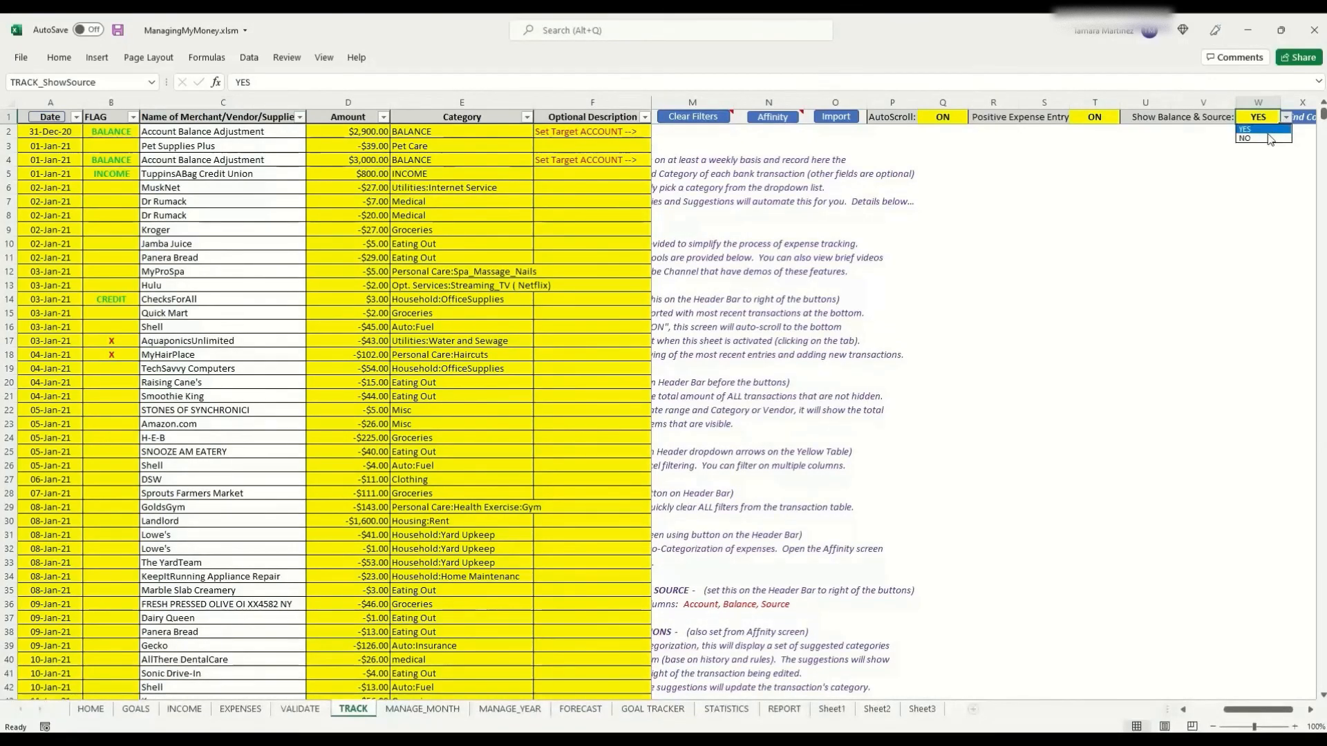
click(1254, 142)
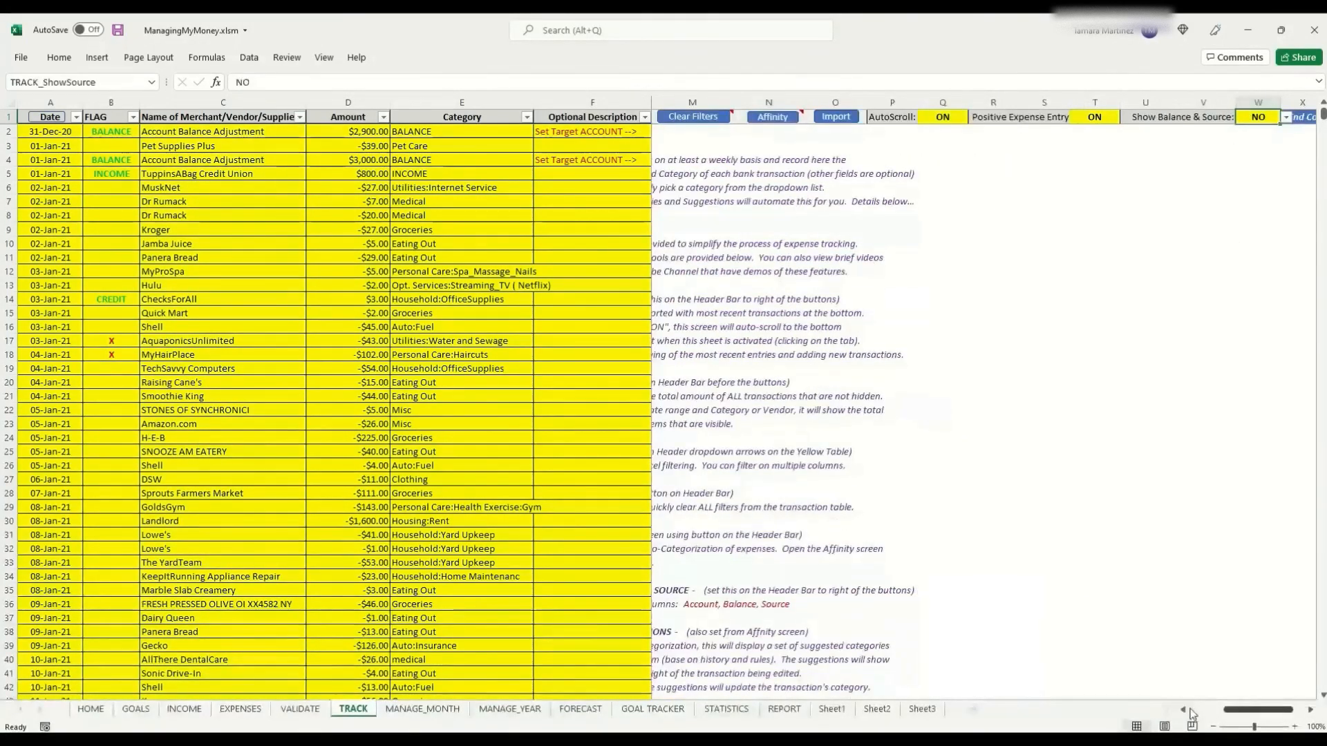